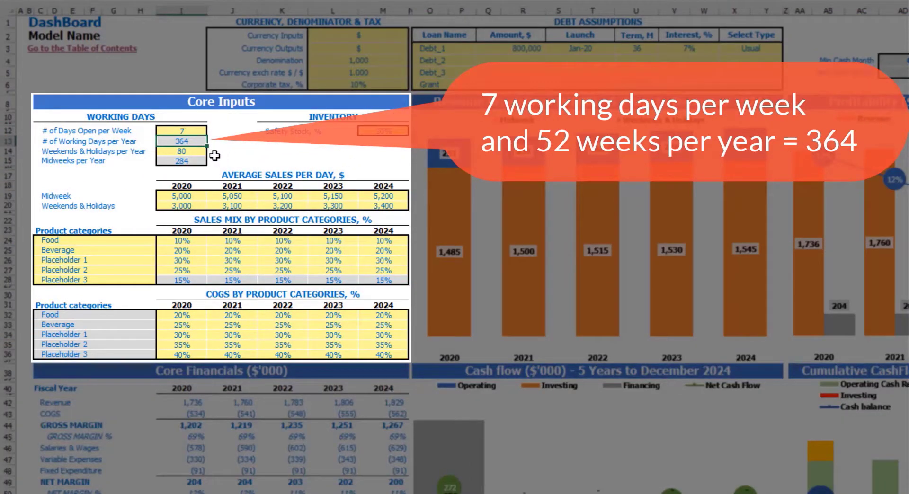
# Set the number of weekends and holidays per year to 100 in the working days inputs.
pyautogui.click(189, 150)
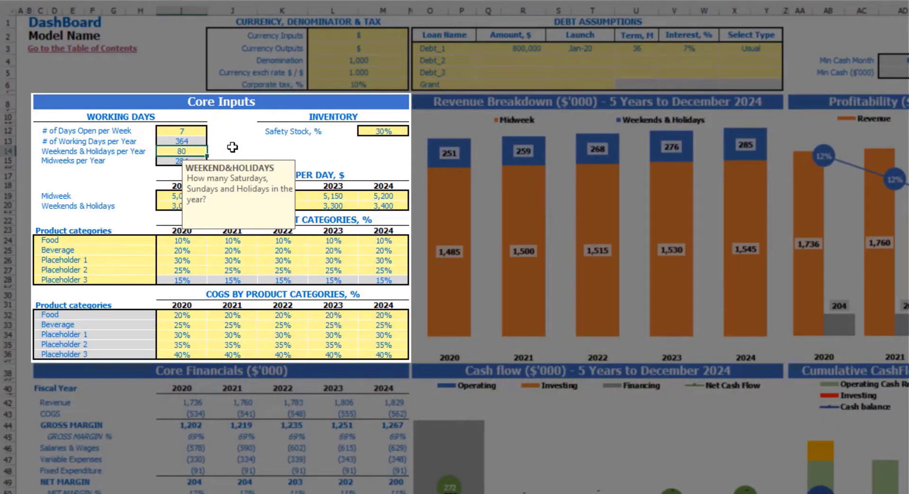
pyautogui.write('100')
pyautogui.press('Return')
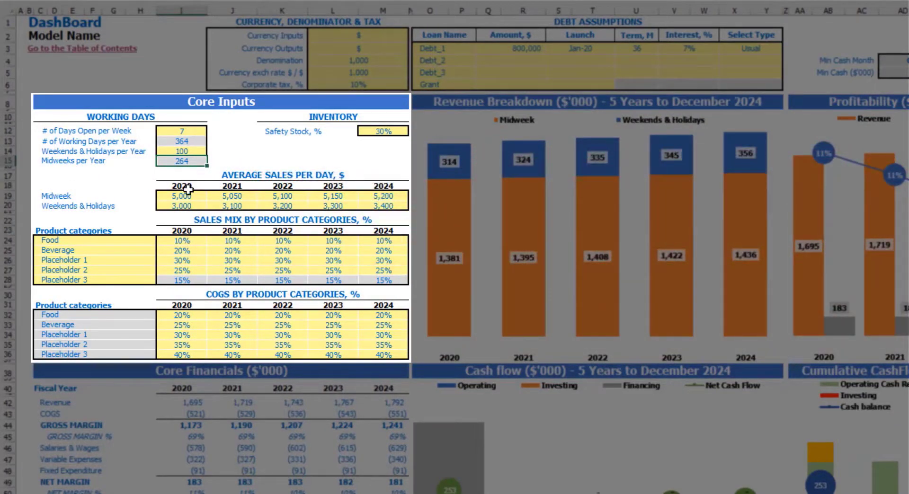
# Set the 2020 midweek average sales per day to 3,000.
pyautogui.moveTo(185, 196); pyautogui.dragTo(380, 211)
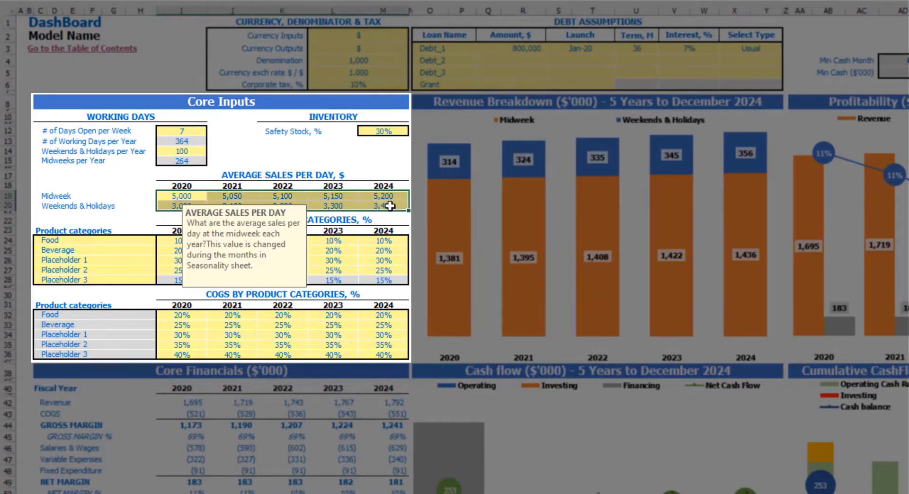
pyautogui.click(297, 150)
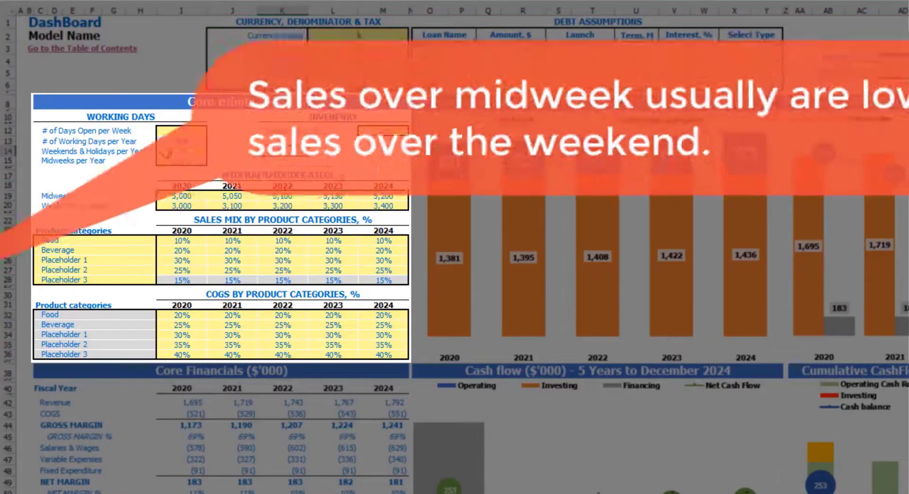
pyautogui.click(46, 197)
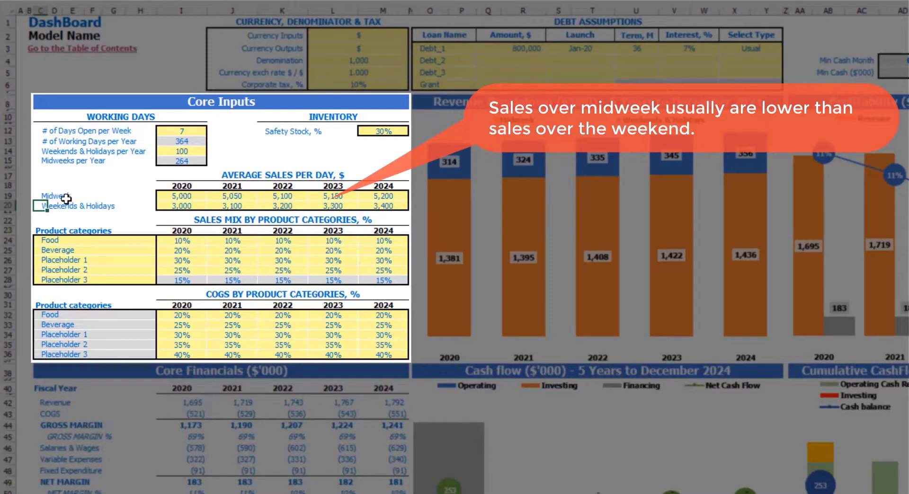
pyautogui.click(164, 196)
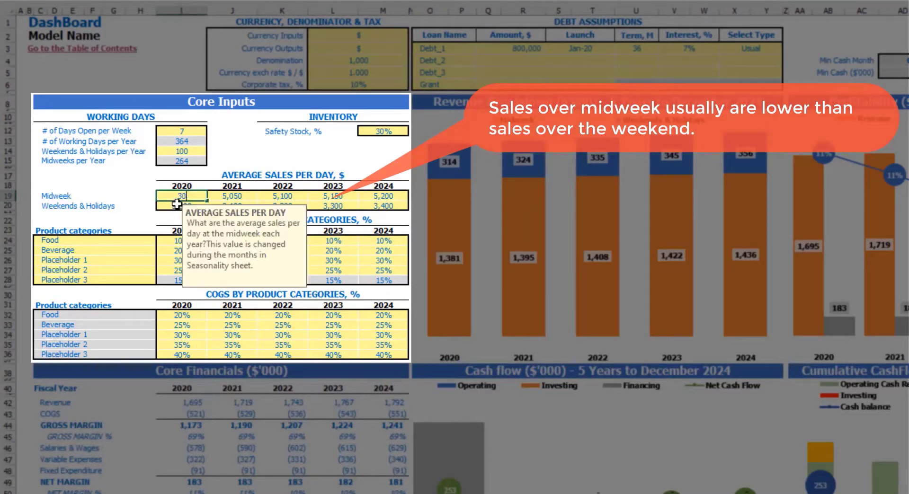
pyautogui.press('Tab')
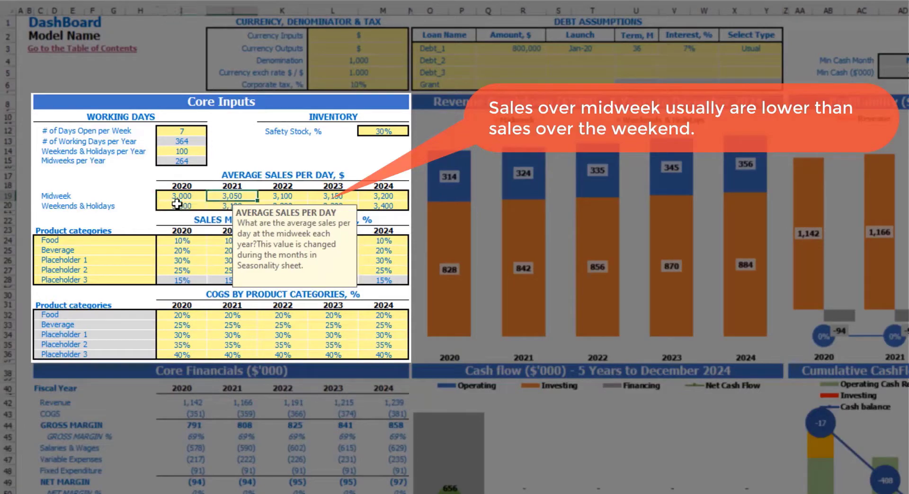
# Change the 2021 midweek sales formula to =I19+100 and copy it across 2022 to 2024.
pyautogui.press('F2')
pyautogui.press('BackSpace')
pyautogui.press('BackSpace')
pyautogui.write('100')
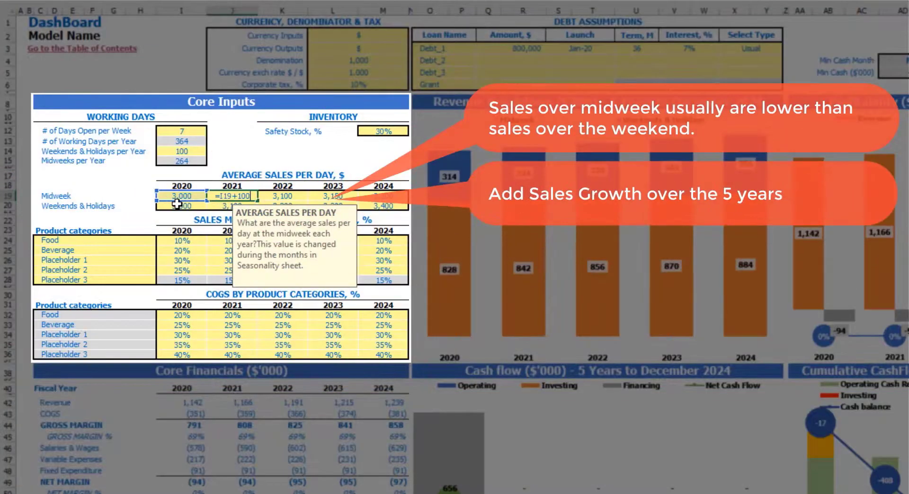
pyautogui.press('Return')
pyautogui.press('Up')
pyautogui.hotkey('ctrl', 'c')
pyautogui.press('Right')
pyautogui.hotkey('shift', 'Right')
pyautogui.hotkey('shift', 'Right')
pyautogui.hotkey('ctrl', 'v')
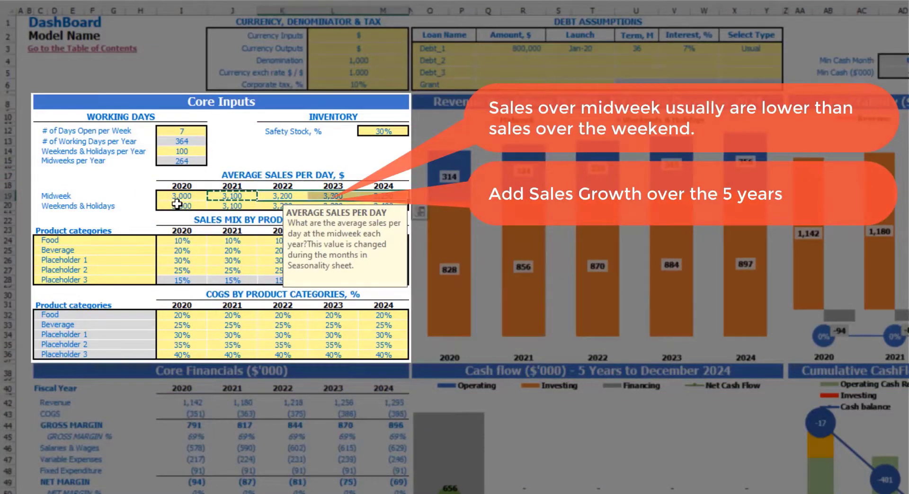
# Set the 2020 weekends and holidays average sales per day to 5,000.
pyautogui.press('Left')
pyautogui.press('Left')
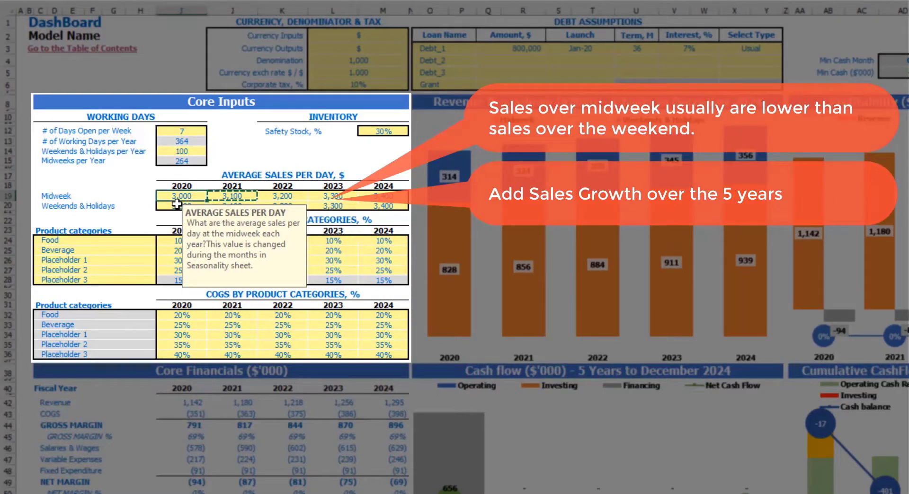
pyautogui.press('Down')
pyautogui.write('40')
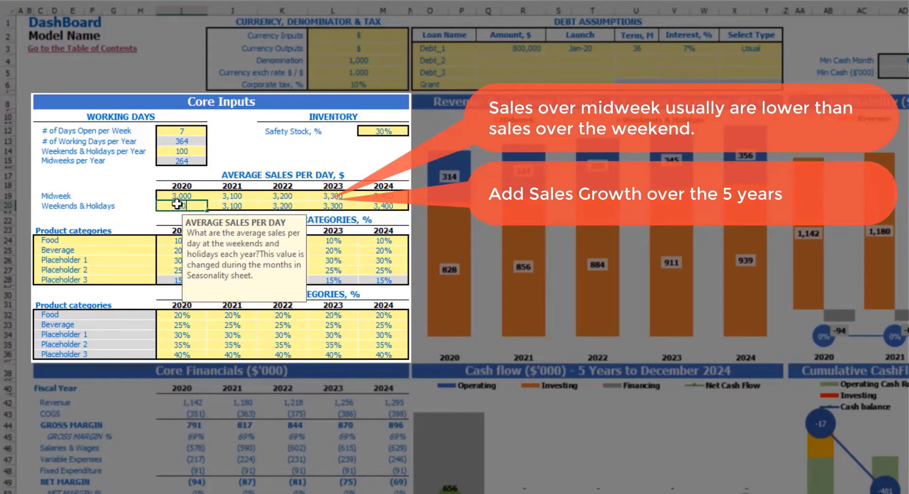
pyautogui.press('Tab')
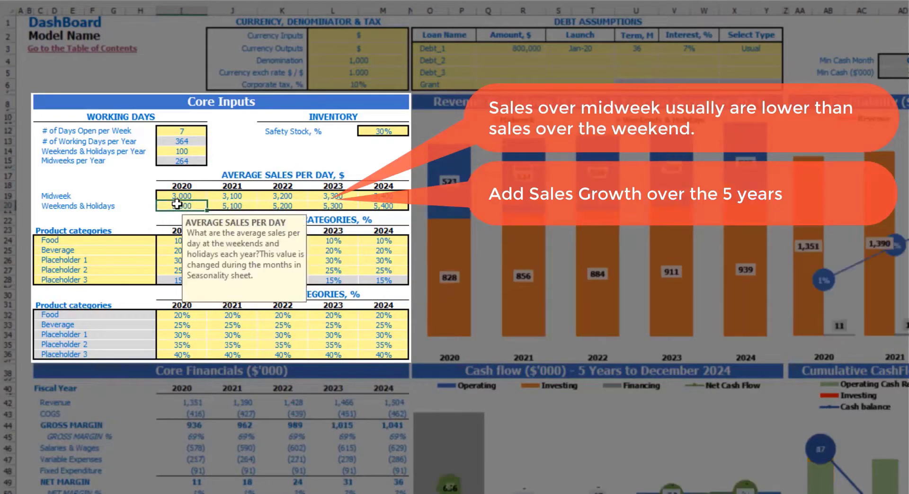
# Enter =I20+200 as the 2021 weekends and holidays sales and copy the formula across 2022 to 2024.
pyautogui.write('=')
pyautogui.click(176, 204)
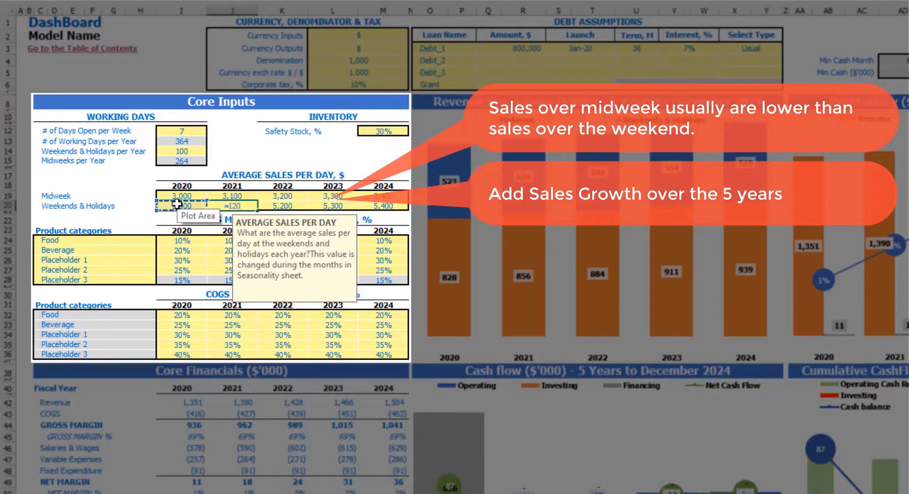
pyautogui.write('+200')
pyautogui.press('Return')
pyautogui.press('Up')
pyautogui.hotkey('ctrl', 'c')
pyautogui.press('Right')
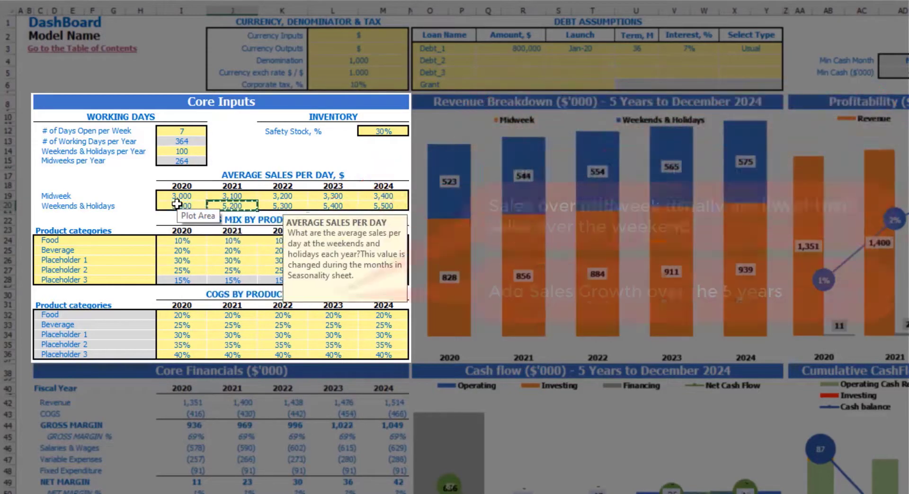
pyautogui.hotkey('shift', 'Right')
pyautogui.hotkey('shift', 'Right')
pyautogui.hotkey('ctrl', 'v')
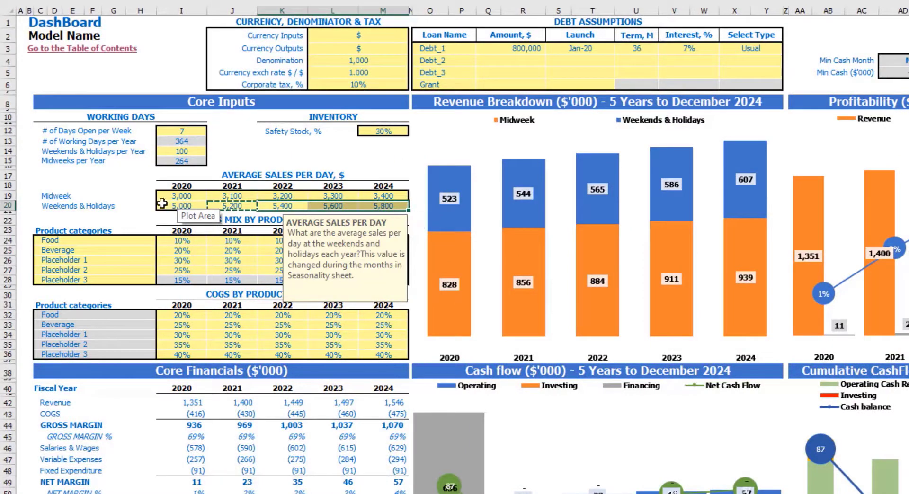
# Review the revenue breakdown chart, the five product category names and their 2020 sales mix percentages.
pyautogui.click(138, 196)
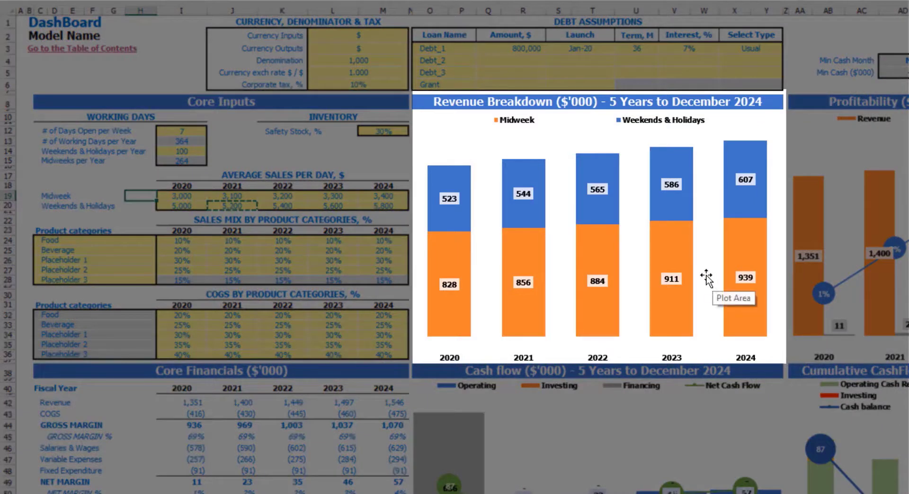
pyautogui.moveTo(545, 236)
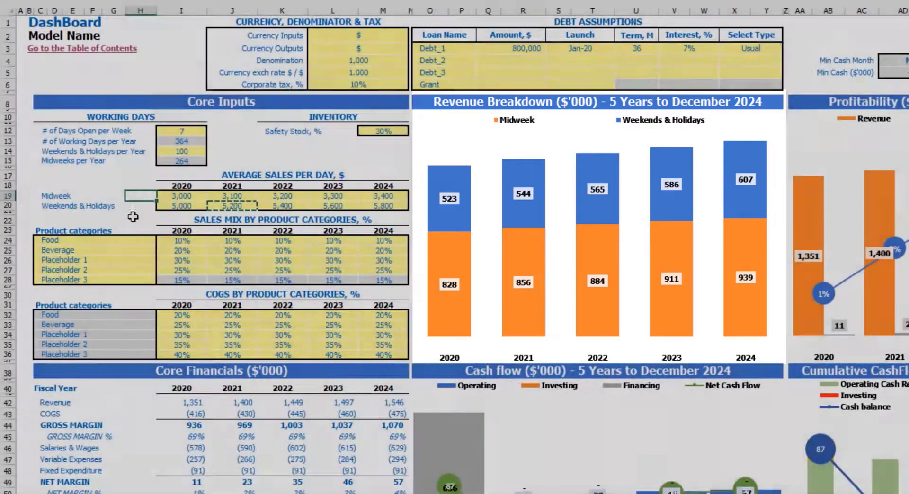
pyautogui.click(142, 217)
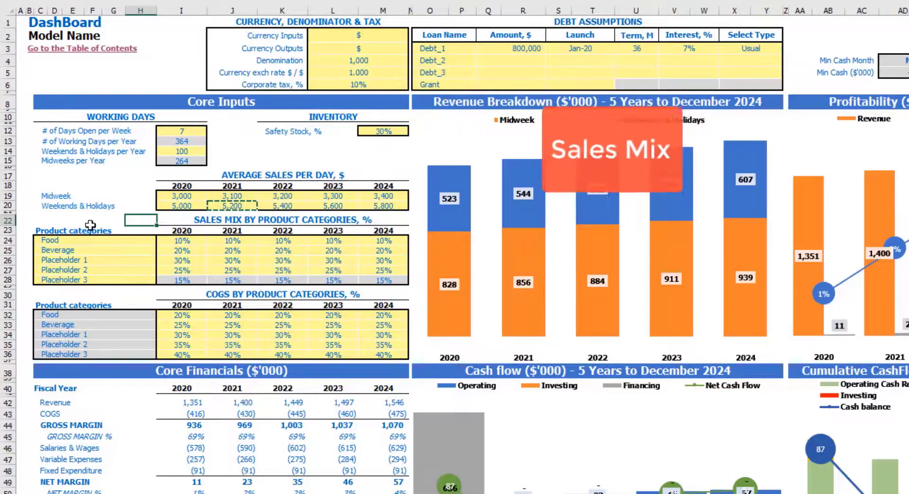
pyautogui.moveTo(76, 240); pyautogui.dragTo(82, 279)
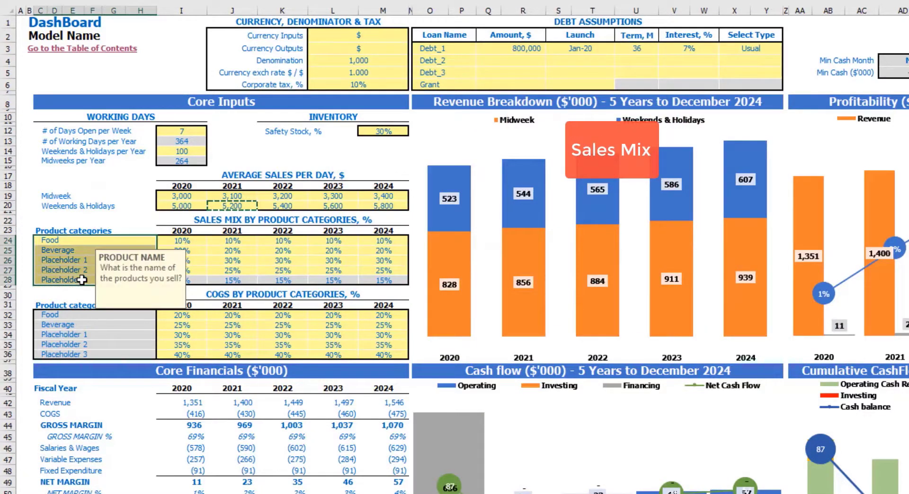
pyautogui.click(77, 220)
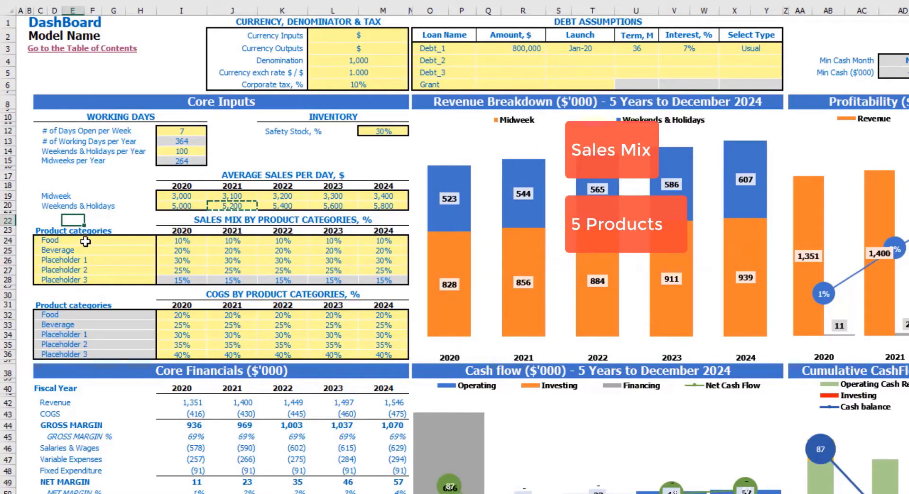
pyautogui.click(84, 242)
pyautogui.moveTo(71, 259); pyautogui.dragTo(68, 280)
pyautogui.click(140, 213)
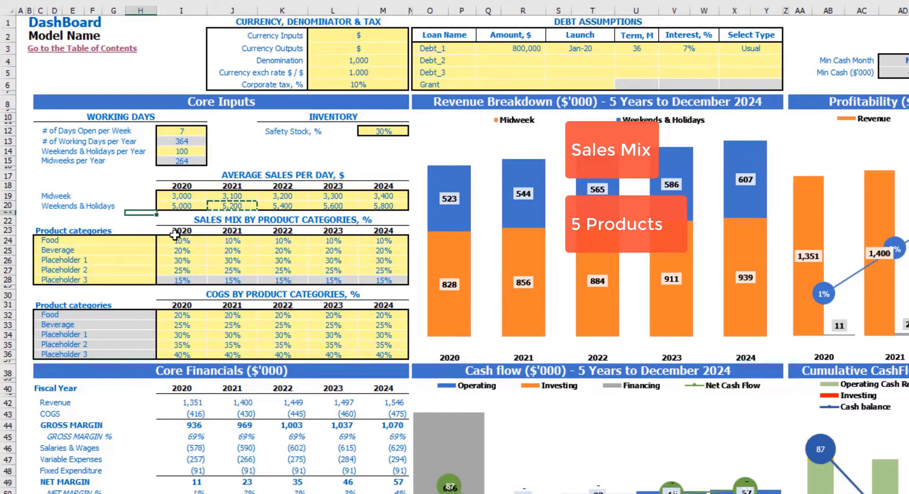
pyautogui.moveTo(182, 242); pyautogui.dragTo(181, 282)
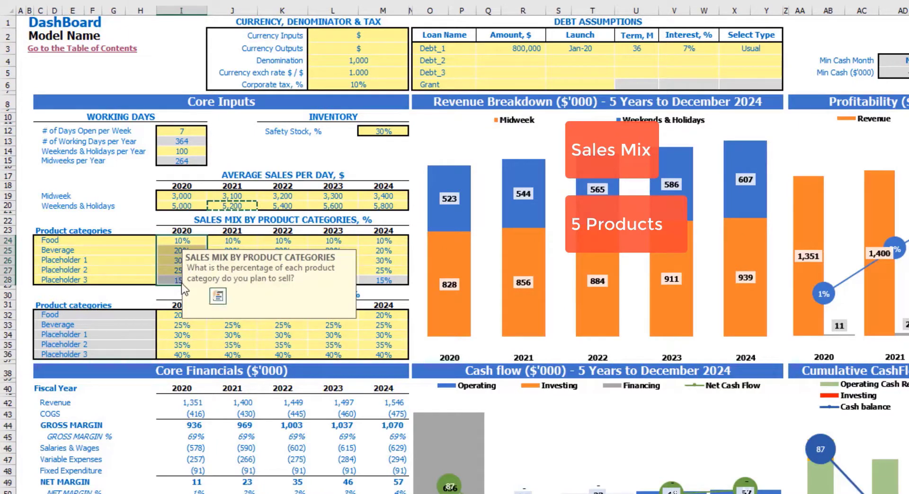
# Try 80% as the 2020 Food share of the sales mix, inspect the Placeholder 3 share, and undo the entry.
pyautogui.click(173, 242)
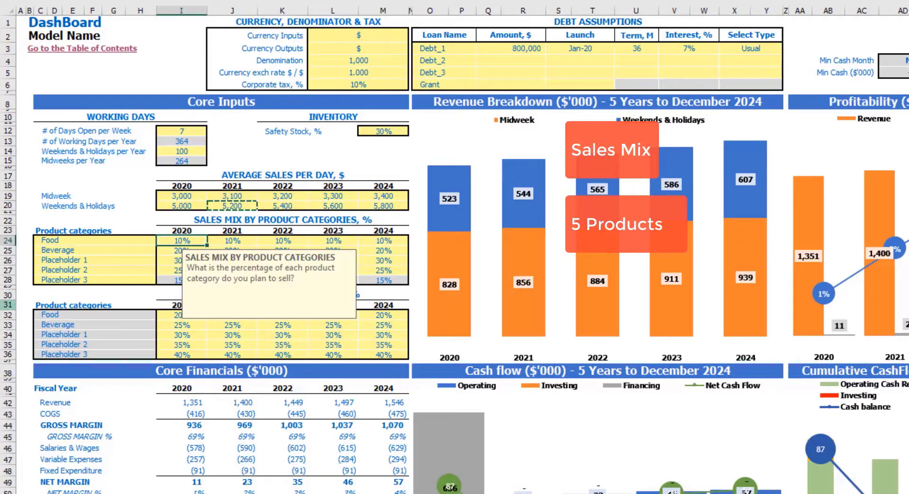
pyautogui.write('80')
pyautogui.press('Return')
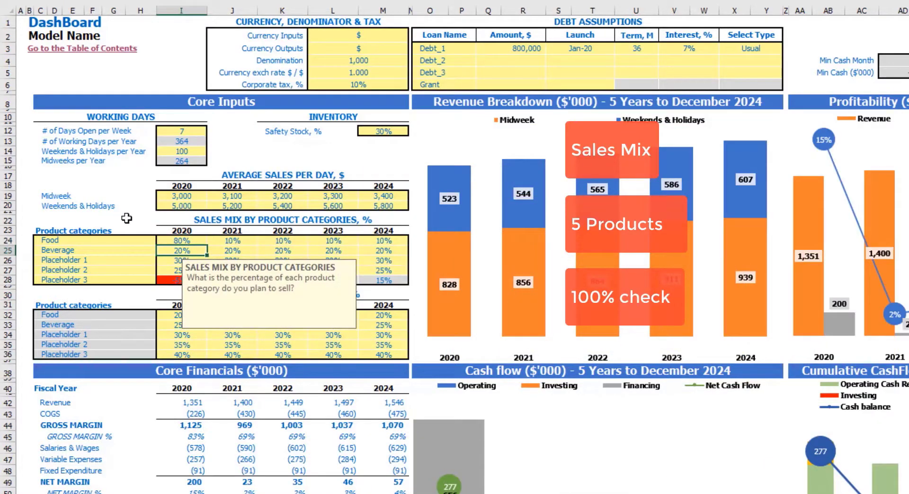
pyautogui.click(142, 258)
pyautogui.click(188, 278)
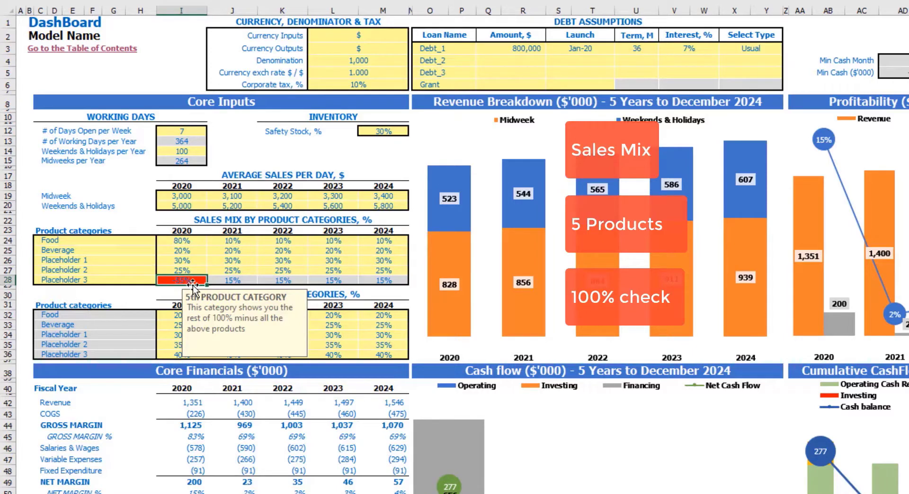
pyautogui.hotkey('ctrl', 'z')
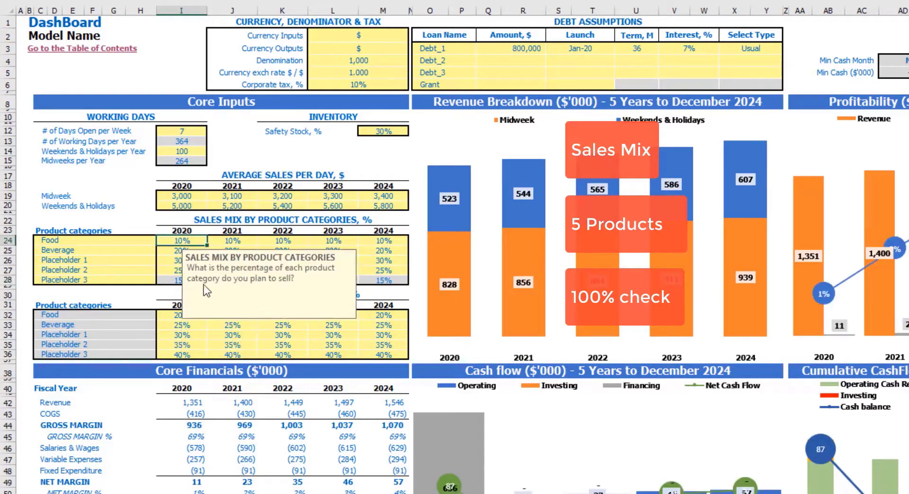
# Inspect the Placeholder 3 remainder row of the sales mix for 2020 to 2024.
pyautogui.click(133, 196)
pyautogui.moveTo(187, 279); pyautogui.dragTo(383, 280)
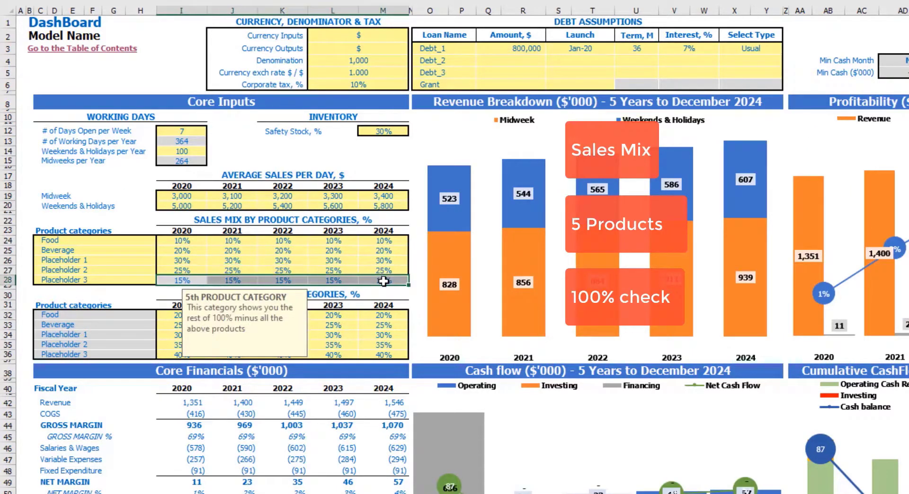
pyautogui.click(183, 282)
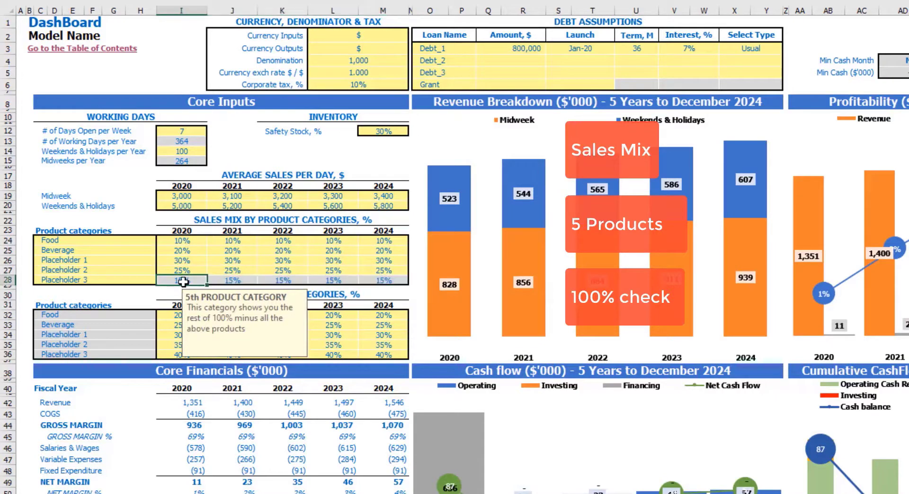
pyautogui.press('Right')
pyautogui.press('Right')
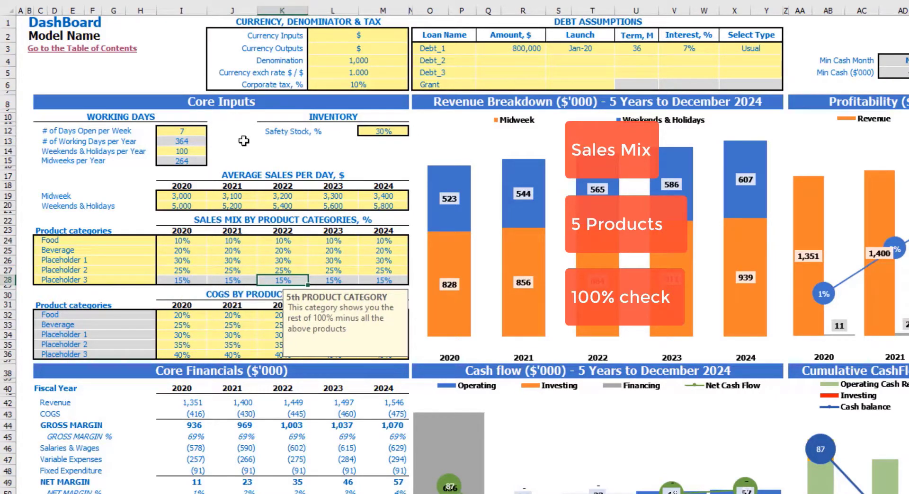
pyautogui.press('F2')
pyautogui.press('Escape')
# Review the COGS percentages by product category for 2020 through 2024.
pyautogui.click(40, 295)
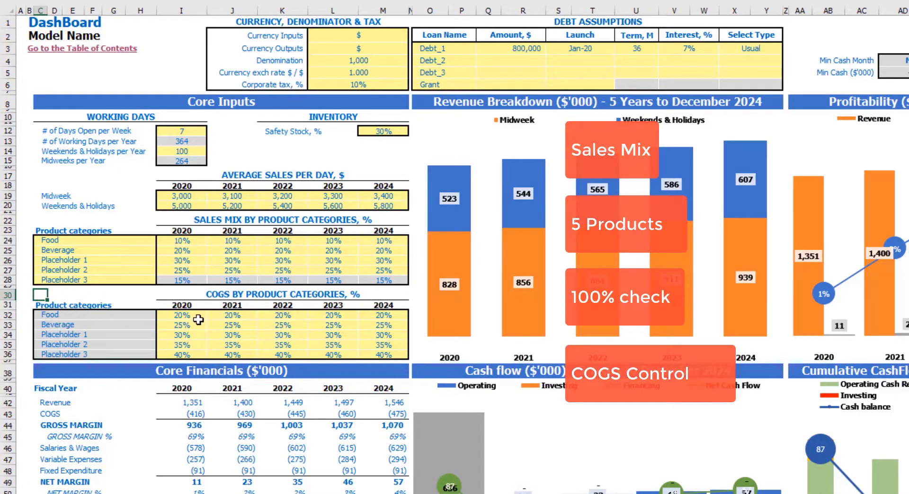
pyautogui.moveTo(188, 316); pyautogui.dragTo(192, 356)
pyautogui.moveTo(233, 317); pyautogui.dragTo(384, 356)
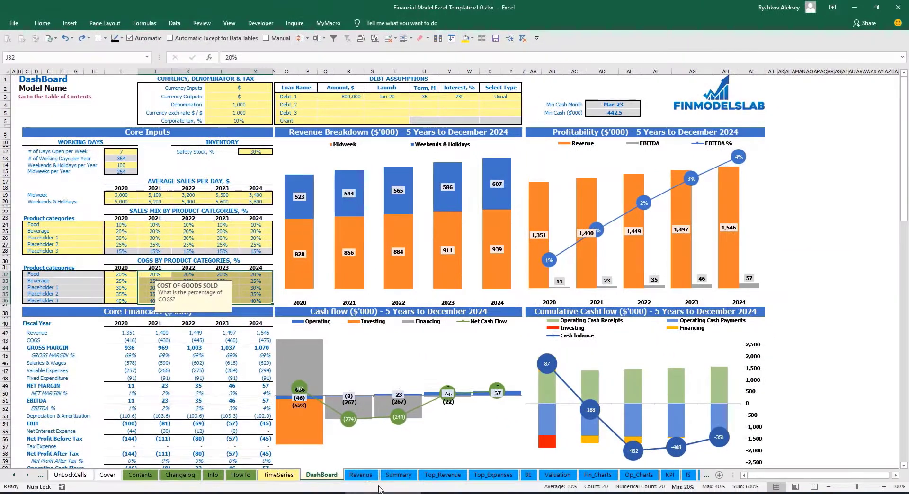
# Open the Revenue sheet and examine the midweek, weekend and total revenue, average revenue per day and sales mix figures.
pyautogui.click(371, 483)
pyautogui.click(74, 240)
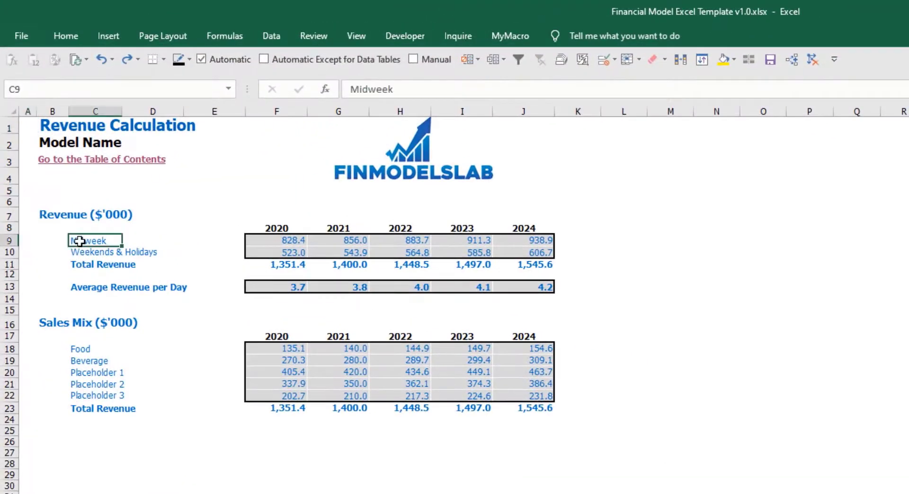
pyautogui.click(78, 252)
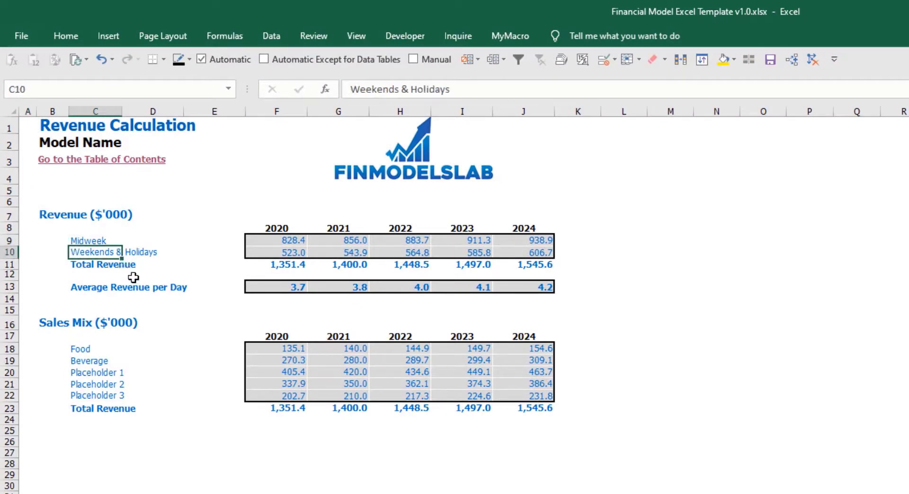
pyautogui.moveTo(283, 263); pyautogui.dragTo(539, 265)
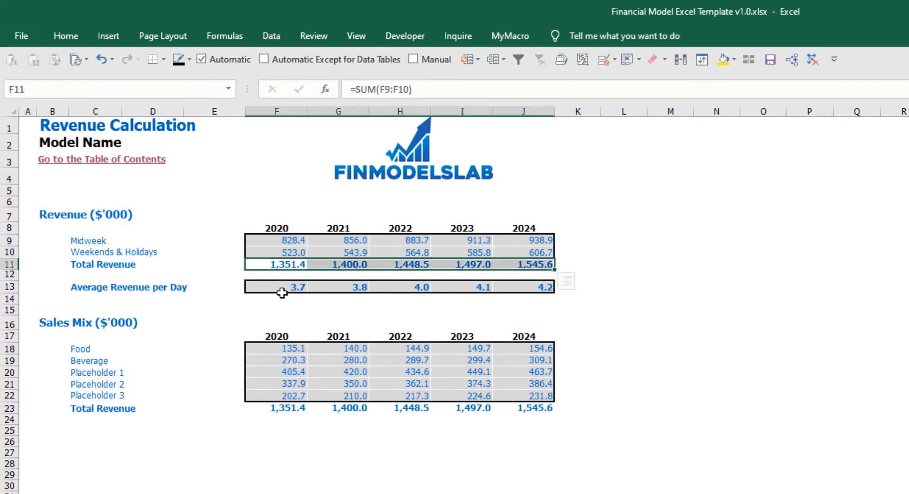
pyautogui.moveTo(270, 288); pyautogui.dragTo(506, 287)
pyautogui.moveTo(264, 353); pyautogui.dragTo(520, 395)
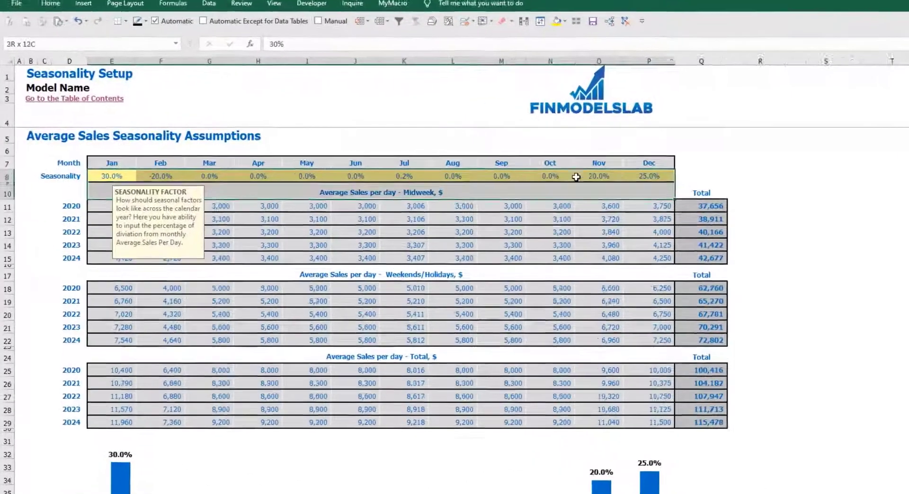
# Examine the monthly seasonality factors on the Seasonality sheet, including the January, February and March entries.
pyautogui.moveTo(576, 177); pyautogui.dragTo(672, 174)
pyautogui.click(715, 152)
pyautogui.click(110, 180)
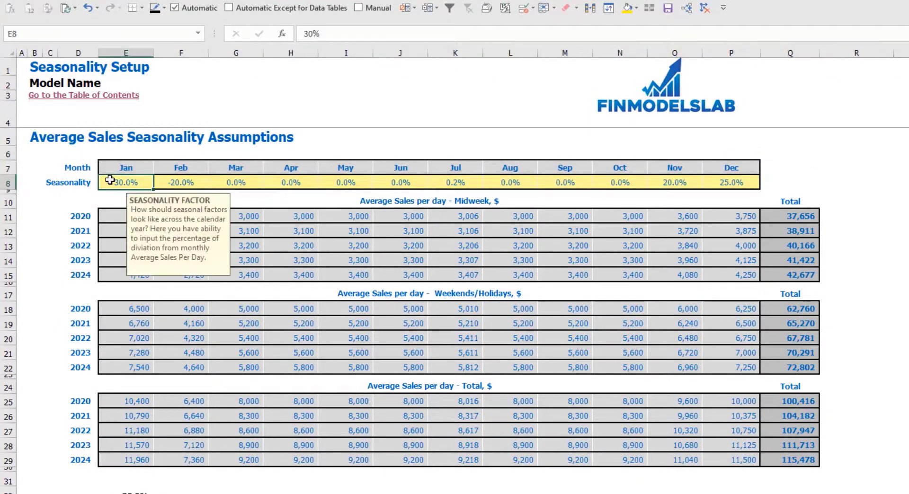
pyautogui.click(347, 145)
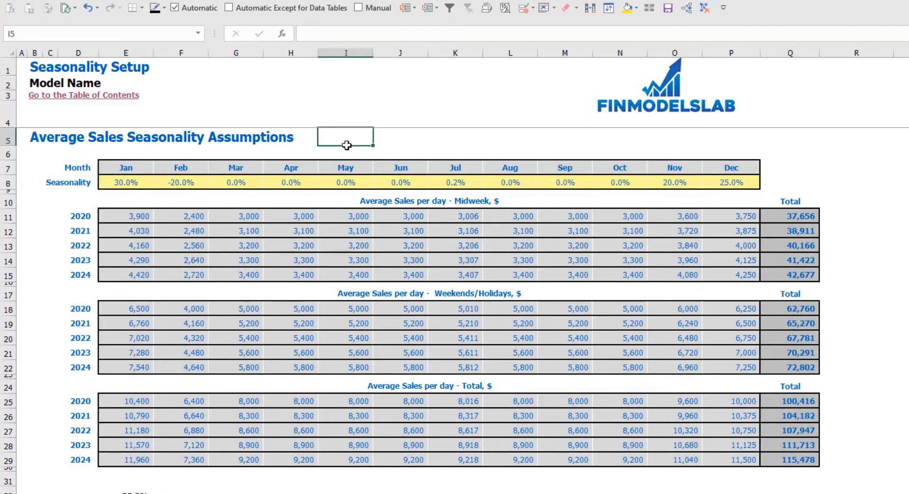
pyautogui.click(140, 180)
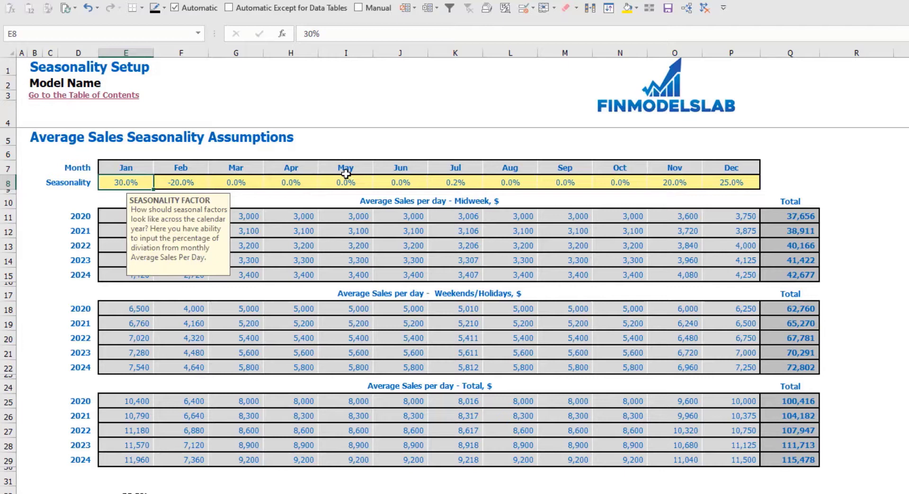
pyautogui.click(185, 181)
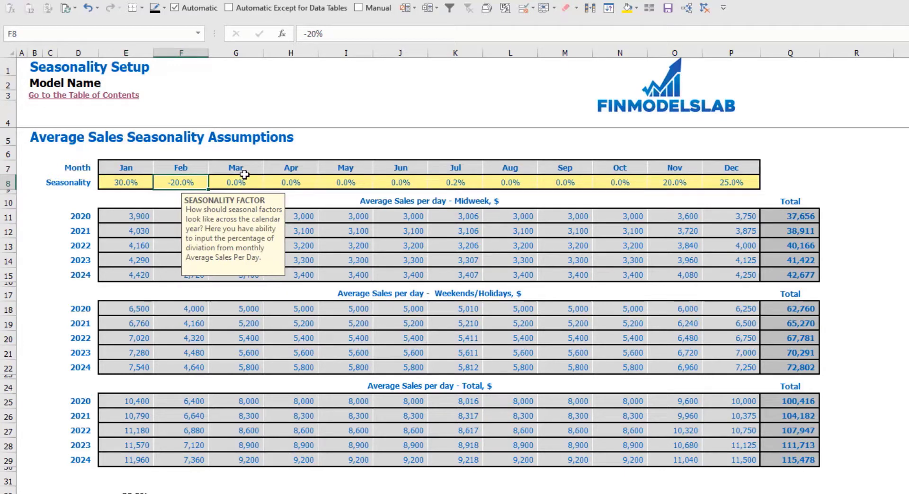
pyautogui.click(248, 182)
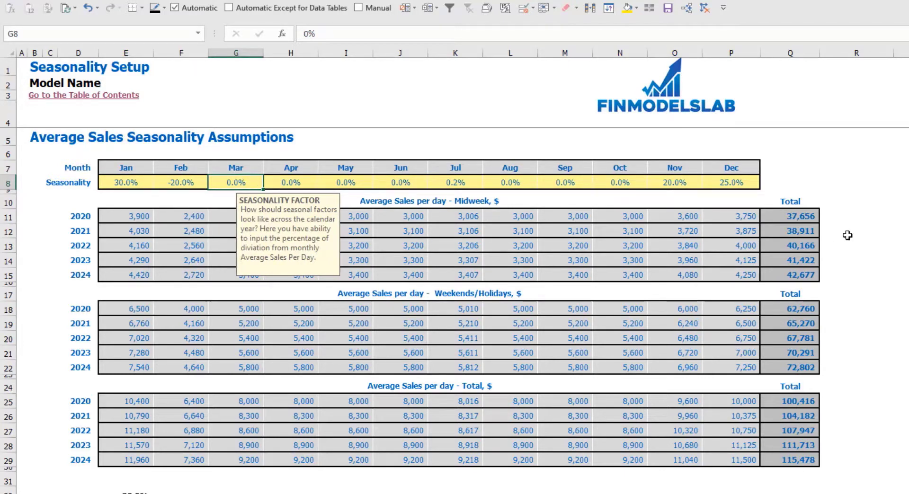
pyautogui.click(895, 213)
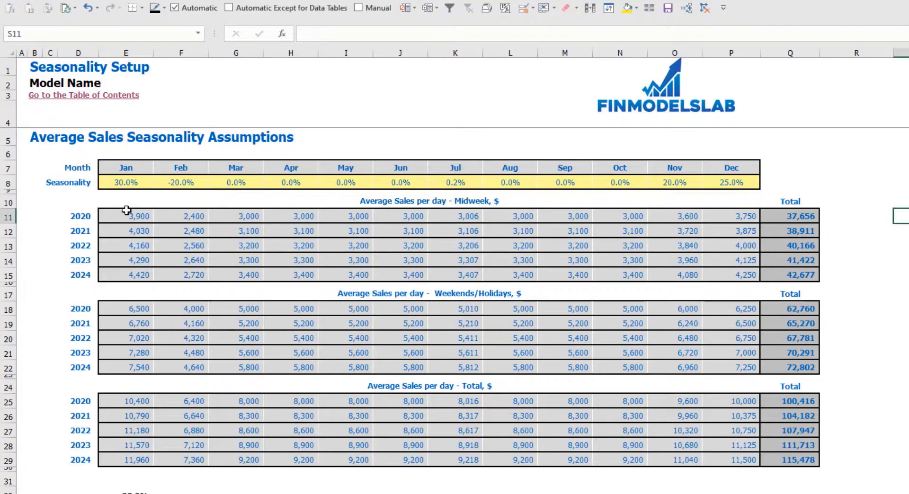
# Compare the seasonally adjusted midweek and total average sales per day with the average sales inputs on the DashBoard sheet.
pyautogui.moveTo(127, 210); pyautogui.dragTo(755, 273)
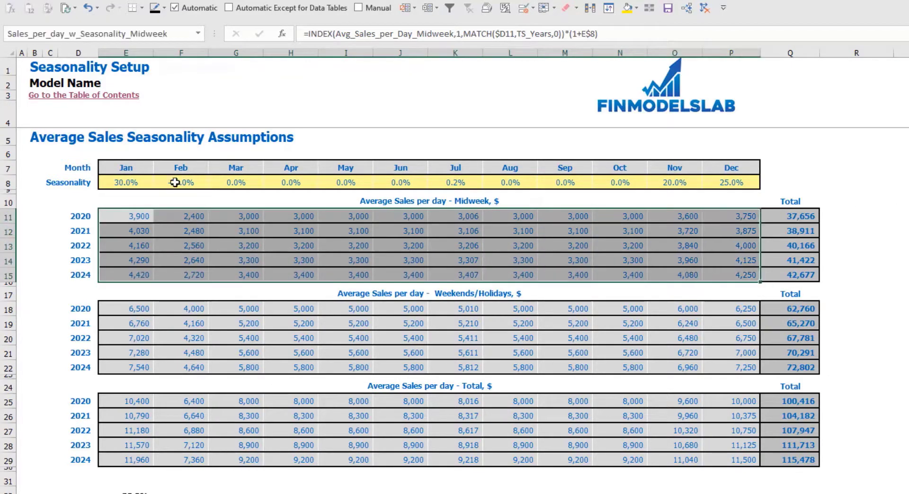
pyautogui.click(133, 181)
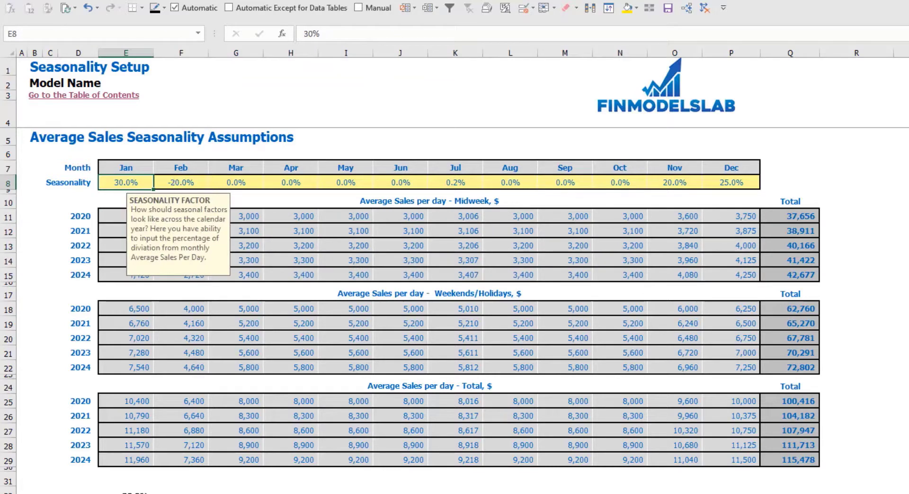
pyautogui.click(177, 493)
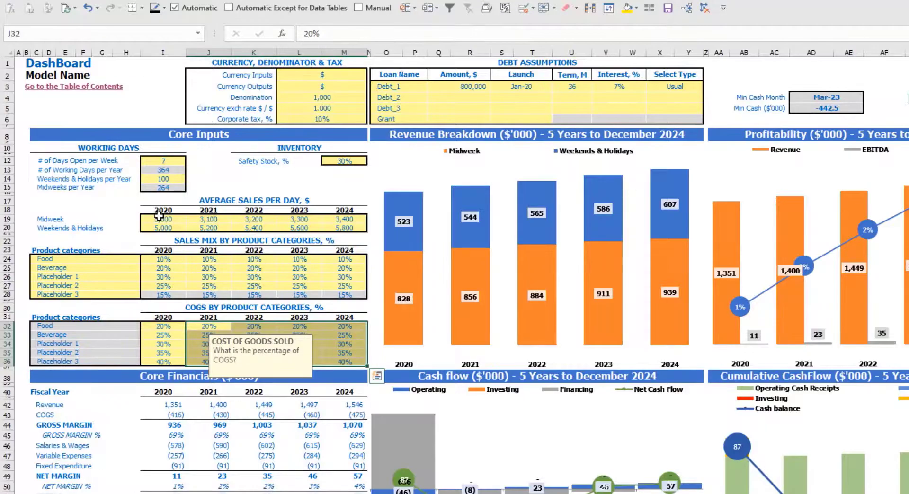
pyautogui.moveTo(161, 218); pyautogui.dragTo(349, 228)
pyautogui.click(379, 493)
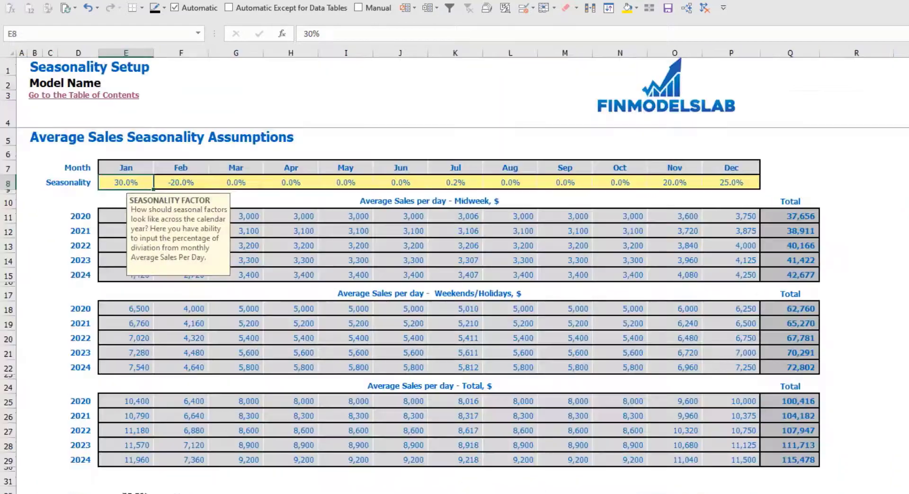
pyautogui.moveTo(409, 205)
pyautogui.mouseDown()
pyautogui.moveTo(439, 237)
pyautogui.moveTo(450, 275)
pyautogui.mouseUp()
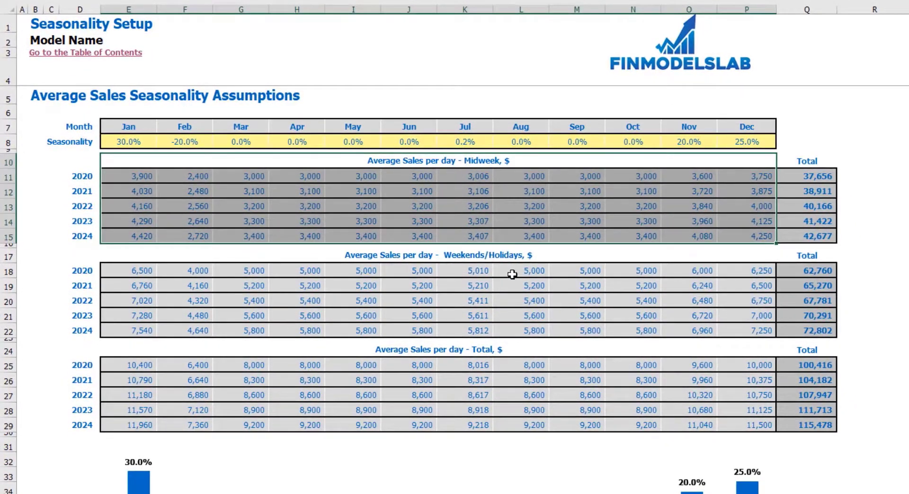
pyautogui.moveTo(322, 348); pyautogui.dragTo(486, 429)
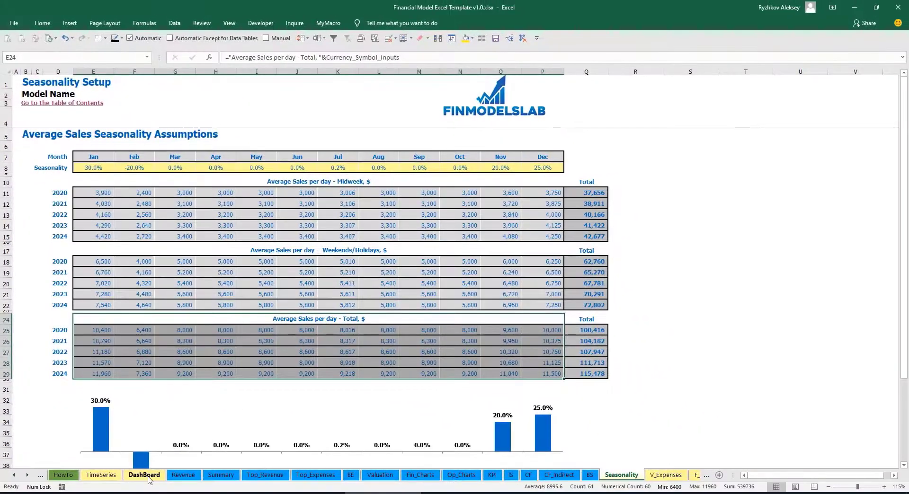
# Return to the DashBoard sheet and review the Core Financials table for 2020 through 2024.
pyautogui.click(145, 475)
pyautogui.click(859, 276)
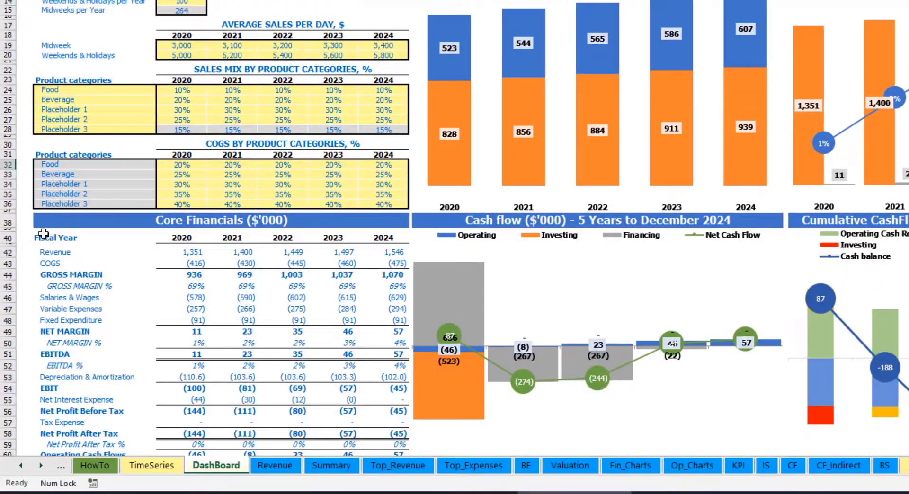
pyautogui.moveTo(43, 244); pyautogui.dragTo(394, 455)
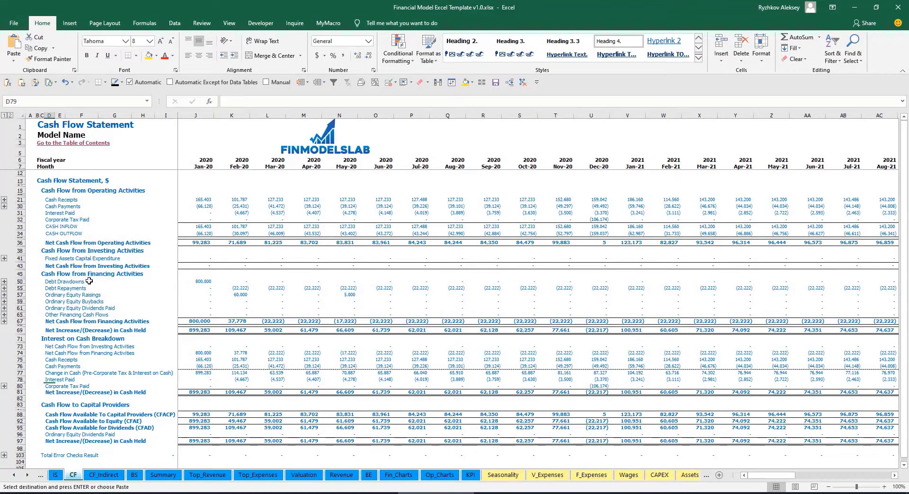
# Open the indirect cash flow sheet and look through the five-year tables and charts in the Financial Statements Summary.
pyautogui.click(117, 479)
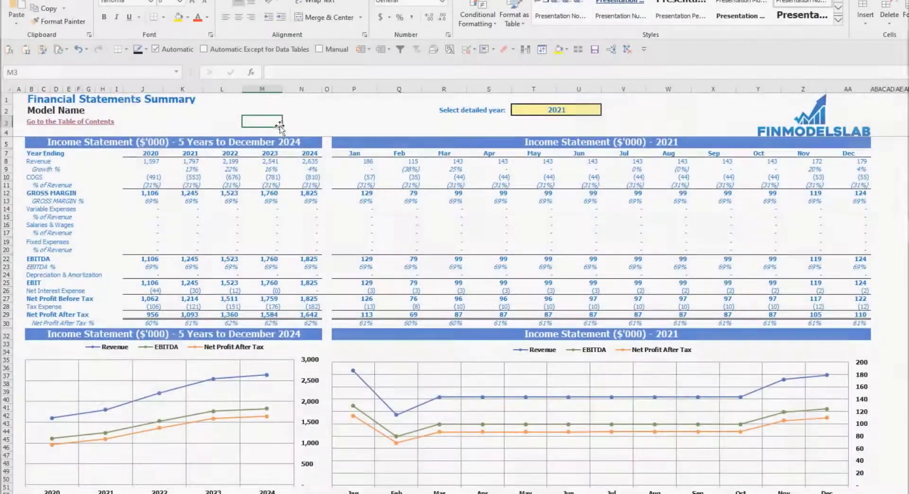
pyautogui.scroll(-20, 156, 299)
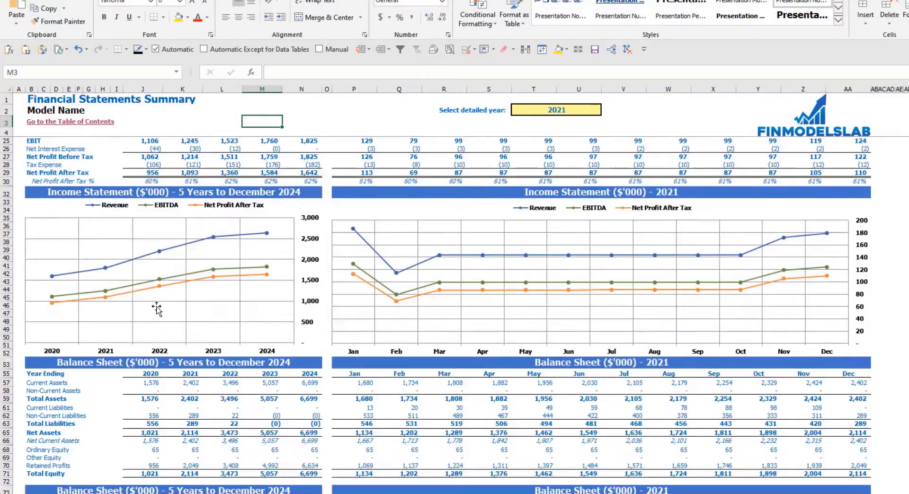
pyautogui.scroll(20, 205, 272)
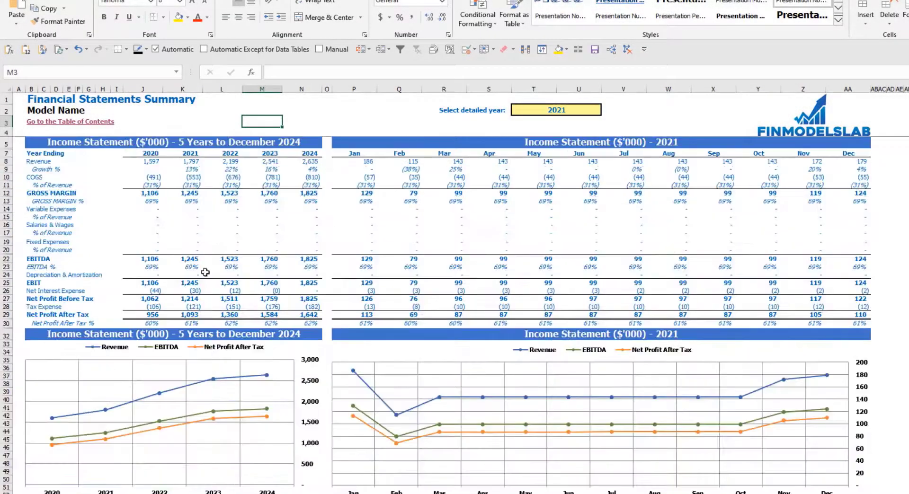
pyautogui.click(72, 347)
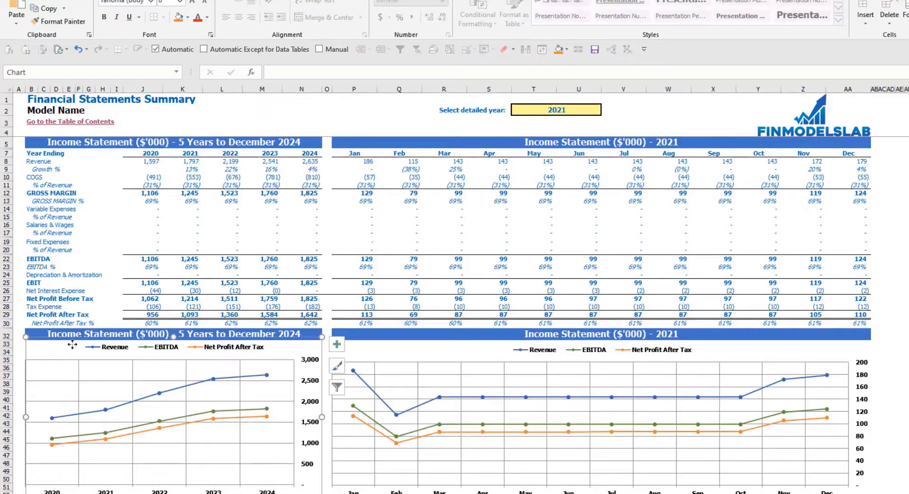
pyautogui.click(344, 114)
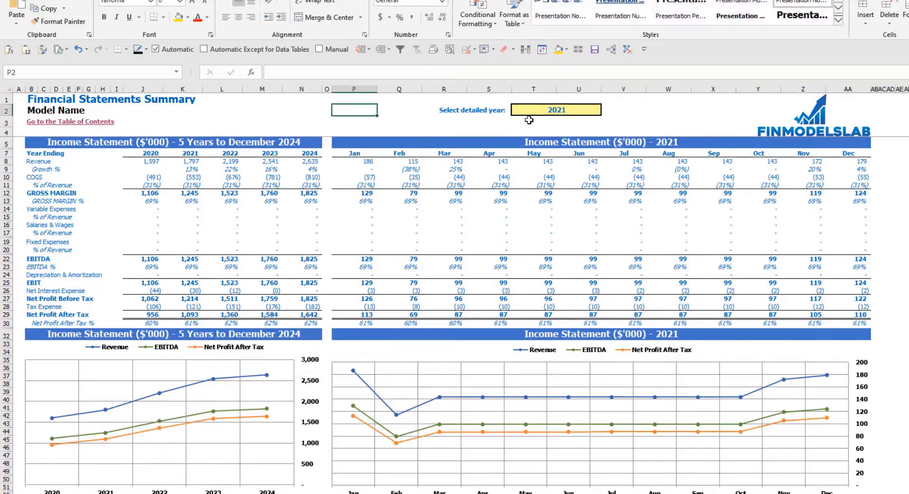
# Set the detailed year of the Financial Statements Summary to 2022 and examine the monthly income statement.
pyautogui.click(568, 110)
pyautogui.click(607, 110)
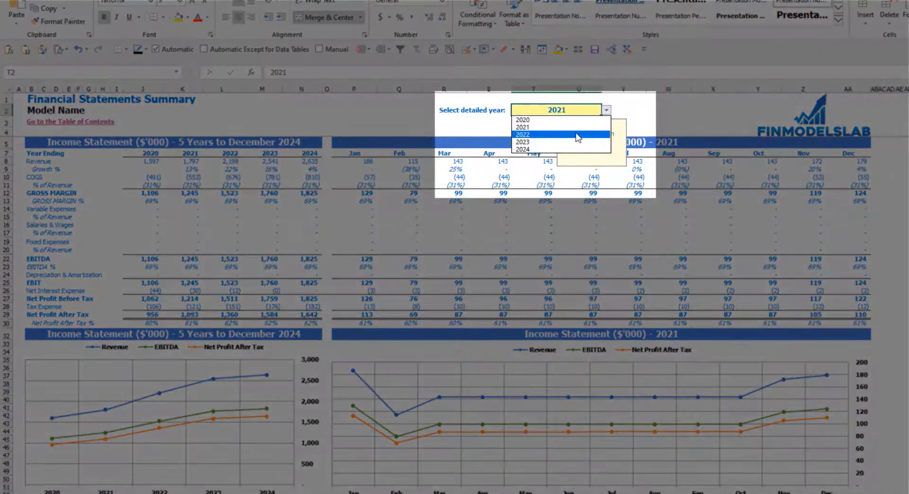
pyautogui.click(583, 134)
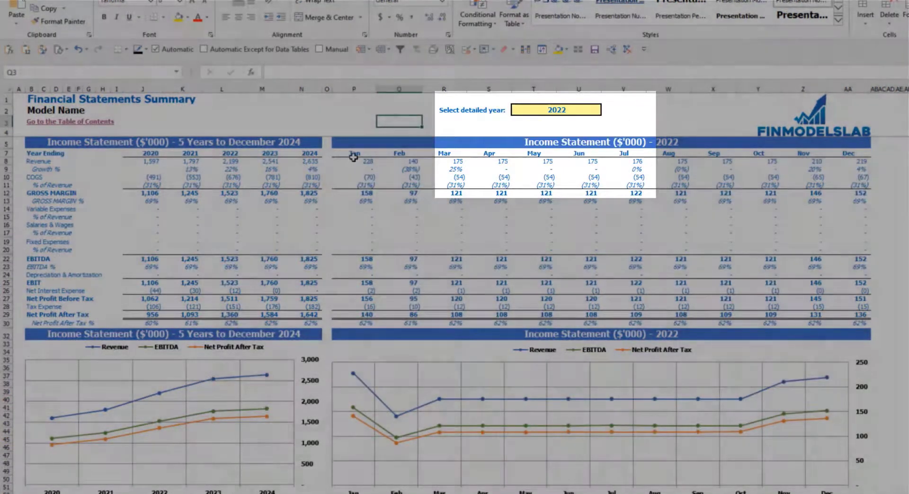
pyautogui.moveTo(362, 161); pyautogui.dragTo(855, 322)
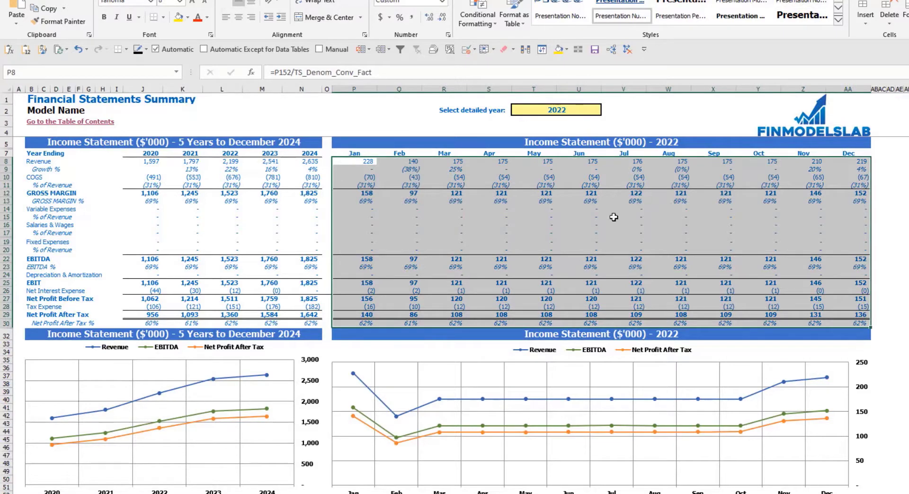
pyautogui.click(905, 290)
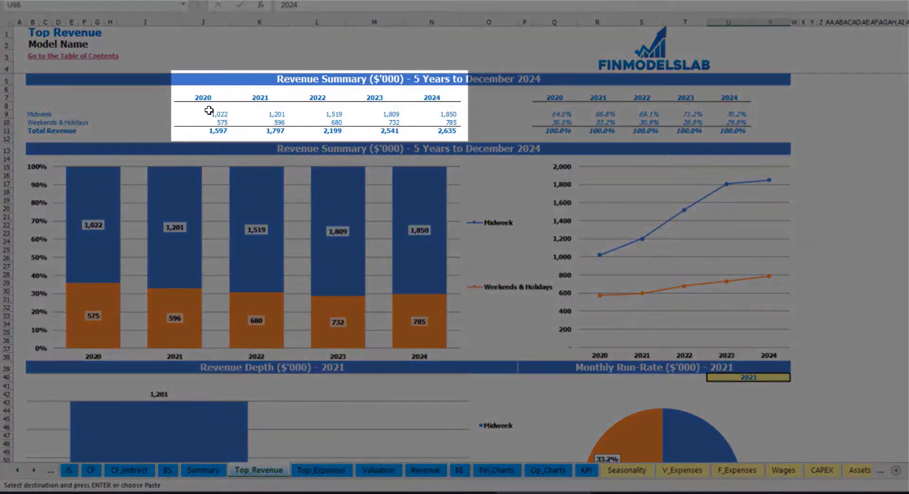
# Review the five-year revenue amounts and percentage split on Top_Revenue, and set the Revenue Depth and Monthly Run-Rate year to 2022.
pyautogui.moveTo(209, 114); pyautogui.dragTo(433, 130)
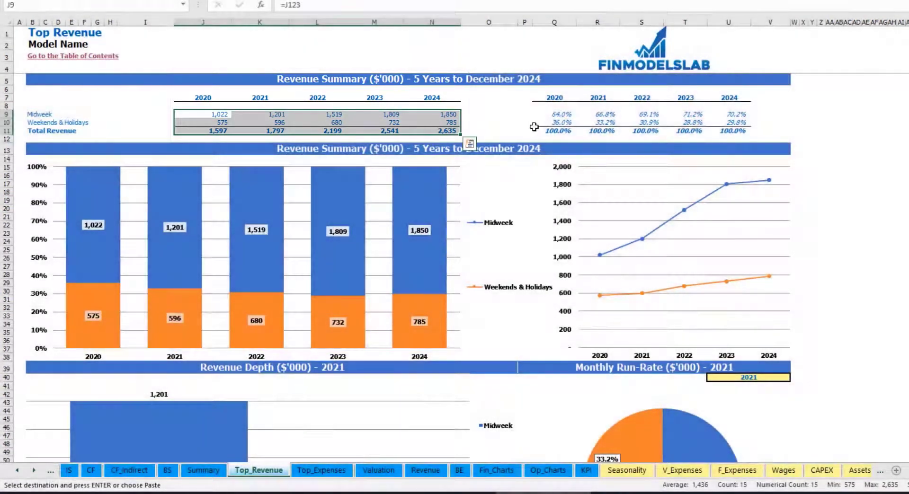
pyautogui.moveTo(558, 117); pyautogui.dragTo(743, 131)
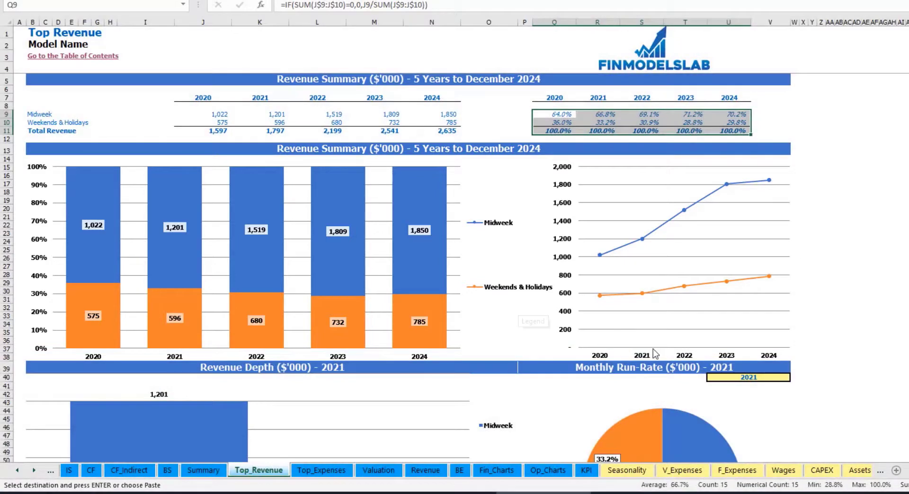
pyautogui.scroll(-7, 655, 354)
pyautogui.click(788, 205)
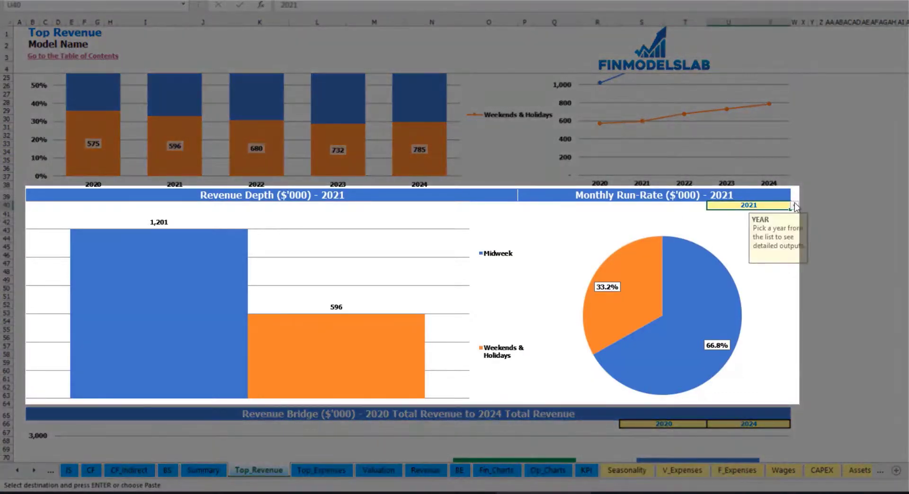
pyautogui.click(795, 208)
pyautogui.click(772, 230)
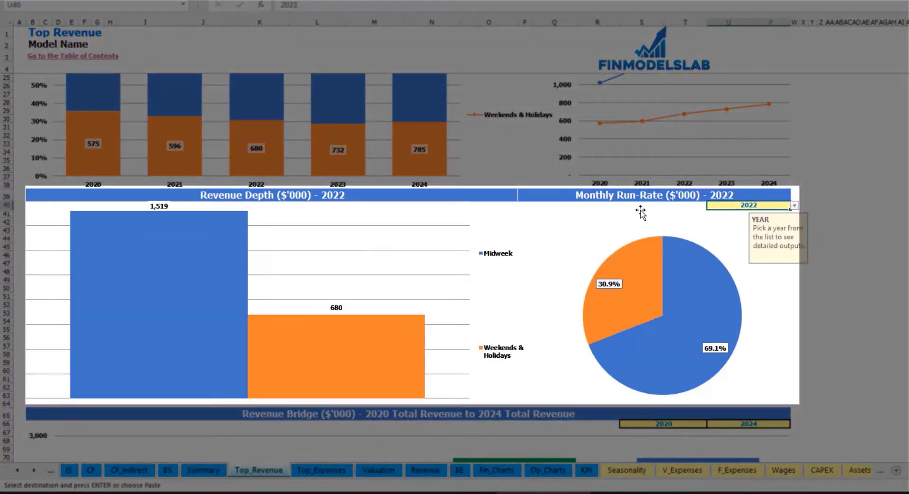
pyautogui.click(596, 195)
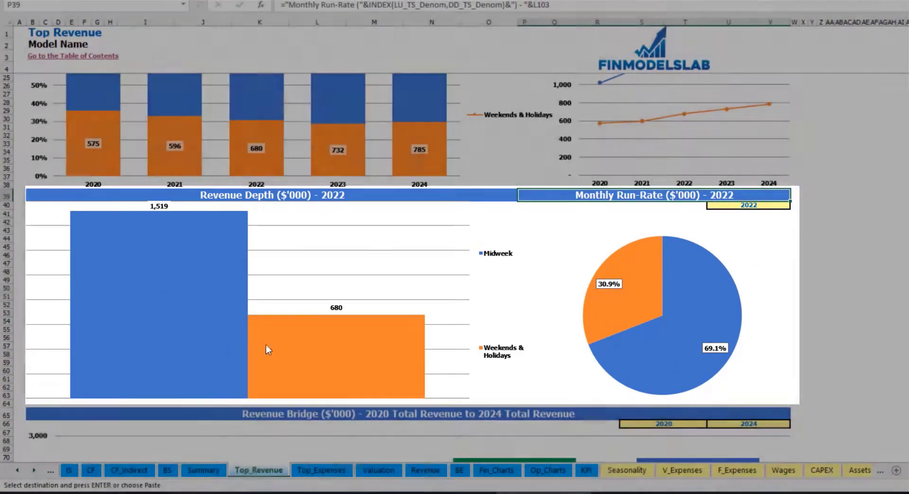
# Set the first year of the Revenue Bridge chart to 2021 and pick its last year from the list.
pyautogui.moveTo(272, 338)
pyautogui.scroll(-10, 273, 337)
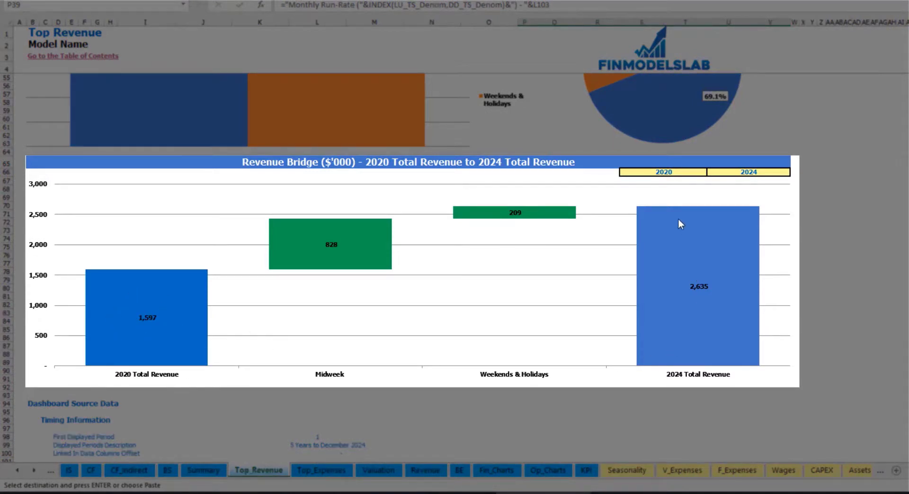
pyautogui.click(701, 172)
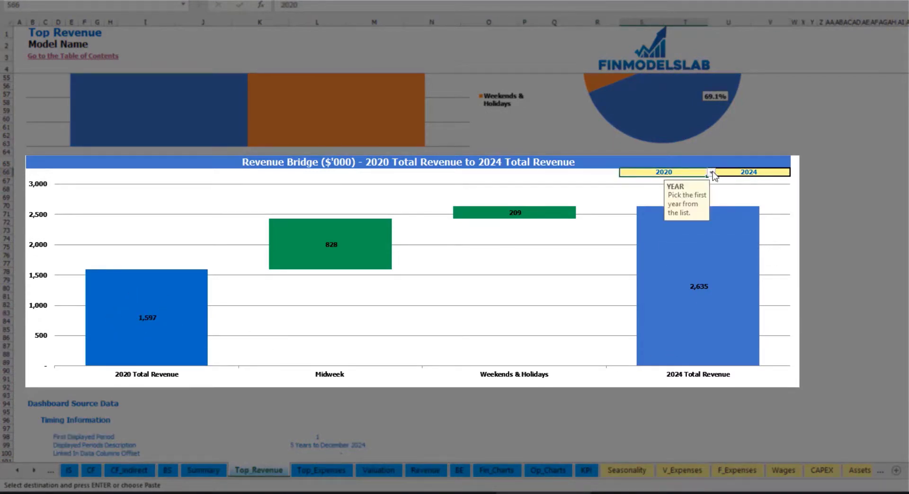
pyautogui.click(711, 172)
pyautogui.click(693, 188)
pyautogui.click(793, 172)
pyautogui.click(784, 172)
pyautogui.click(794, 173)
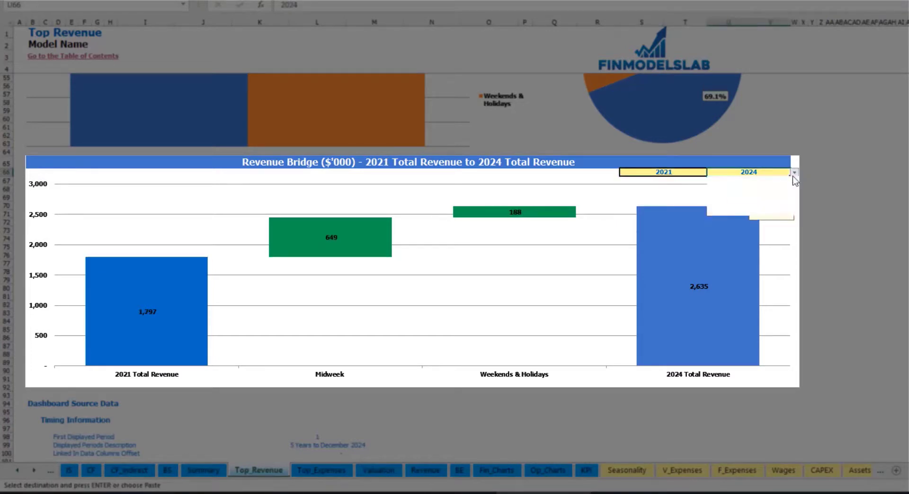
pyautogui.click(767, 204)
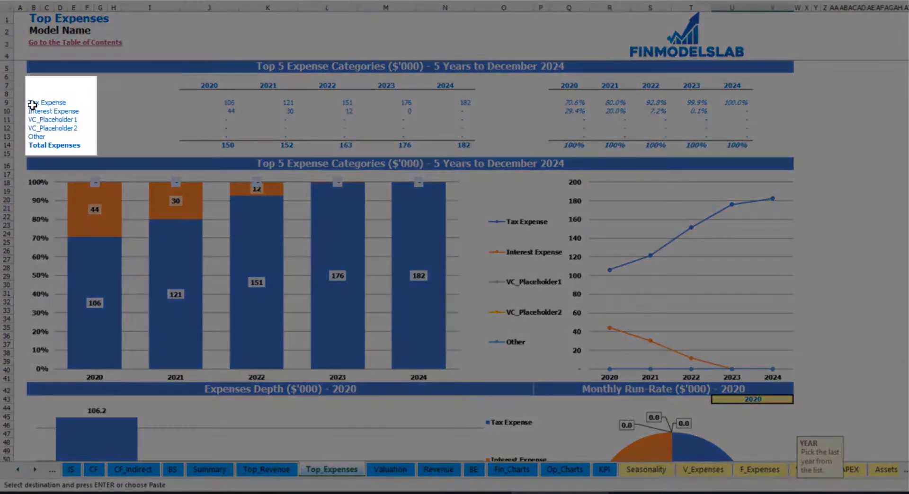
# Review the top five expense categories on Top_Expenses, including the five-year amounts, percentage split and charts.
pyautogui.moveTo(32, 103); pyautogui.dragTo(75, 129)
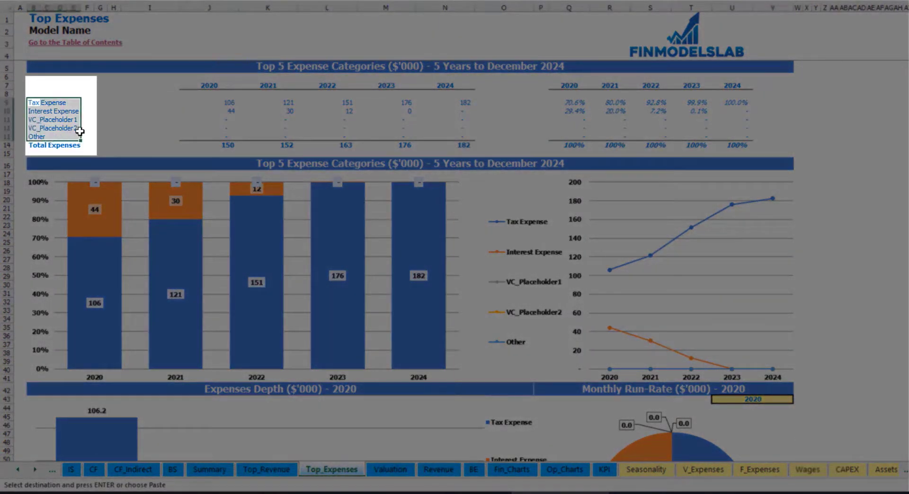
pyautogui.click(30, 138)
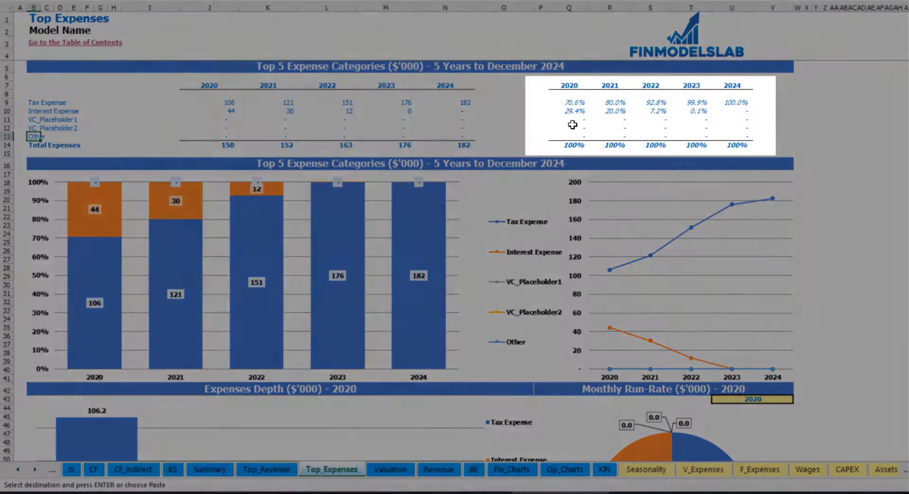
pyautogui.scroll(-3, 339, 169)
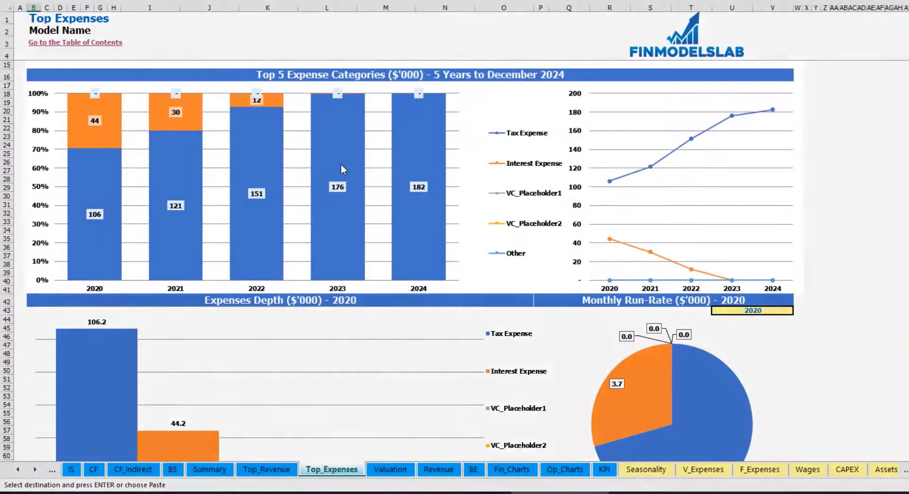
pyautogui.scroll(-3, 299, 200)
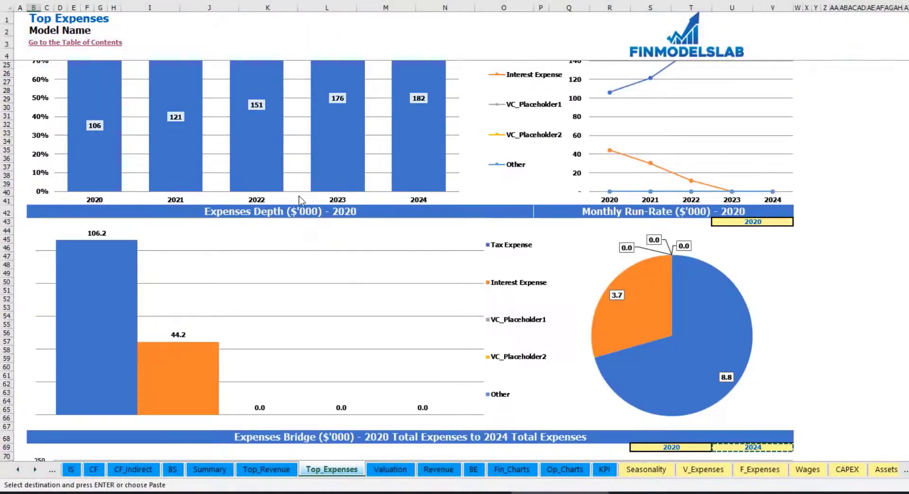
pyautogui.scroll(-3, 322, 238)
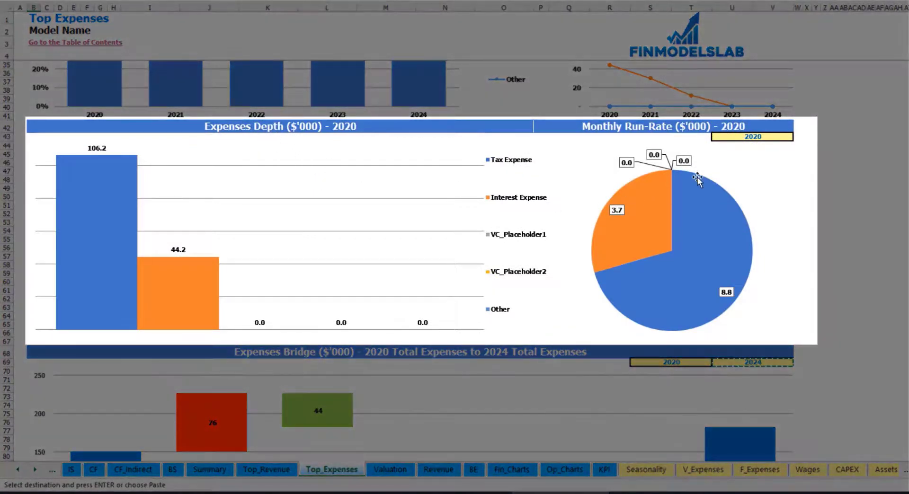
# Set the year of the Expenses Depth and Monthly Run-Rate charts to 2022.
pyautogui.click(779, 136)
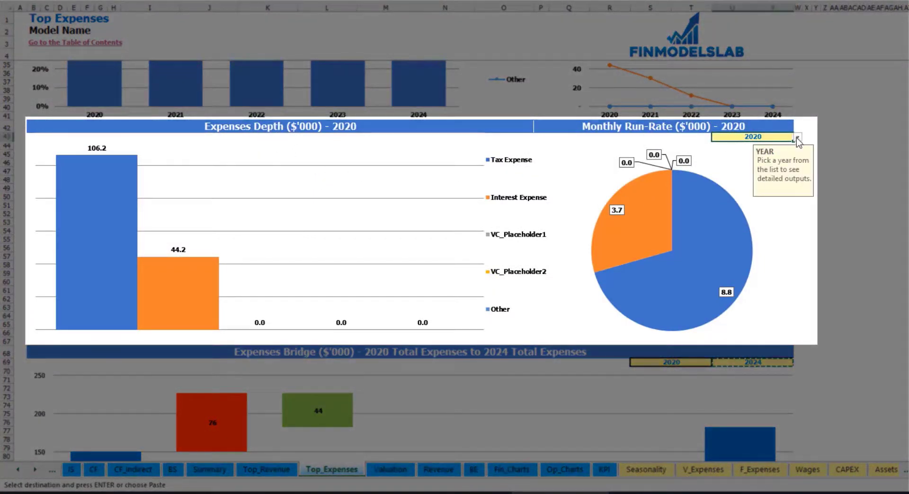
pyautogui.click(798, 139)
pyautogui.click(777, 160)
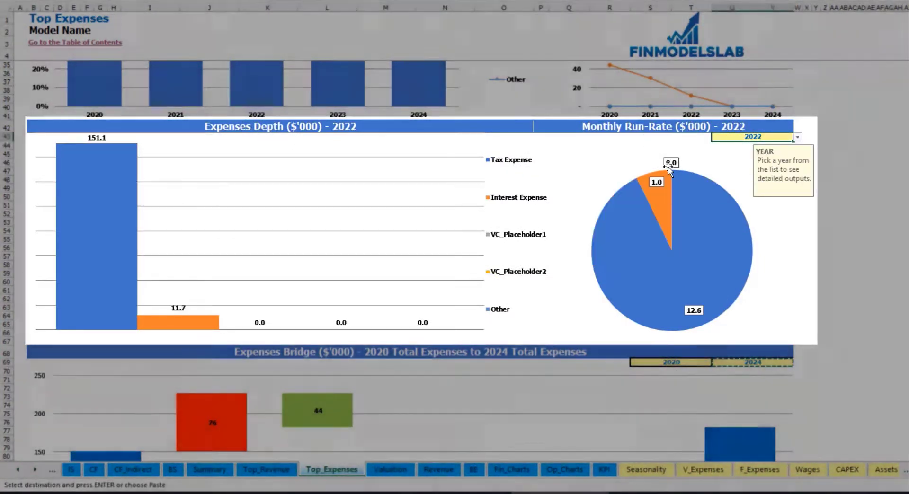
pyautogui.scroll(-7, 463, 222)
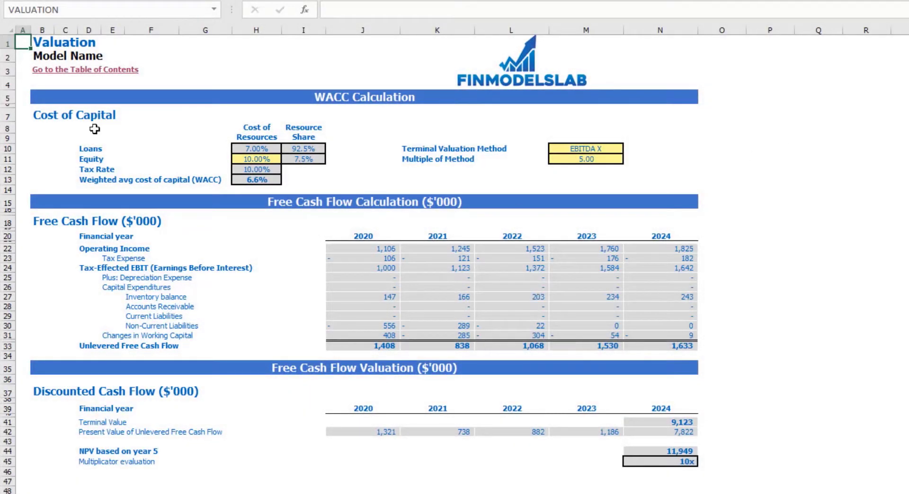
# Review the equity cost and unlevered free cash flow on Valuation, and set the Terminal Valuation Method to Revenue X.
pyautogui.click(243, 161)
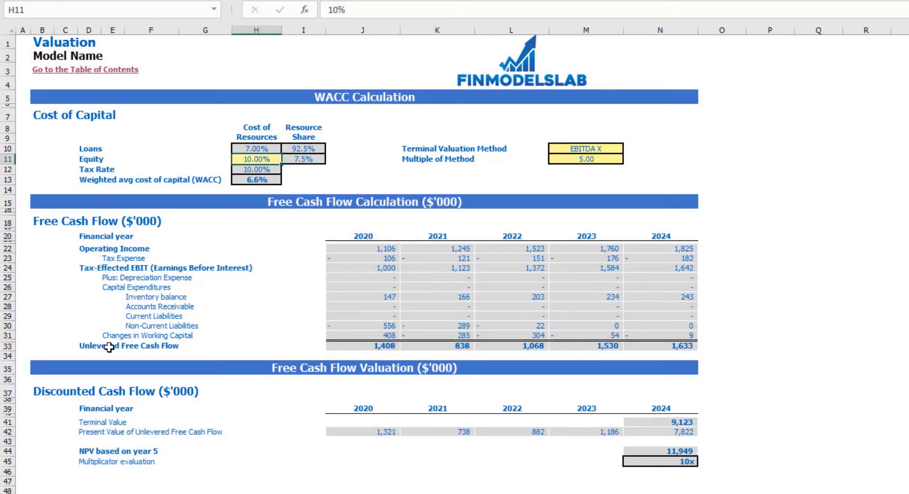
pyautogui.moveTo(90, 348); pyautogui.dragTo(646, 346)
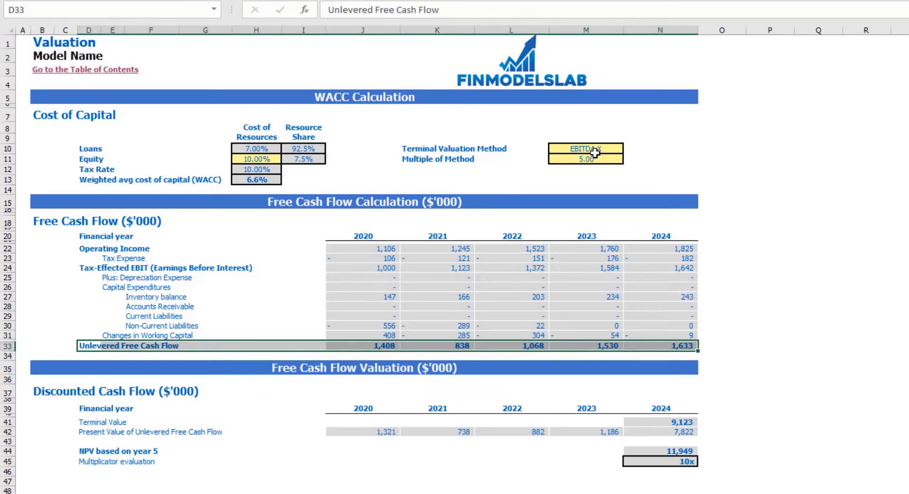
pyautogui.click(612, 148)
pyautogui.click(629, 148)
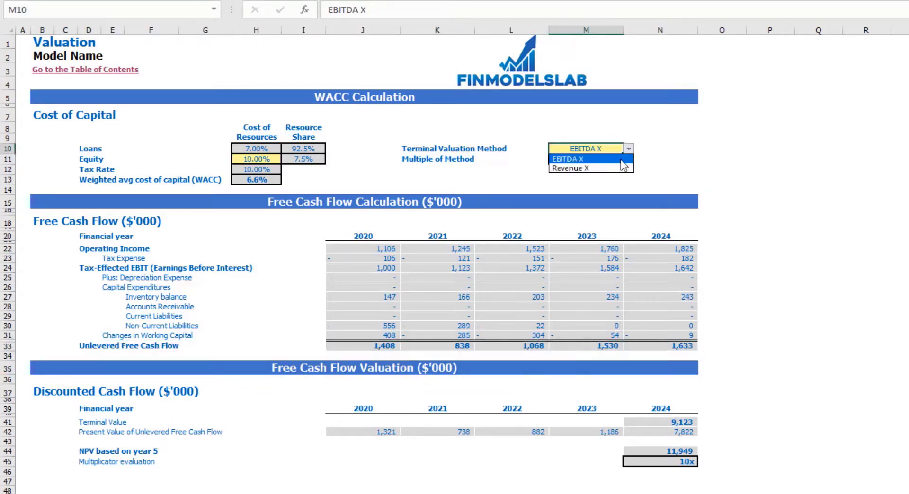
pyautogui.click(571, 168)
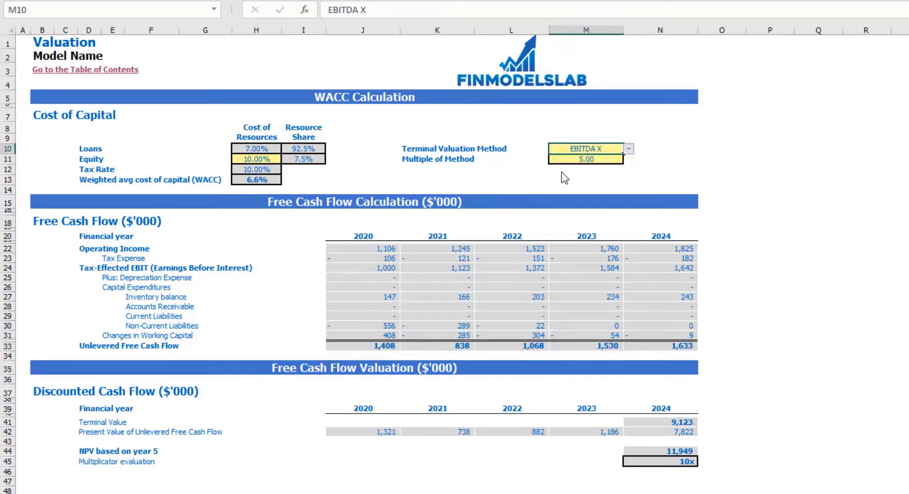
# Set the Multiple of Method to 50 and examine the NPV based on year 5 and the Multiplicator evaluation.
pyautogui.click(592, 161)
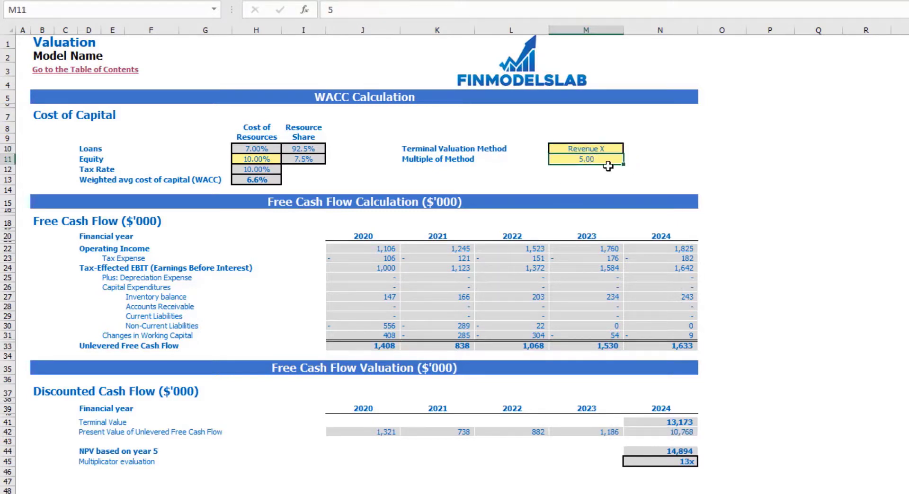
pyautogui.write('50')
pyautogui.press('Return')
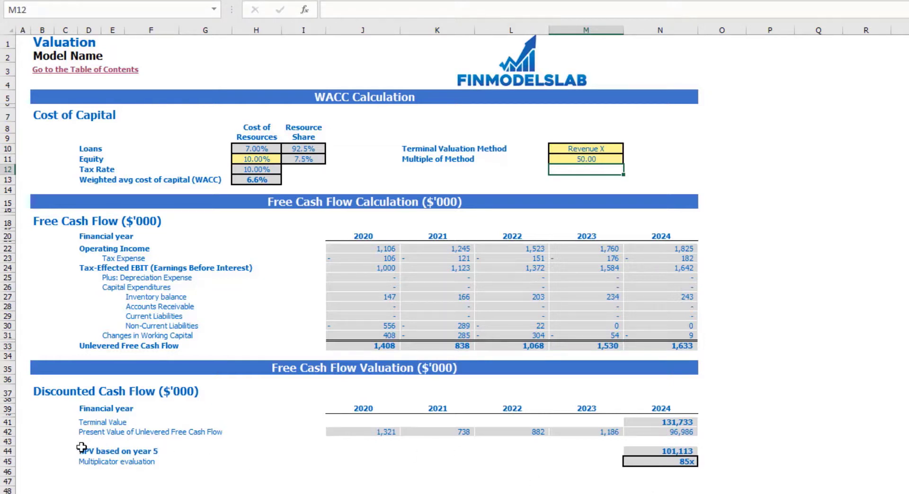
pyautogui.moveTo(106, 449); pyautogui.dragTo(677, 460)
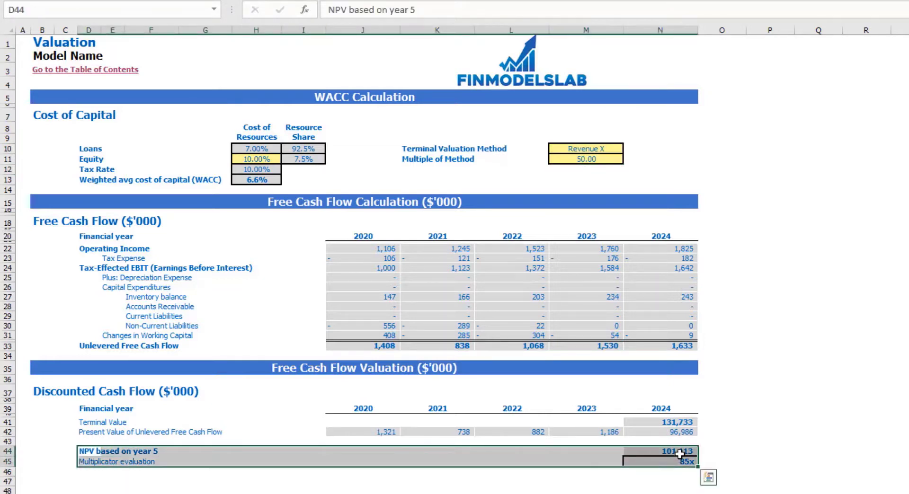
pyautogui.click(88, 460)
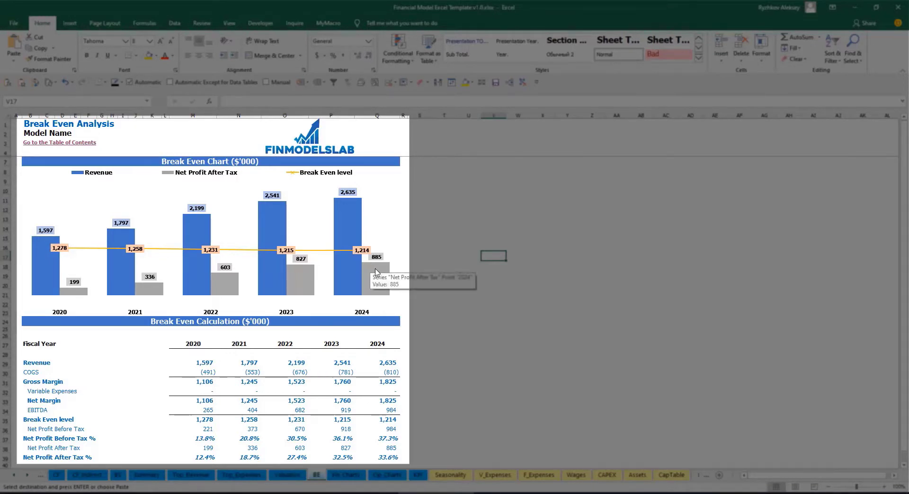
# Look through the 24-month and 5-year Financial Charts for revenue breakdown, operating cash flow, cash balance, EBITDA and EBIT.
pyautogui.moveTo(41, 242)
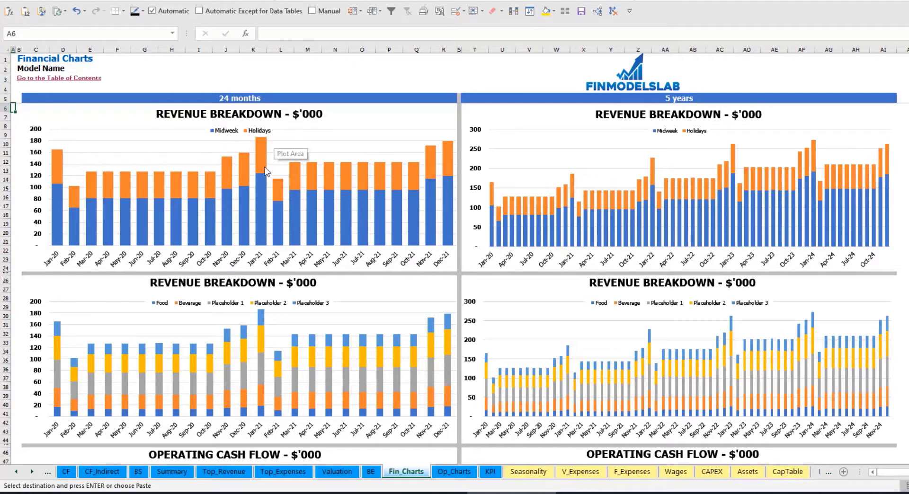
pyautogui.scroll(-3, 267, 182)
pyautogui.scroll(-3, 270, 185)
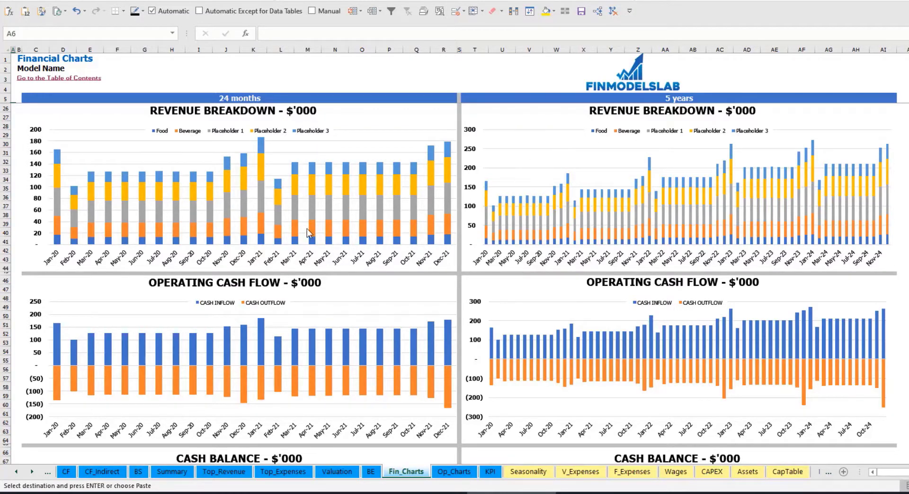
pyautogui.scroll(-2, 300, 236)
pyautogui.scroll(-5, 303, 239)
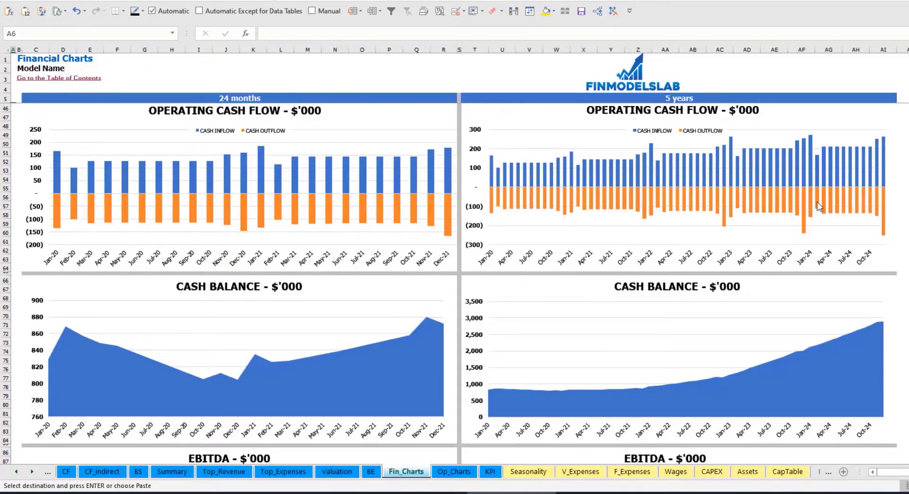
pyautogui.scroll(-7, 268, 246)
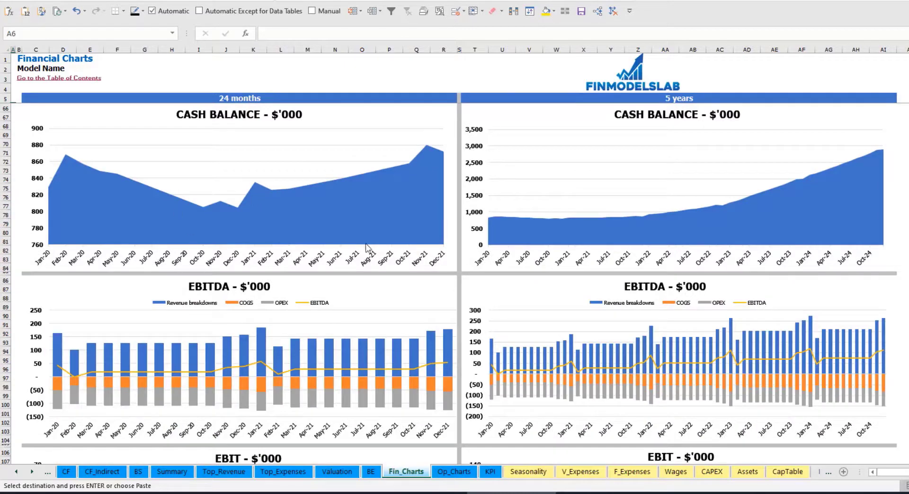
pyautogui.scroll(-7, 266, 291)
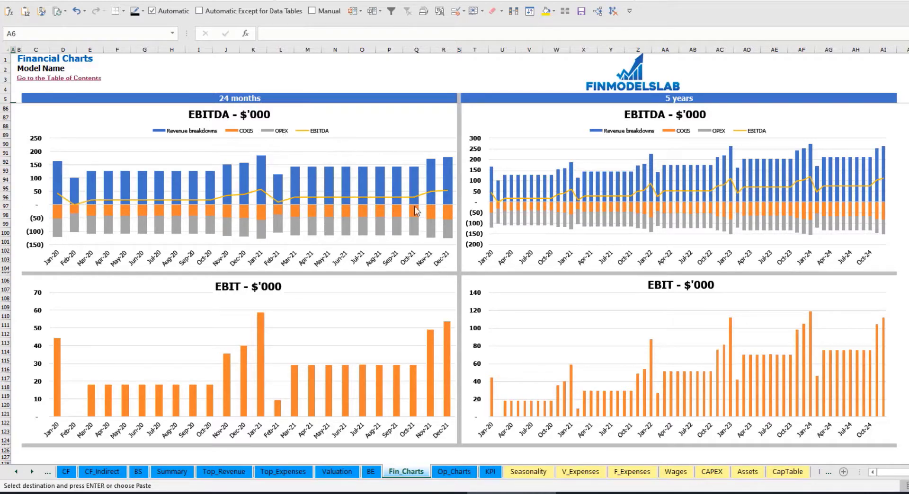
pyautogui.scroll(-7, 375, 245)
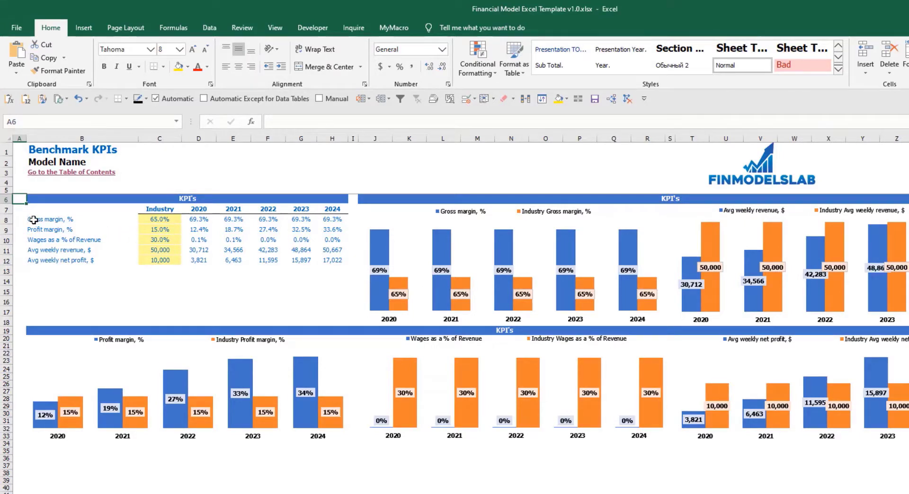
# Review the Benchmark KPIs from gross margin through average weekly net profit, together with their industry benchmark values.
pyautogui.moveTo(33, 220); pyautogui.dragTo(37, 231)
pyautogui.click(49, 232)
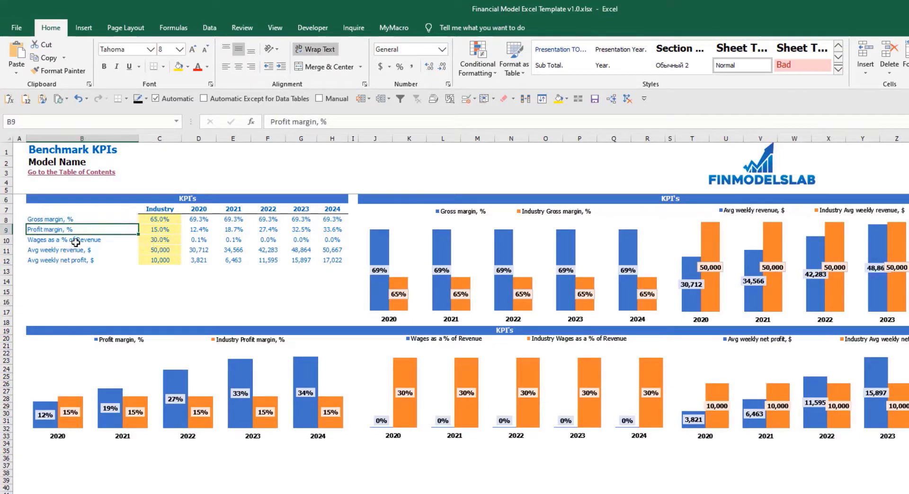
pyautogui.click(76, 241)
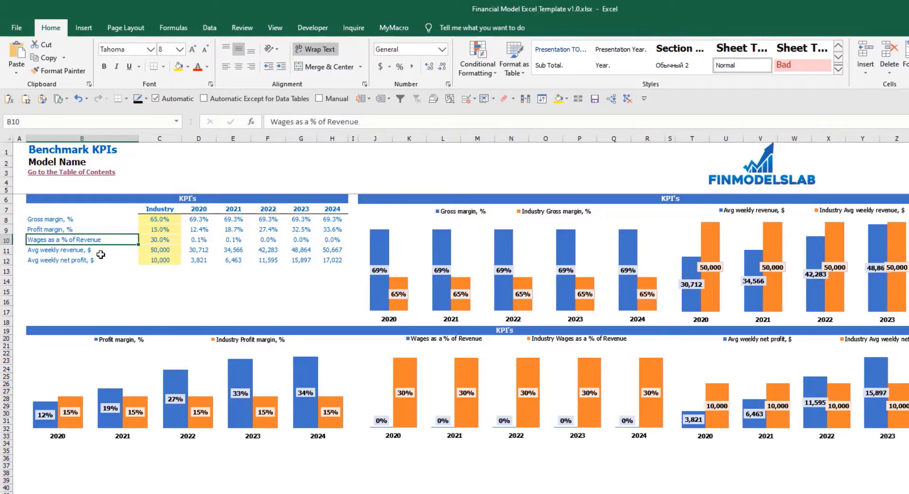
pyautogui.click(97, 251)
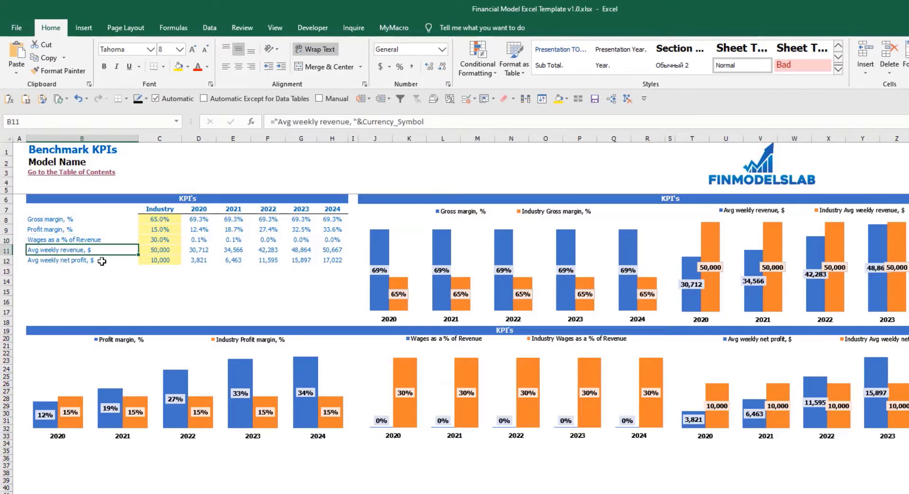
pyautogui.click(100, 262)
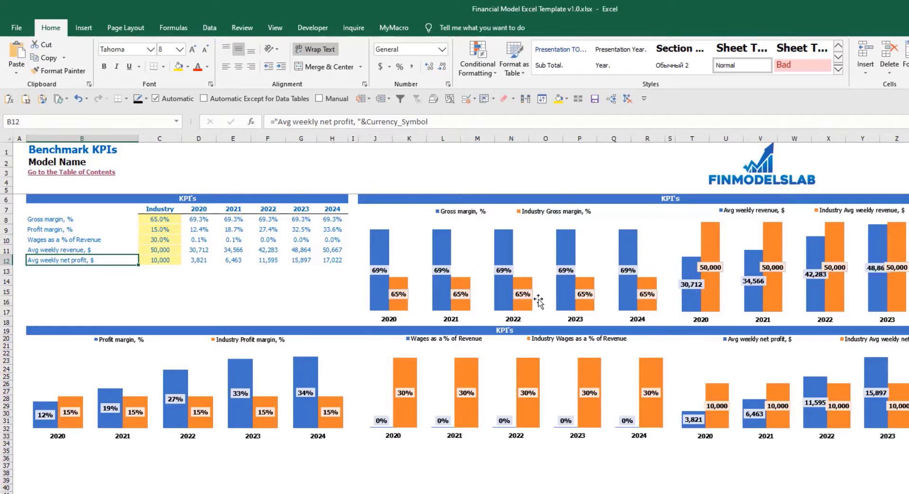
pyautogui.click(164, 220)
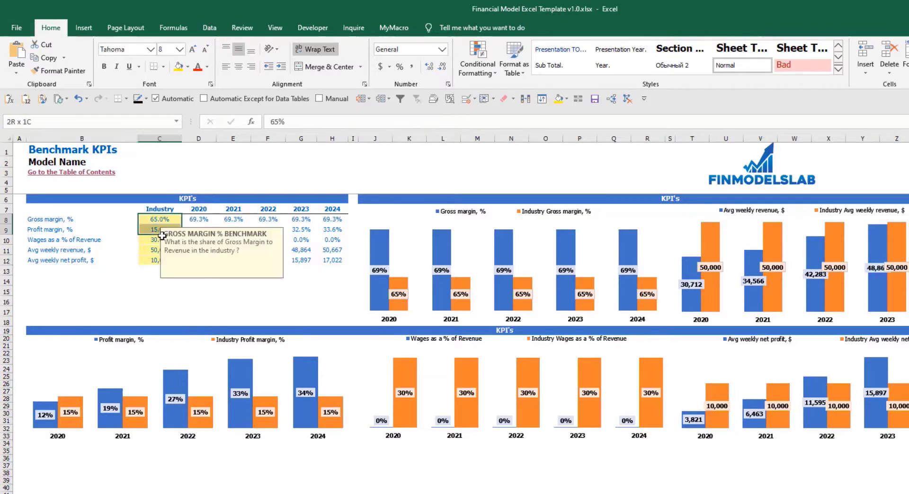
pyautogui.click(162, 279)
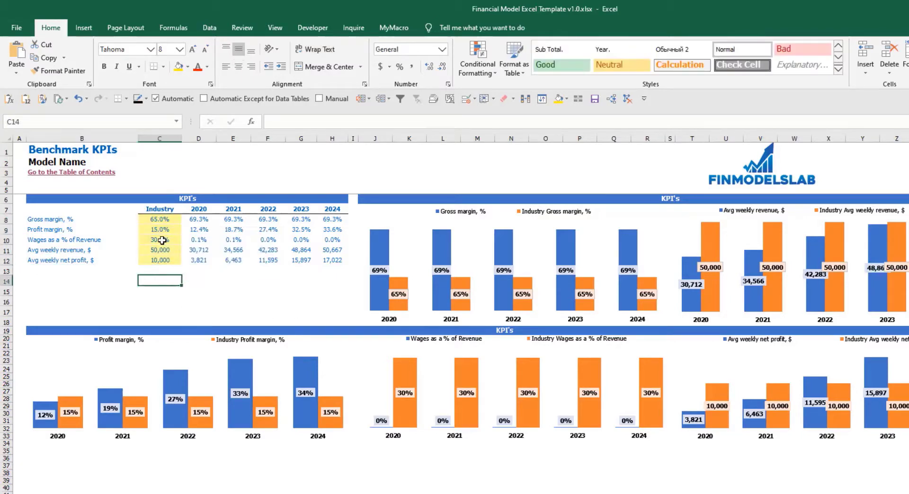
# Set the industry benchmark for Gross margin to 50% and compare it with the model's margin in the chart.
pyautogui.click(166, 221)
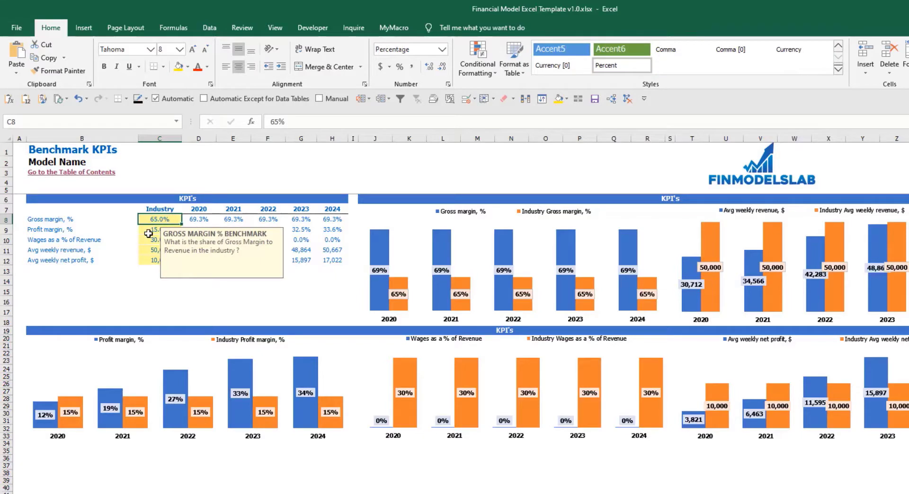
pyautogui.click(31, 219)
pyautogui.click(146, 219)
pyautogui.write('50')
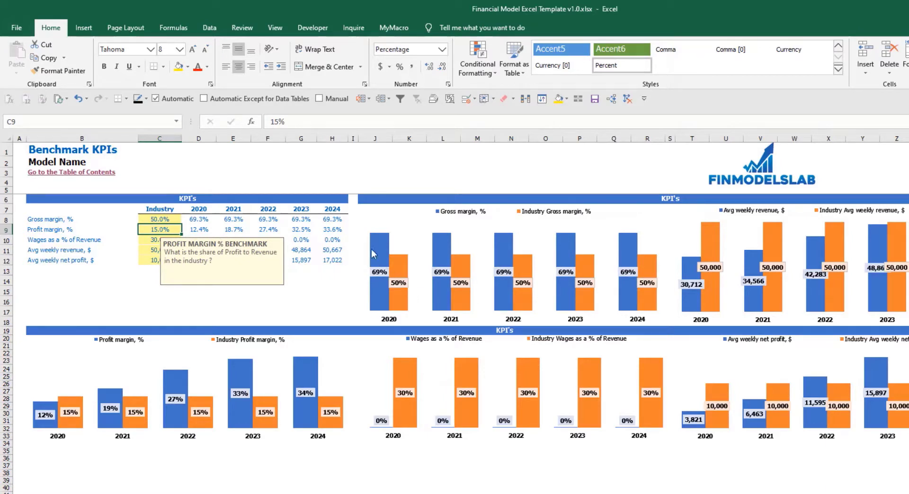
pyautogui.moveTo(385, 263)
pyautogui.moveTo(398, 295)
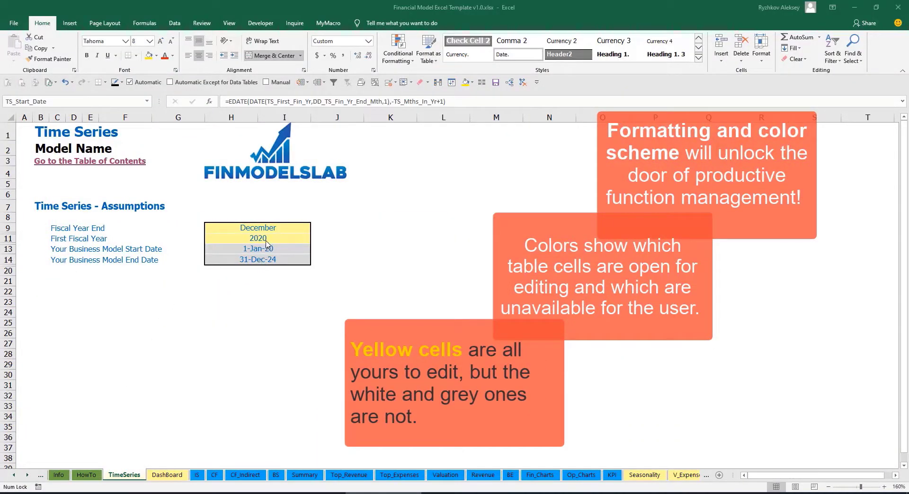
# Look through the color-coded sheet tabs across the workbook, from TimeSeries to the calculation sheets, while staying on Time Series.
pyautogui.click(27, 476)
pyautogui.click(28, 475)
pyautogui.click(28, 475)
pyautogui.click(27, 476)
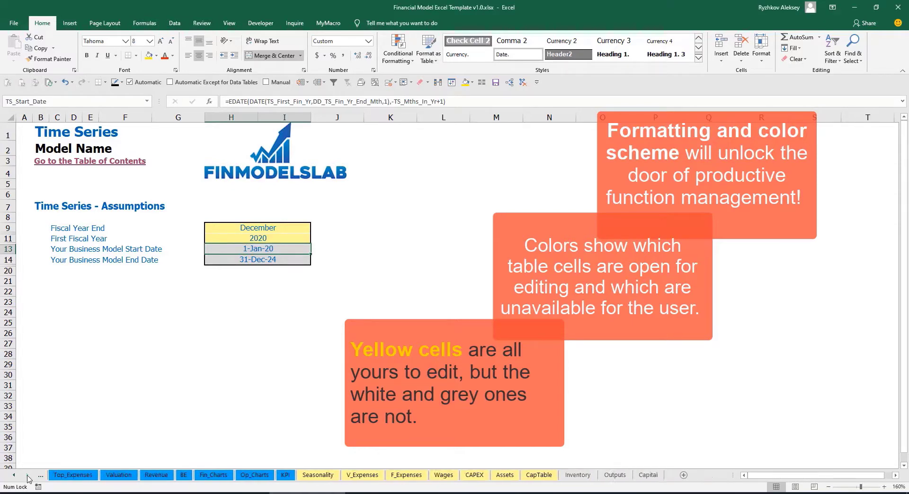
pyautogui.click(14, 475)
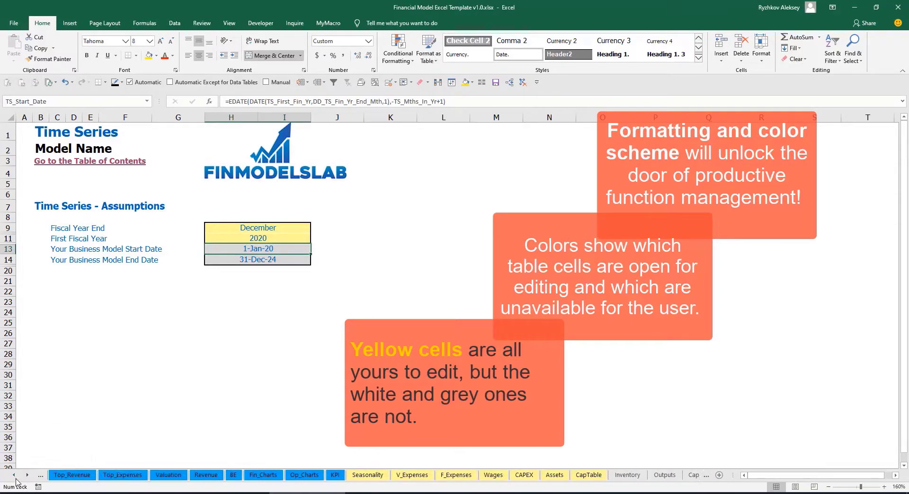
pyautogui.click(15, 476)
pyautogui.click(15, 480)
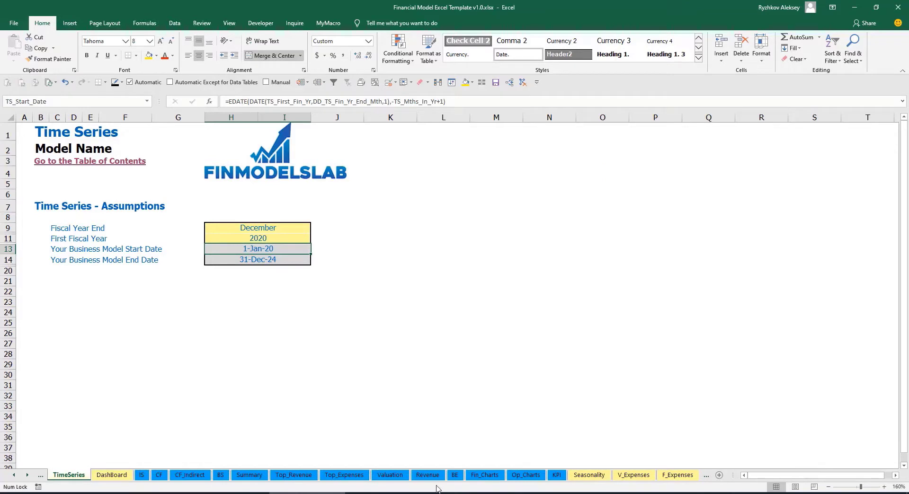
pyautogui.click(28, 475)
pyautogui.click(28, 476)
pyautogui.click(28, 477)
pyautogui.click(28, 477)
pyautogui.click(28, 477)
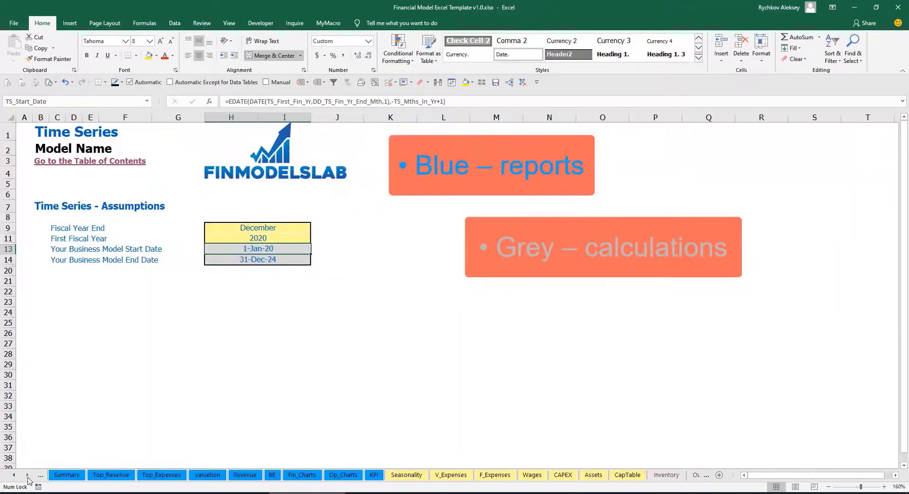
# Browse the sheets back to the green Contents sheet, follow its Financial Statements Summary link, and return to the table of contents.
pyautogui.click(28, 477)
pyautogui.click(28, 477)
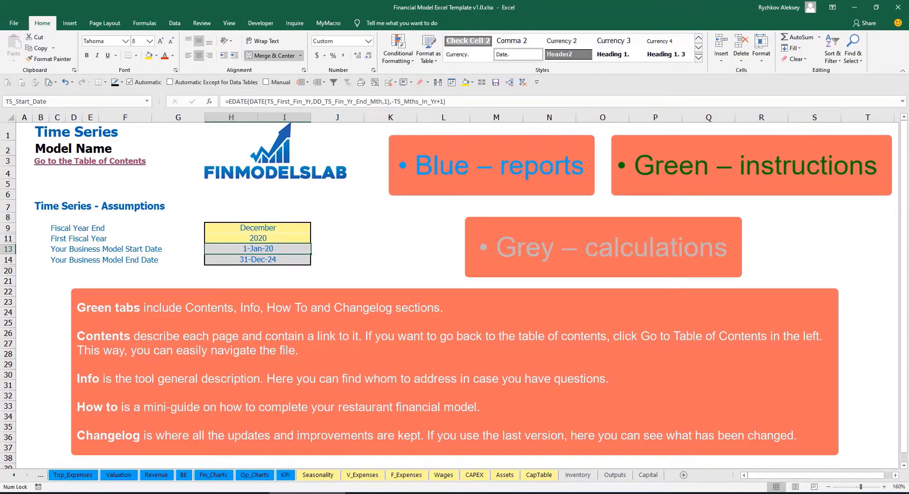
pyautogui.click(14, 476)
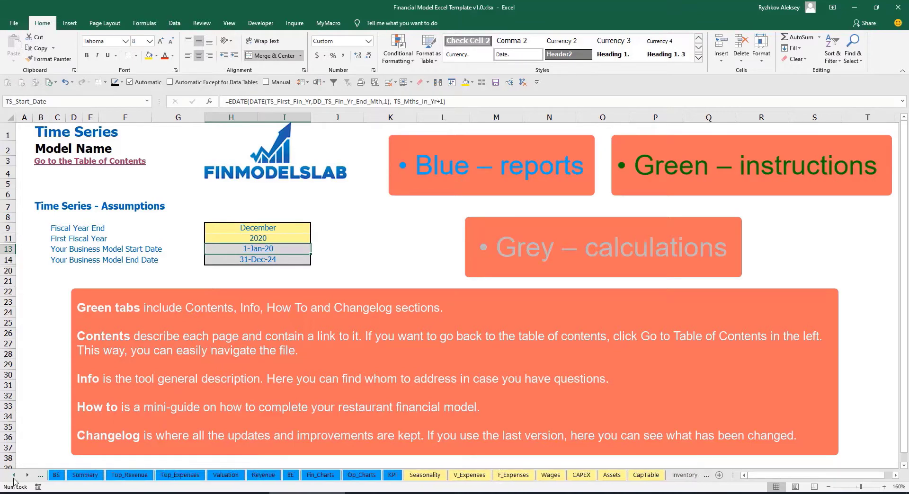
pyautogui.click(14, 478)
pyautogui.click(14, 479)
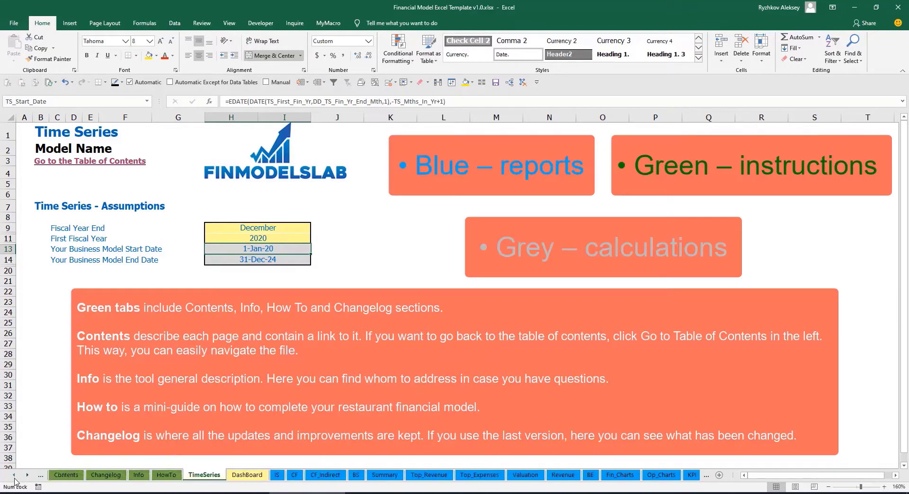
pyautogui.click(15, 478)
pyautogui.click(14, 478)
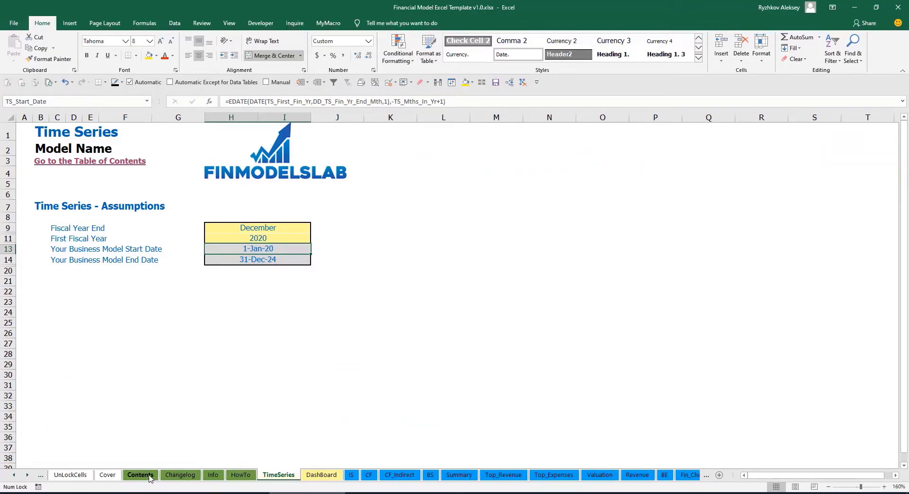
pyautogui.click(141, 476)
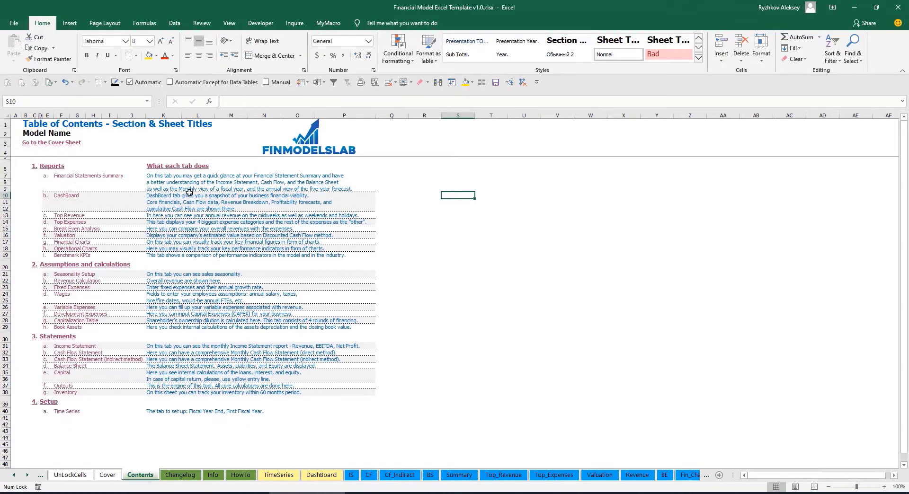
pyautogui.click(83, 179)
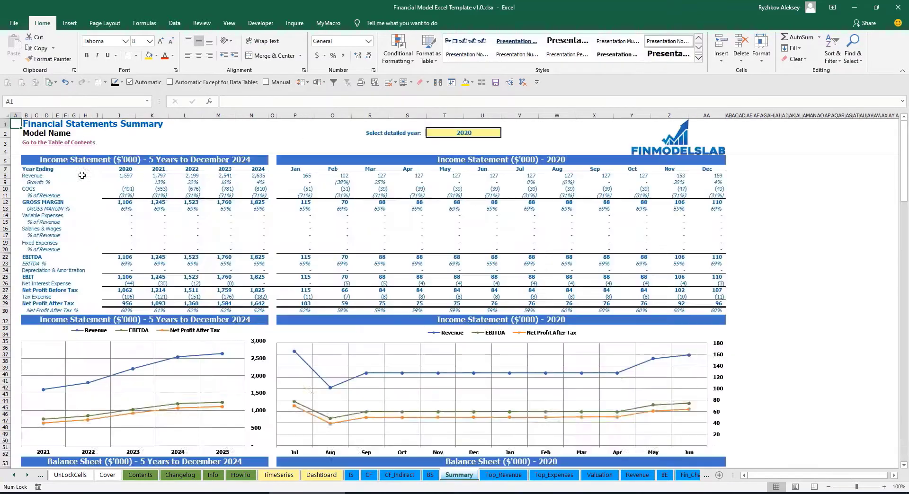
pyautogui.click(29, 144)
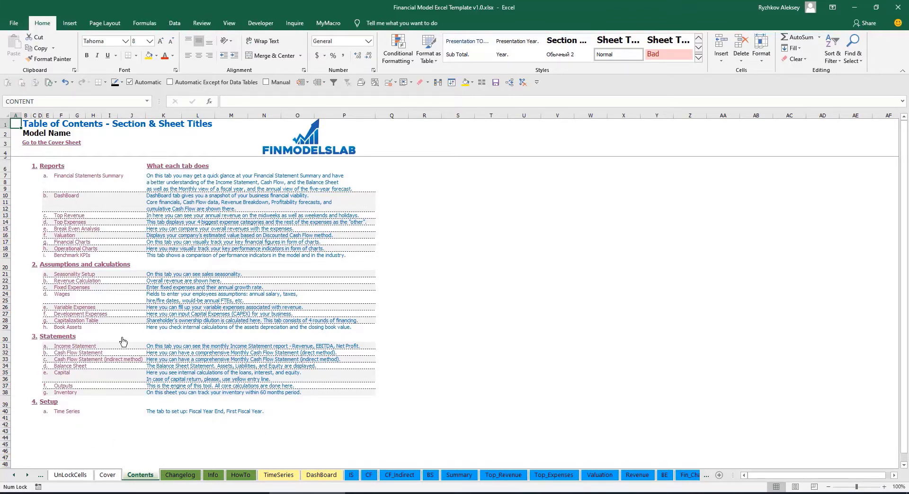
# Read the HowTo guide from the overall business model principles and Dashboard inputs through wages, the capitalization table and Book Assets.
pyautogui.click(241, 475)
pyautogui.scroll(20, 128, 323)
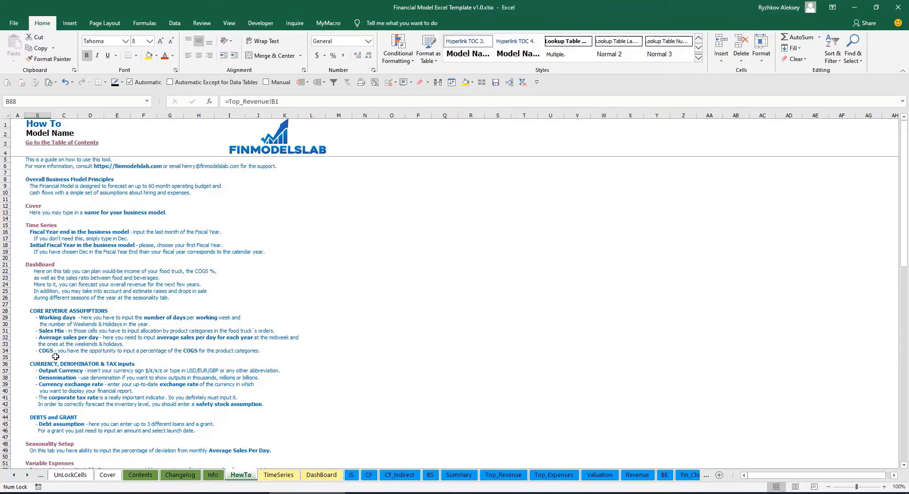
pyautogui.scroll(-3, 44, 317)
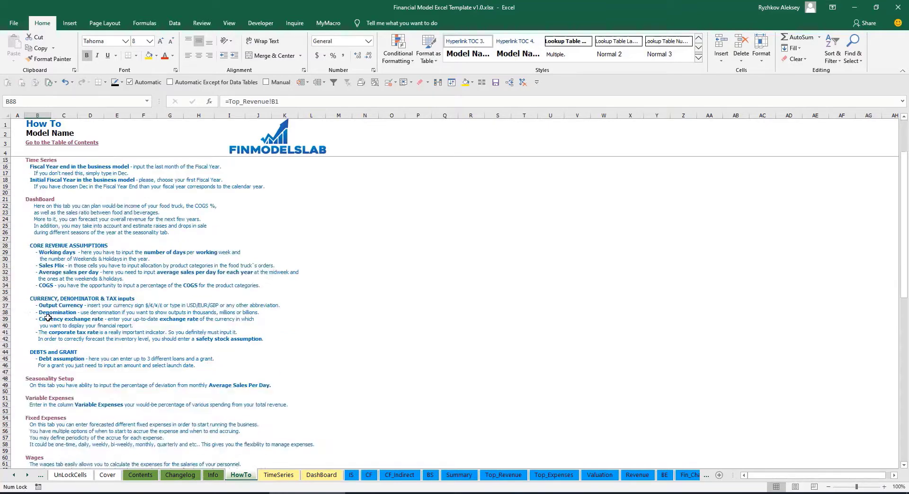
pyautogui.scroll(-3, 53, 353)
pyautogui.scroll(-3, 45, 375)
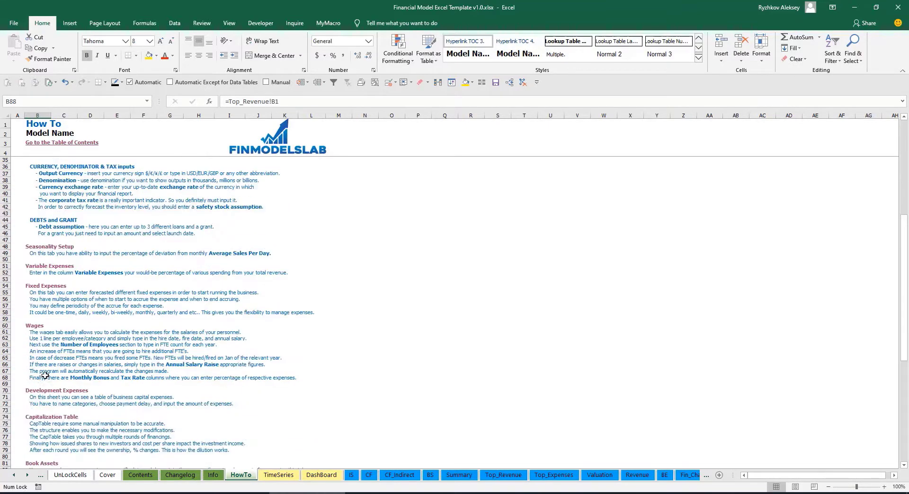
pyautogui.scroll(-3, 42, 377)
pyautogui.scroll(13, 48, 317)
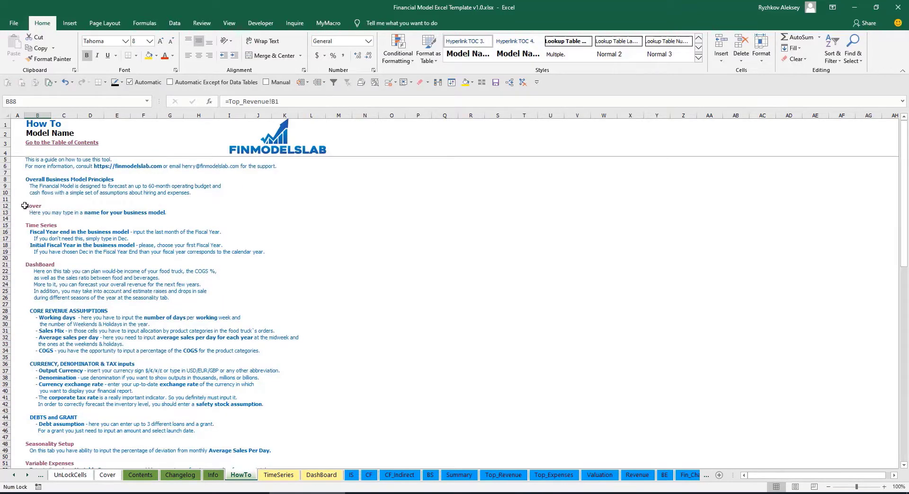
pyautogui.scroll(-10, 36, 277)
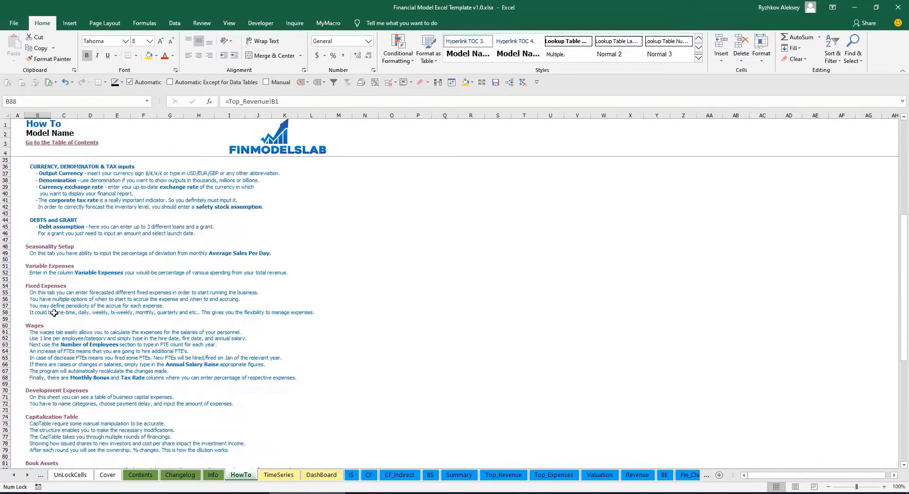
pyautogui.scroll(-3, 38, 321)
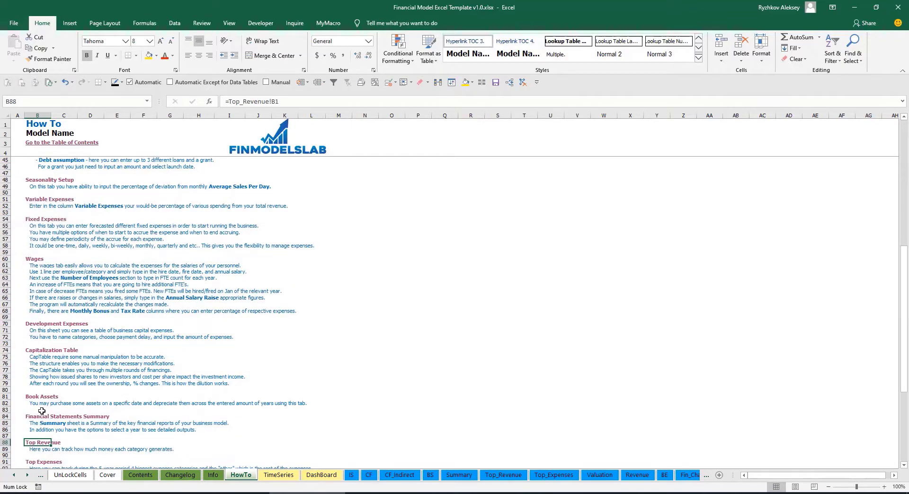
pyautogui.click(32, 399)
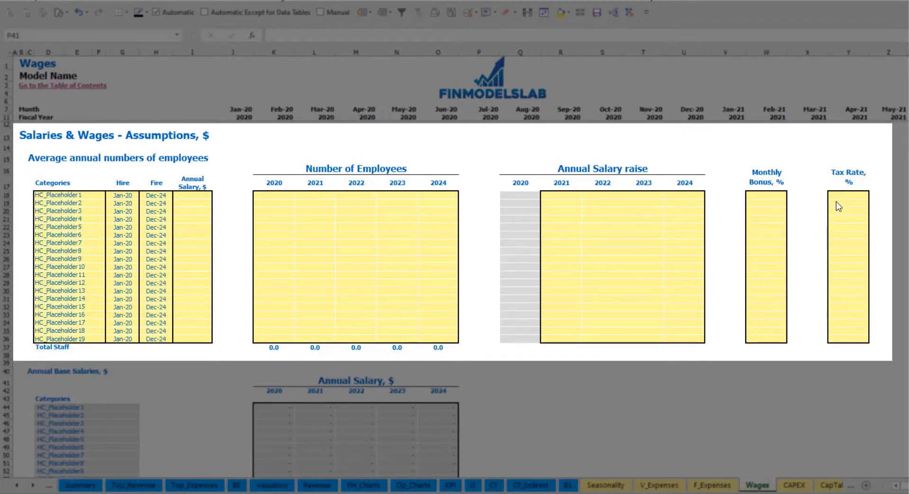
# On the Wages sheet, name the first staff category CFO and set its hire date to Mar-20, keeping the Dec-24 fire date.
pyautogui.click(92, 195)
pyautogui.write('CFO')
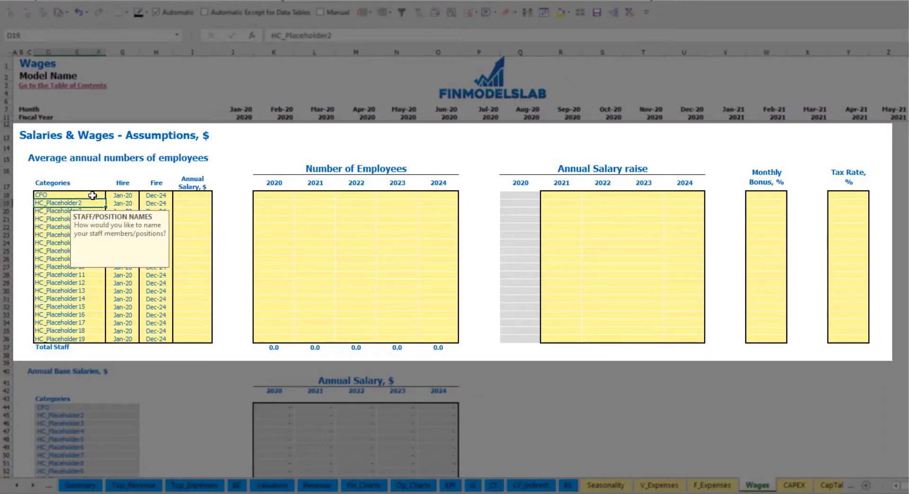
pyautogui.click(122, 195)
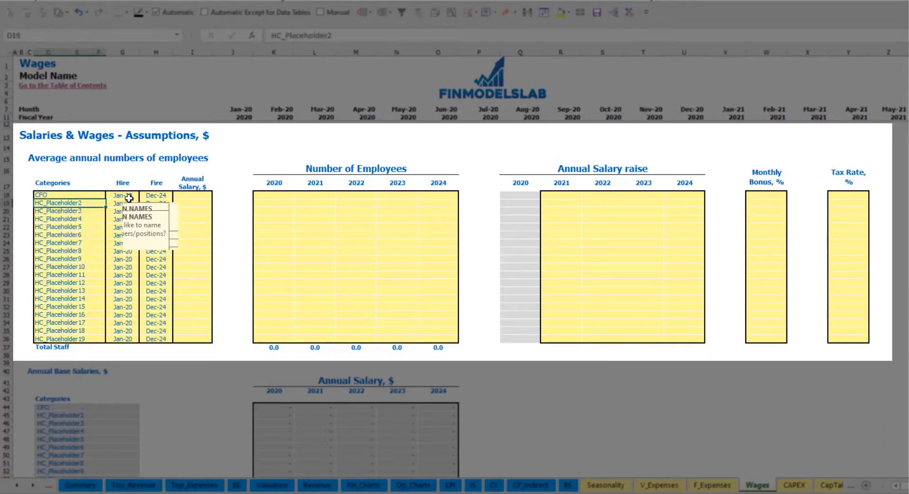
pyautogui.click(142, 195)
pyautogui.click(118, 218)
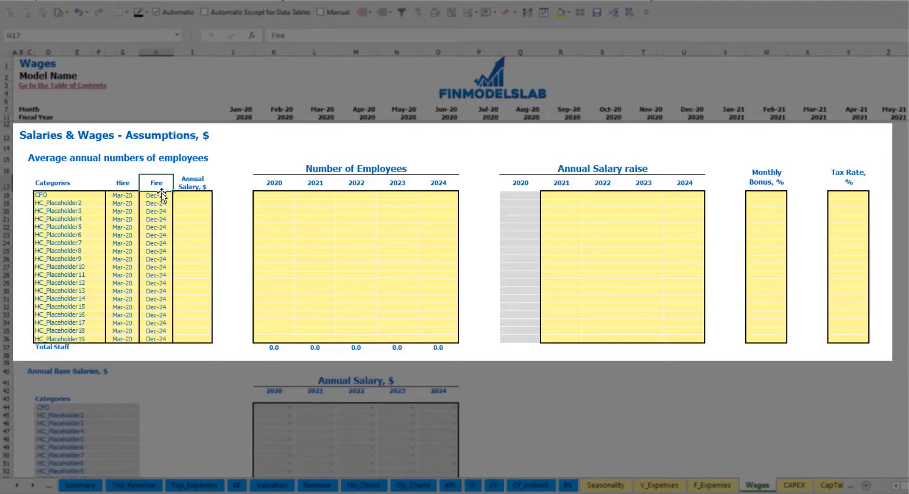
pyautogui.click(160, 195)
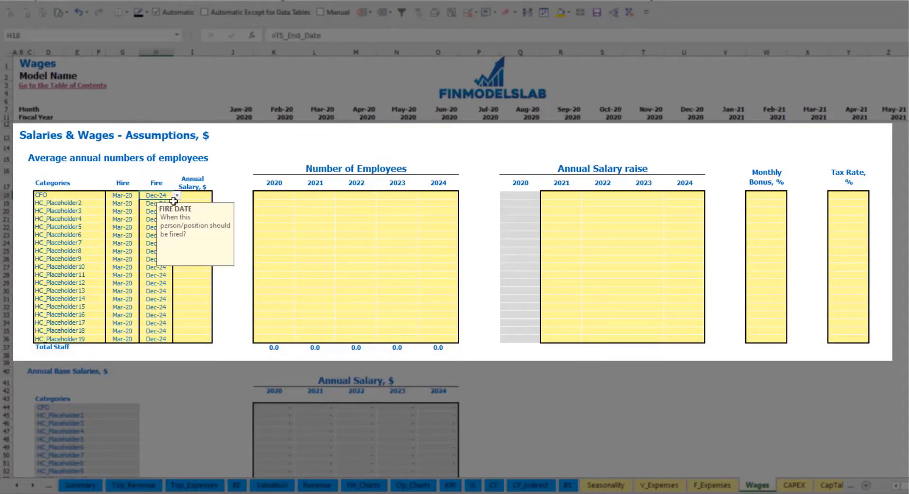
# Set the CFO's annual salary to 50,000 and the number of employees to 1 for each year from 2020 to 2024.
pyautogui.click(196, 196)
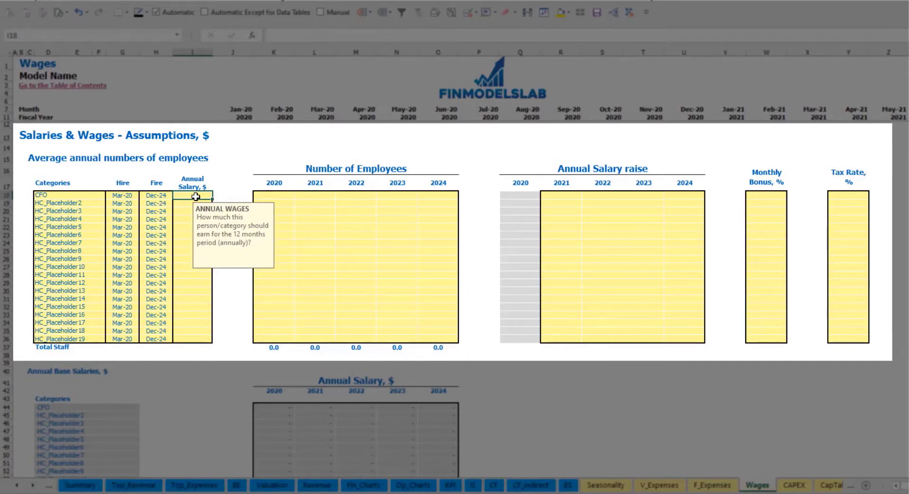
pyautogui.write('50,0')
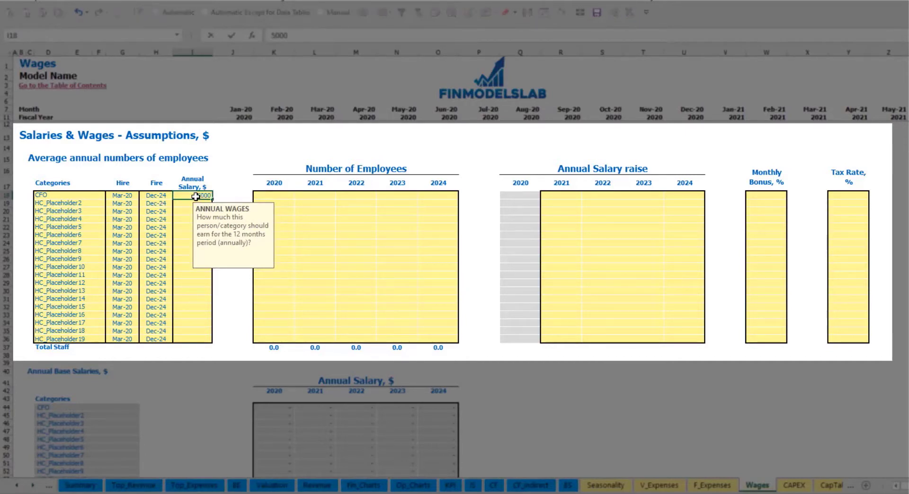
pyautogui.write('00')
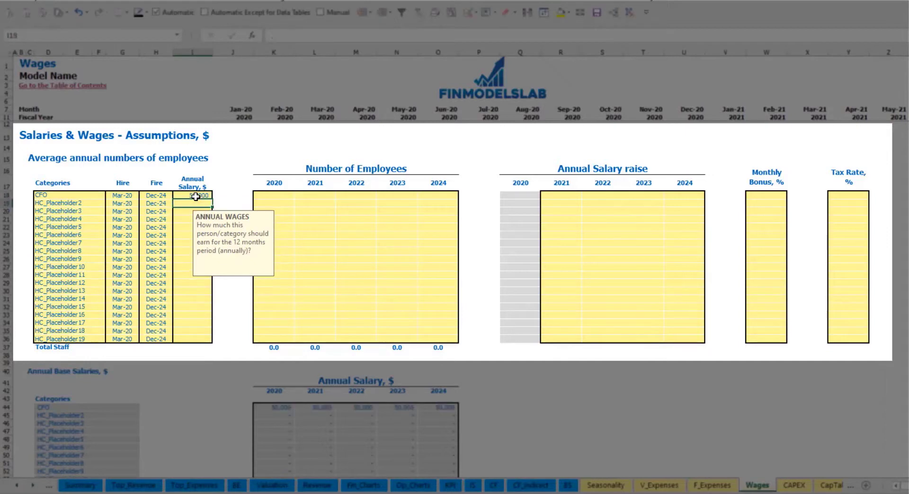
pyautogui.click(285, 197)
pyautogui.write('1\t1\t1\t1\t1')
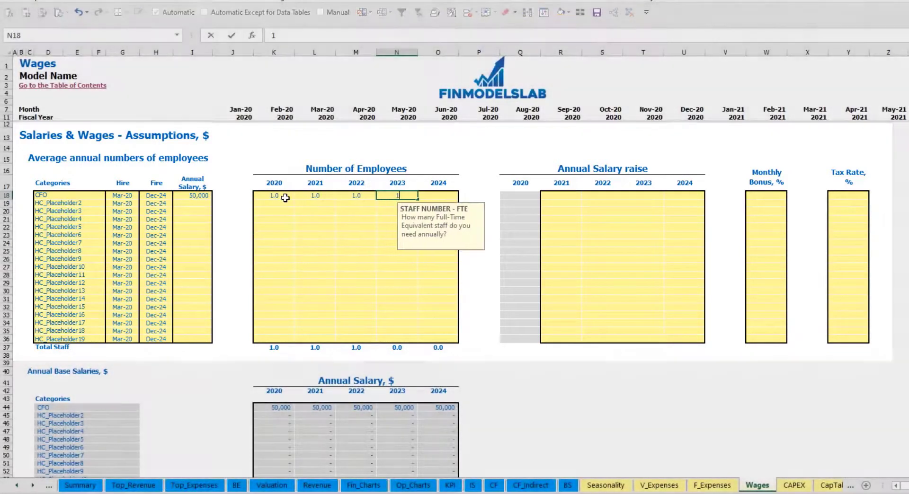
pyautogui.press('Tab')
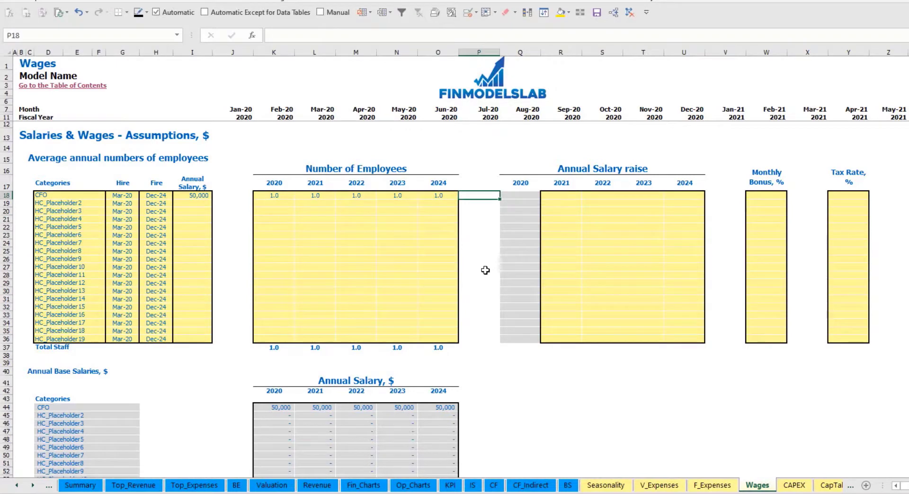
# Review the CFO row in the monthly Total Staff Numbers table from its first staffed month to the end of the forecast.
pyautogui.scroll(-3, 481, 272)
pyautogui.scroll(3, 478, 277)
pyautogui.scroll(-13, 391, 318)
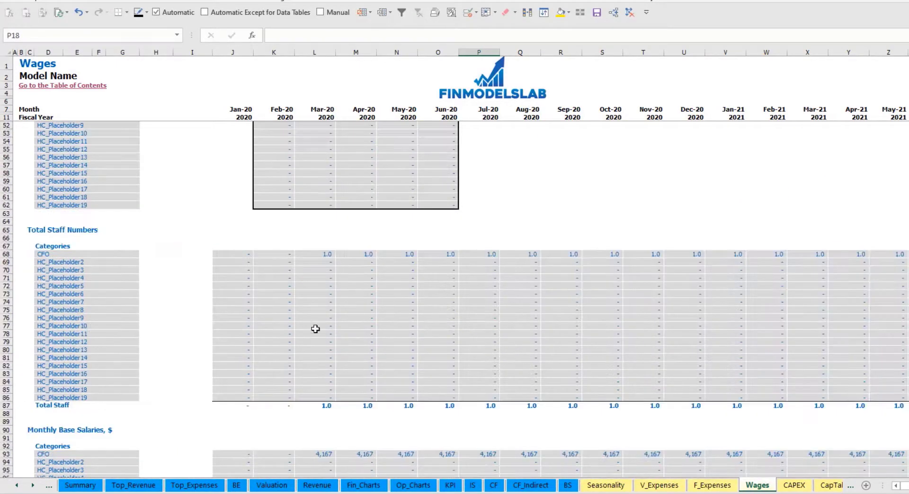
pyautogui.click(328, 254)
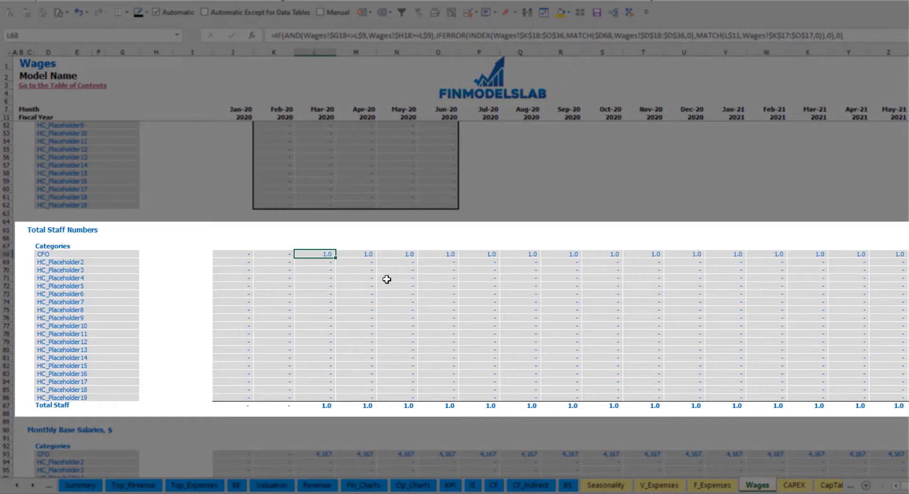
pyautogui.hotkey('ctrl', 'Right')
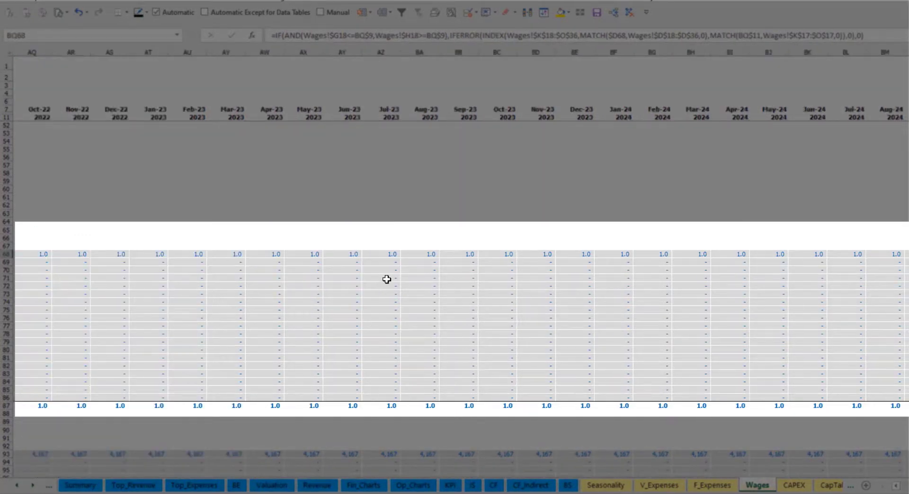
pyautogui.press('Home')
pyautogui.scroll(13, 402, 267)
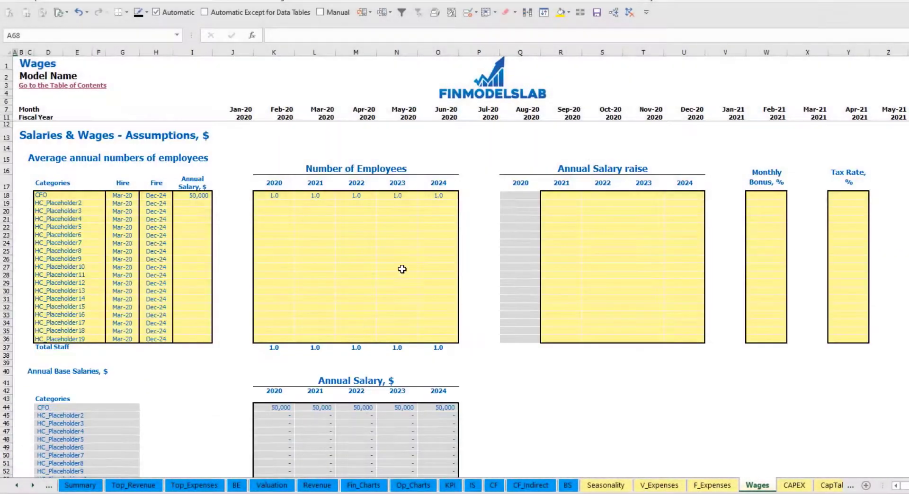
# Set the CFO's annual salary raise to 5% for 2021 and copy it across 2022 to 2024.
pyautogui.click(563, 196)
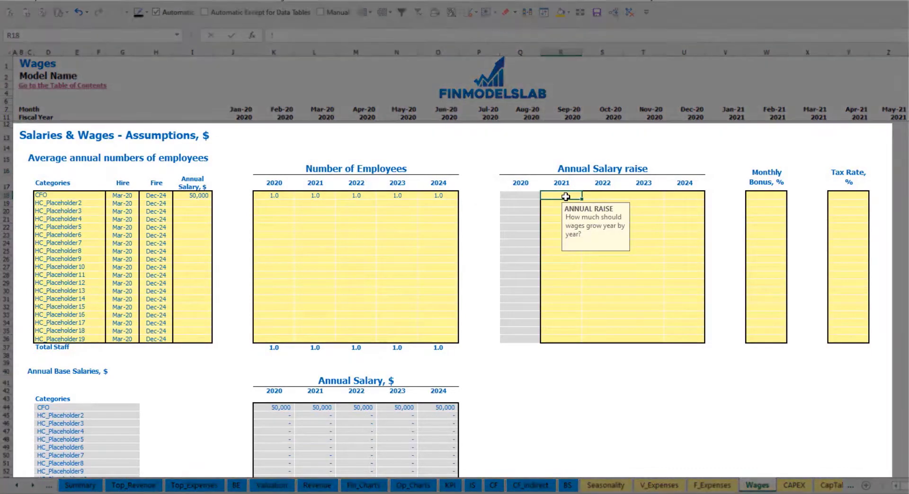
pyautogui.write('5%')
pyautogui.hotkey('ctrl', 'Return')
pyautogui.hotkey('ctrl', 'c')
pyautogui.press('Right')
pyautogui.hotkey('shift', 'Right')
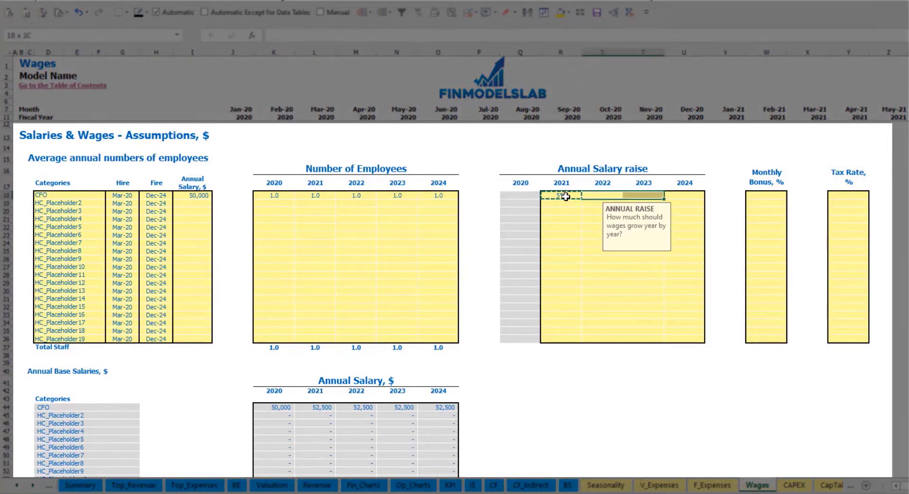
pyautogui.hotkey('shift', 'Right')
pyautogui.hotkey('ctrl', 'v')
pyautogui.click(501, 379)
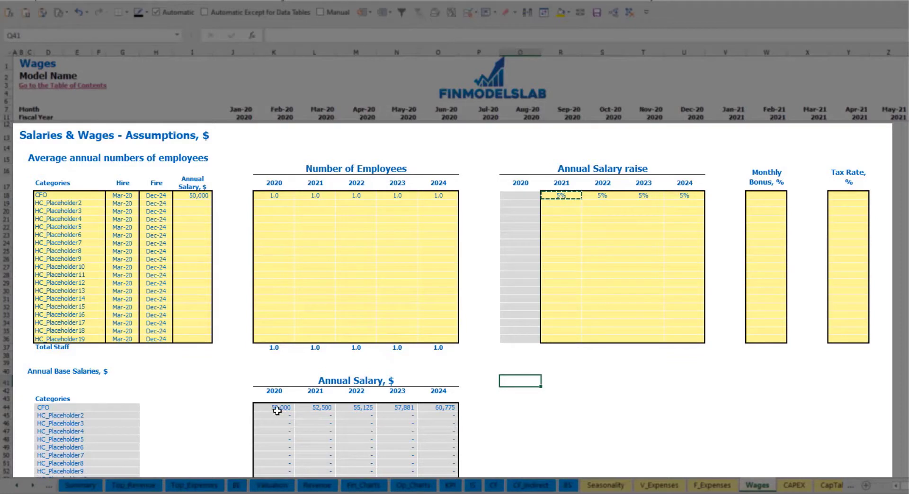
# Compare the CFO's base salaries for 2020 to 2024 with the annual salary and yearly raise inputs, checking the 2021 formula.
pyautogui.moveTo(278, 408); pyautogui.dragTo(435, 407)
pyautogui.click(325, 418)
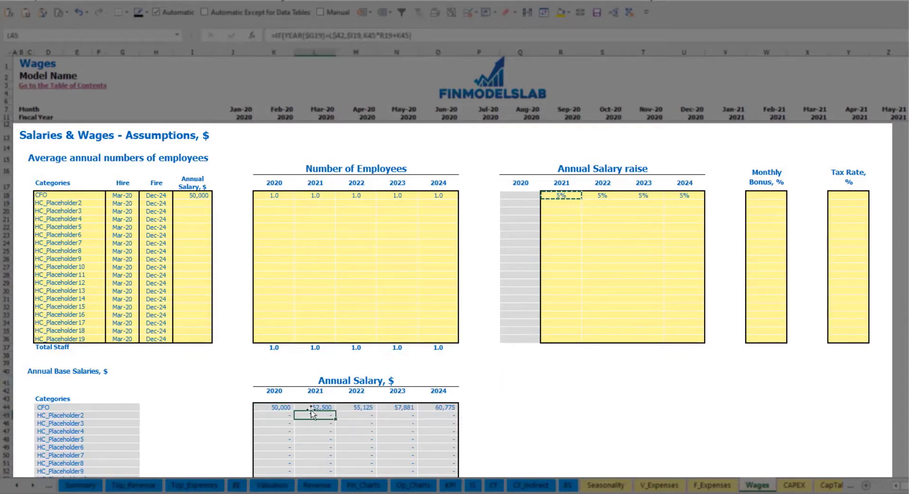
pyautogui.click(199, 196)
pyautogui.moveTo(571, 195); pyautogui.dragTo(669, 199)
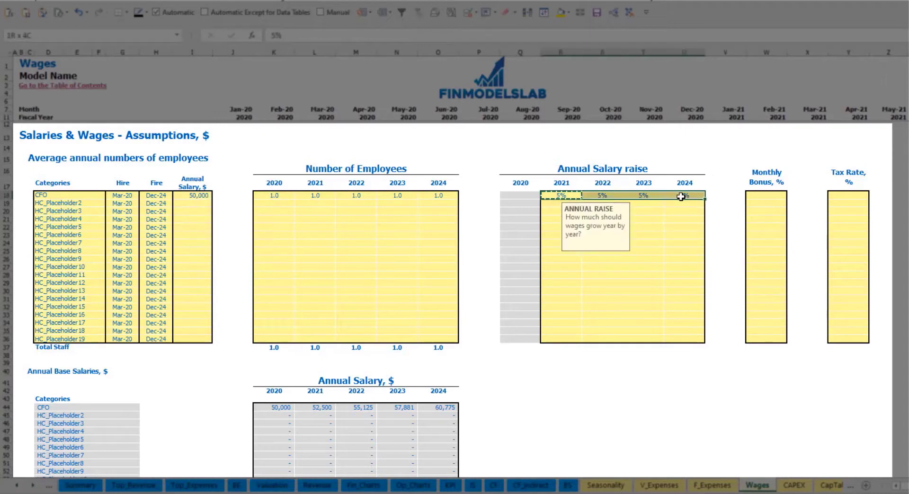
pyautogui.click(320, 402)
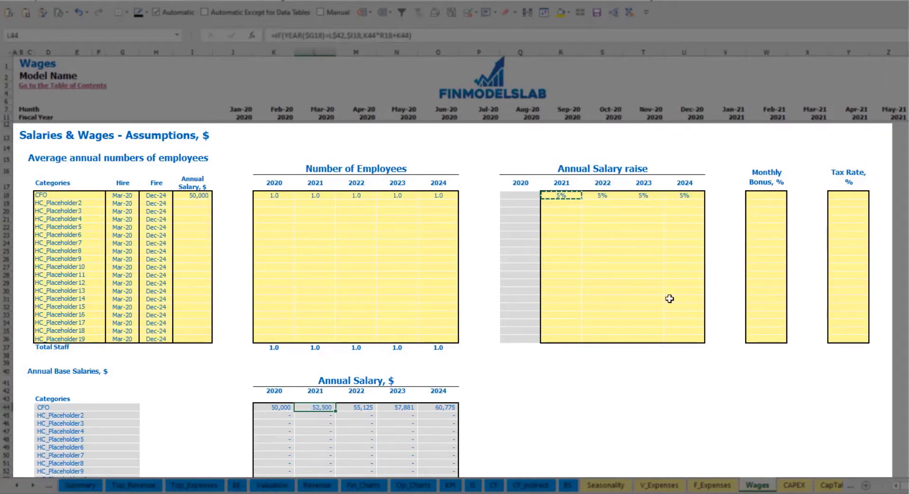
# Set the CFO's monthly bonus to 10% and tax rate to 5%.
pyautogui.click(769, 195)
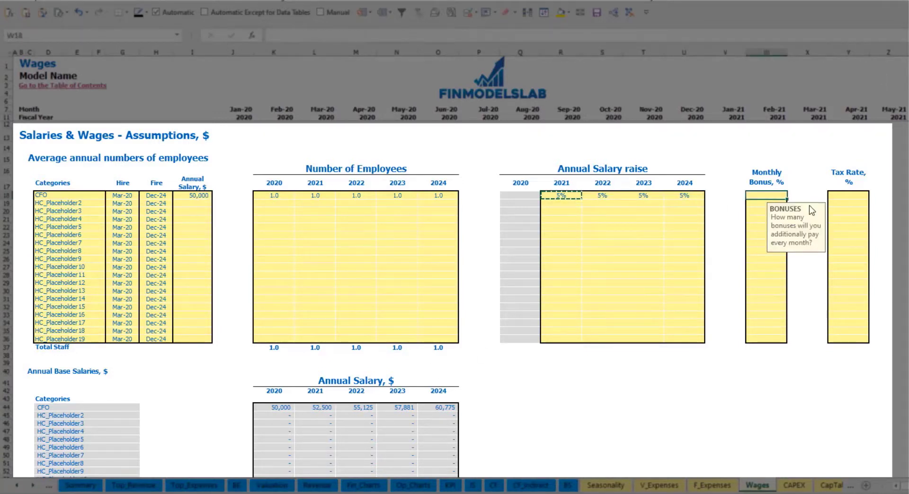
pyautogui.write('10')
pyautogui.press('Return')
pyautogui.click(856, 194)
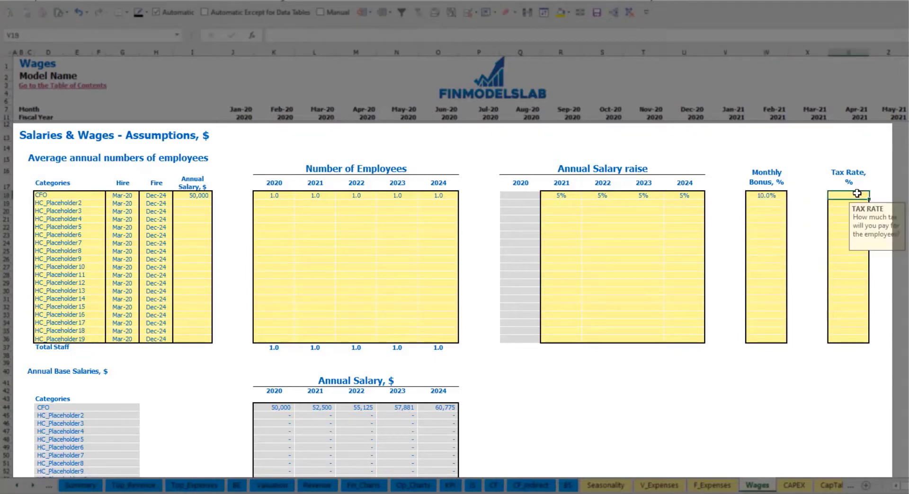
pyautogui.press('Return')
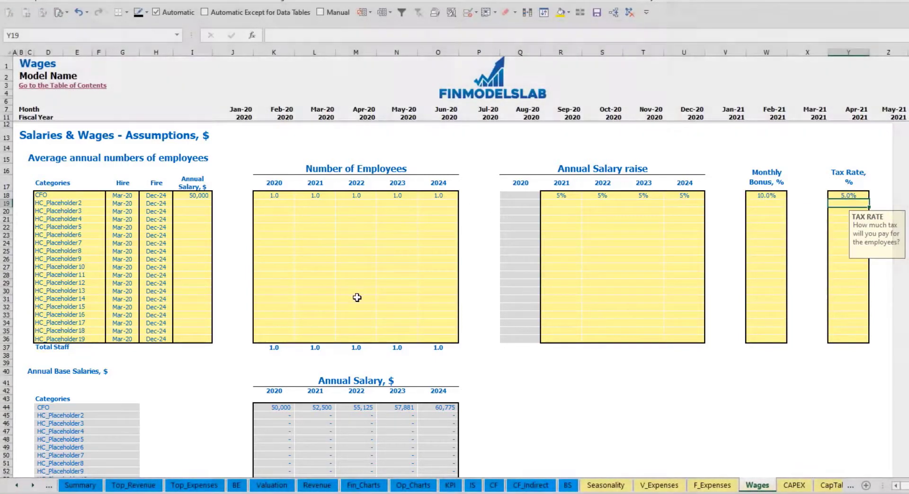
# Review the CFO rows in the Monthly Base Salaries, Monthly Bonus and Monthly Base Taxes tables, checking the Mar-20 salary and bonus formulas.
pyautogui.scroll(-10, 357, 298)
pyautogui.scroll(-10, 357, 300)
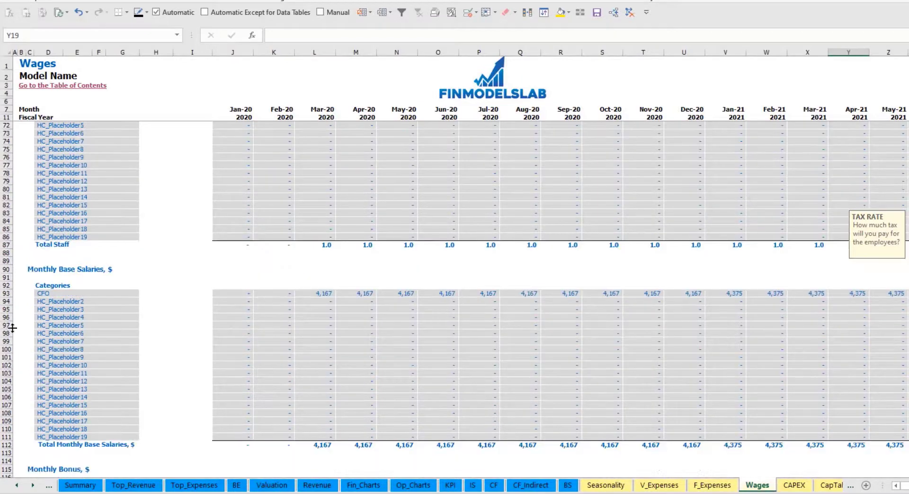
pyautogui.click(6, 294)
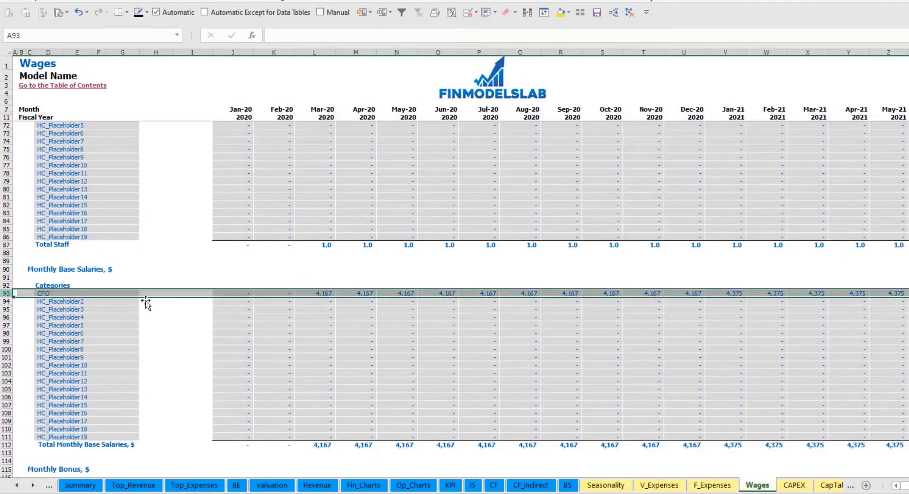
pyautogui.click(326, 293)
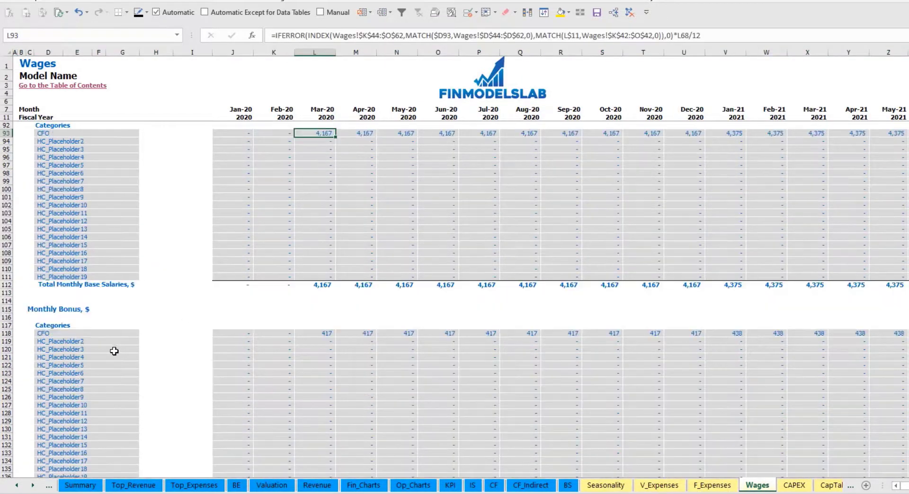
pyautogui.scroll(-7, 175, 345)
pyautogui.click(6, 333)
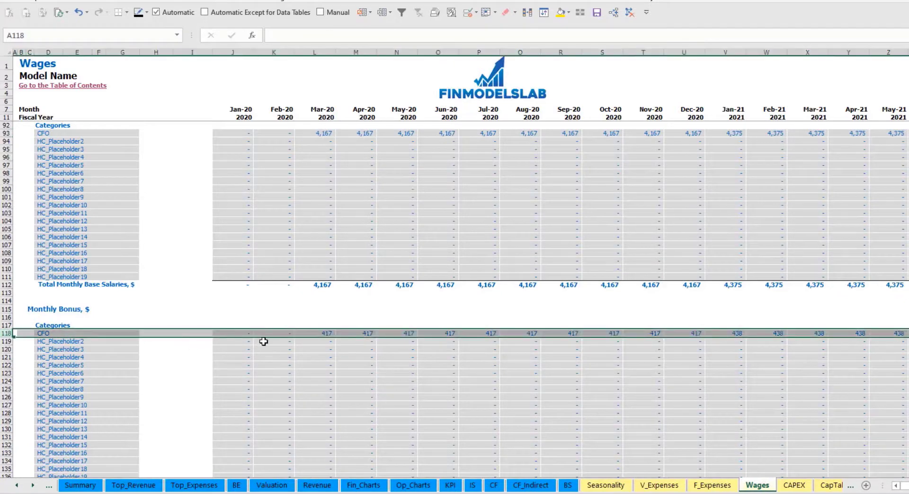
pyautogui.click(327, 333)
pyautogui.scroll(-7, 41, 348)
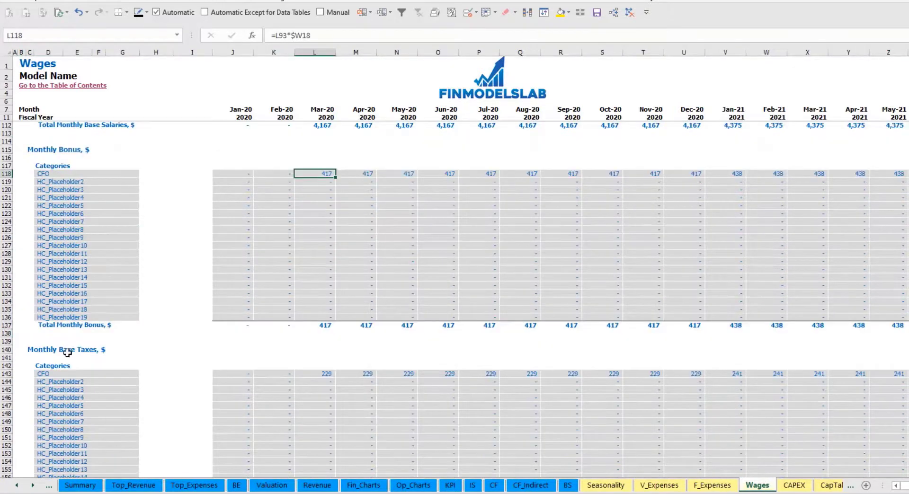
pyautogui.click(6, 374)
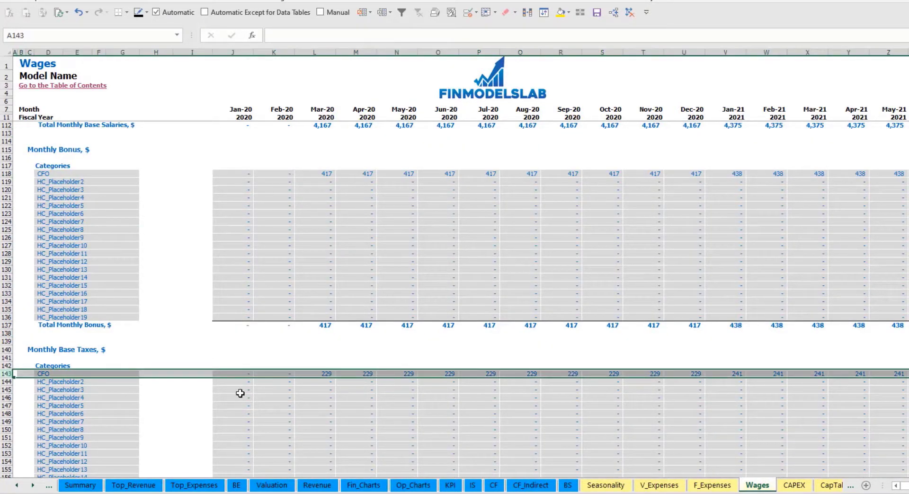
# Rename the HC_Placeholder2 staff category as Admin HC and set its hire date to Apr-20.
pyautogui.scroll(20, 379, 360)
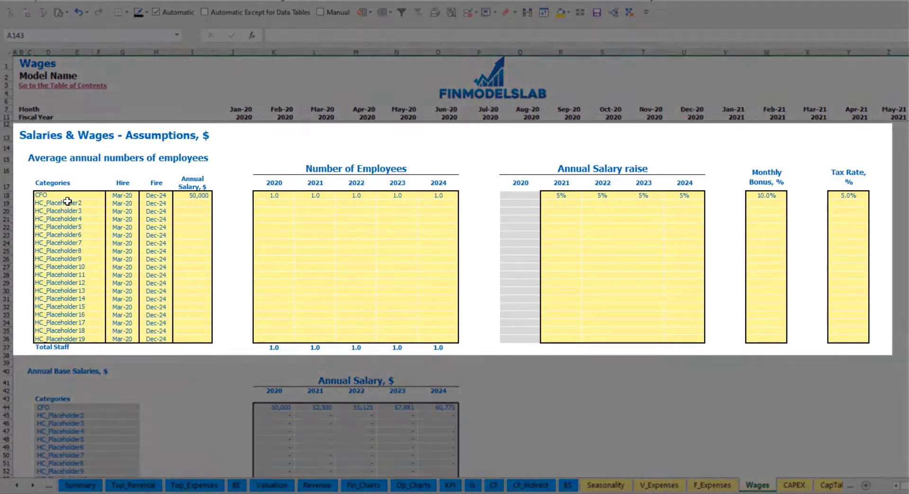
pyautogui.click(66, 202)
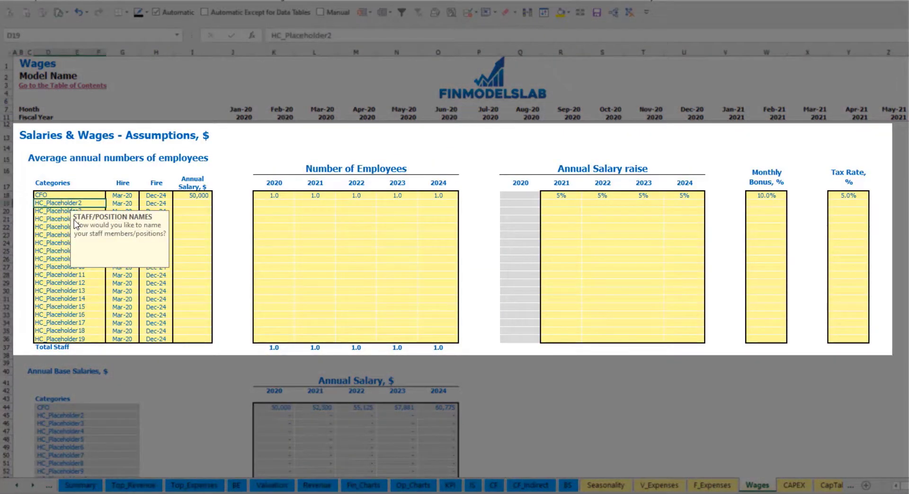
pyautogui.write('Admin HC')
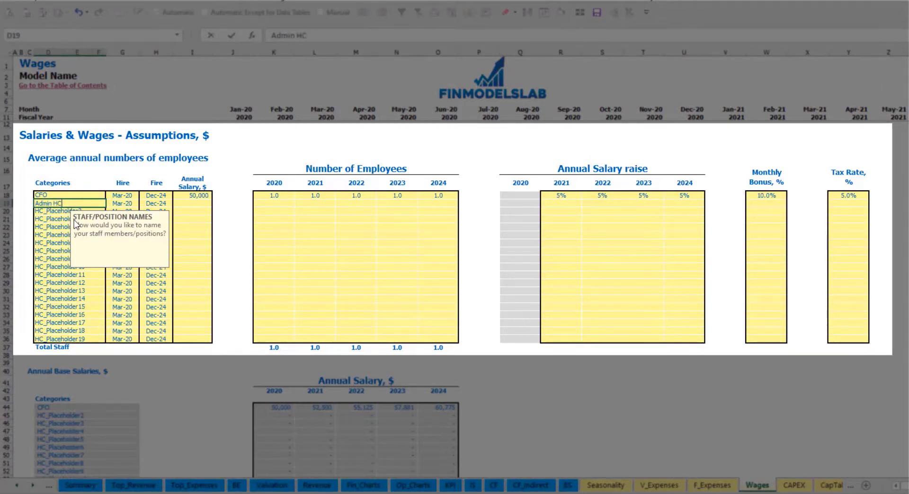
pyautogui.press('Return')
pyautogui.click(122, 203)
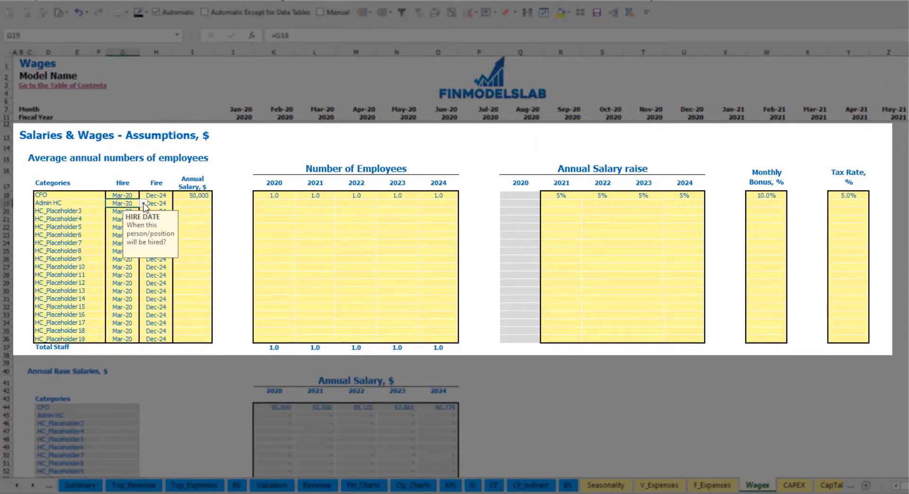
pyautogui.click(143, 203)
pyautogui.click(119, 218)
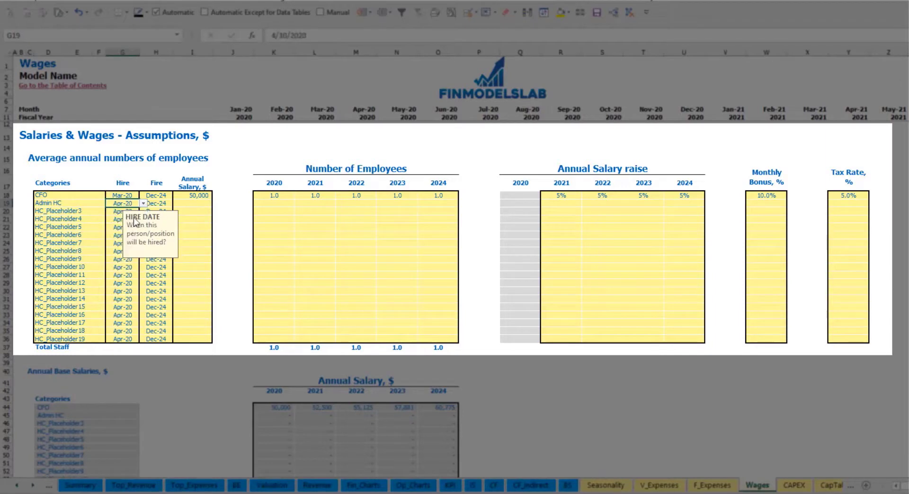
pyautogui.click(164, 204)
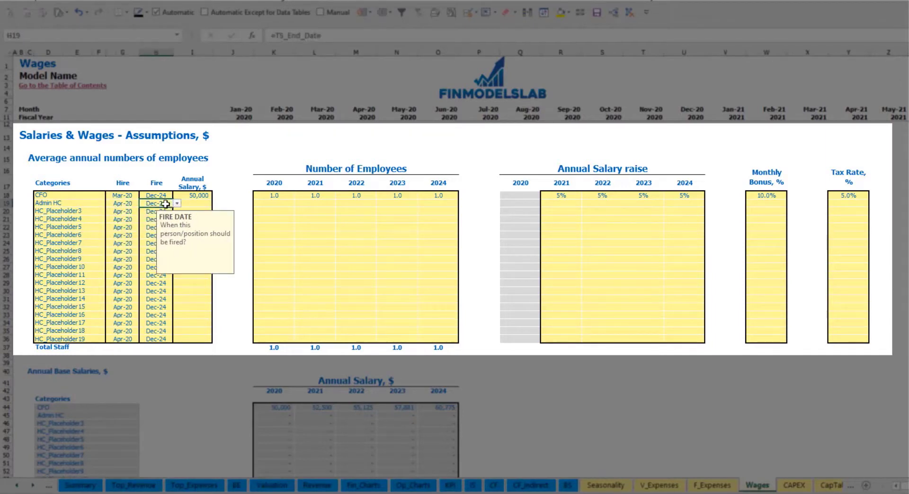
# Set Admin HC's annual salary to 30,000 and its number of employees to 2, 4, 6, 8 and 10 for 2020 to 2024.
pyautogui.click(190, 202)
pyautogui.write('30000')
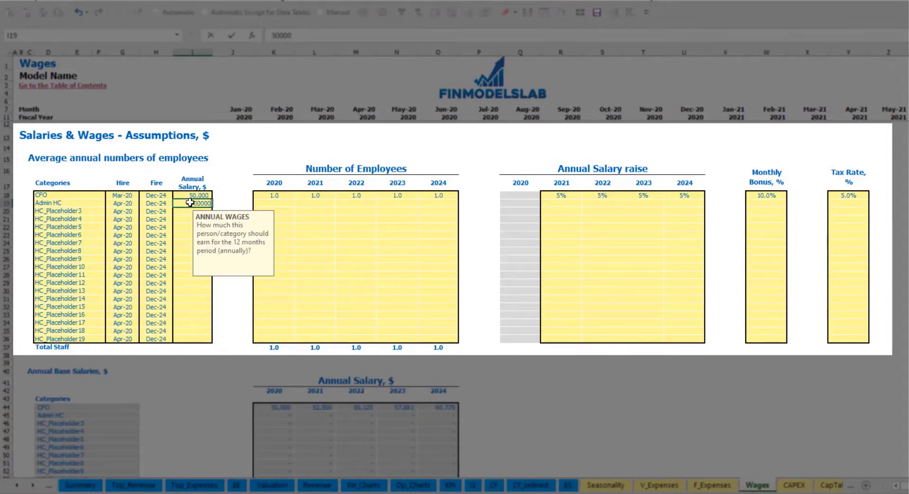
pyautogui.press('Return')
pyautogui.click(281, 203)
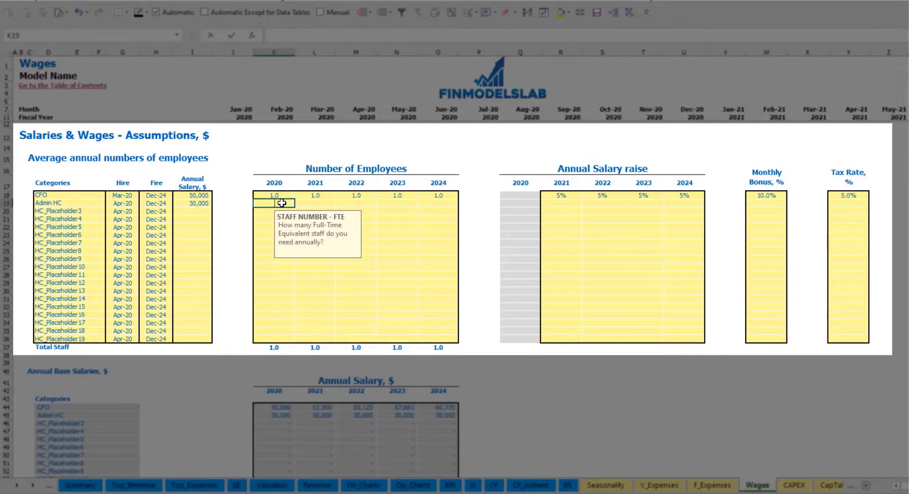
pyautogui.write('2')
pyautogui.press('Tab')
pyautogui.write('4')
pyautogui.press('Tab')
pyautogui.write('6')
pyautogui.press('Tab')
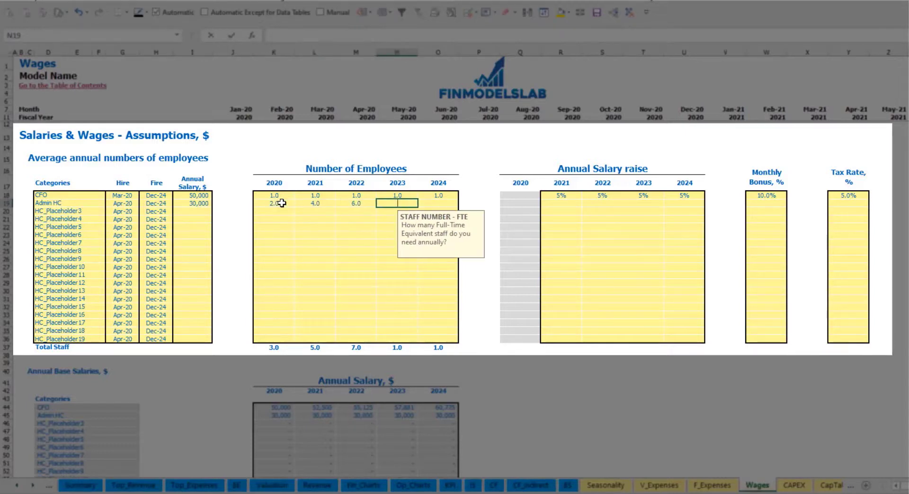
pyautogui.write('8')
pyautogui.press('Tab')
pyautogui.press('Tab')
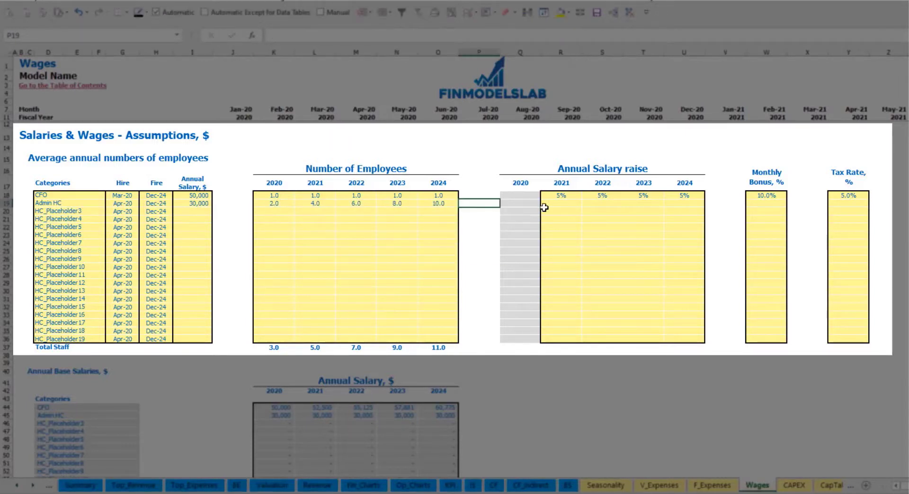
# Set Admin HC's annual salary raise to 3% for 2021 and copy it across 2022 to 2024.
pyautogui.click(558, 203)
pyautogui.write('3')
pyautogui.hotkey('ctrl', 'Return')
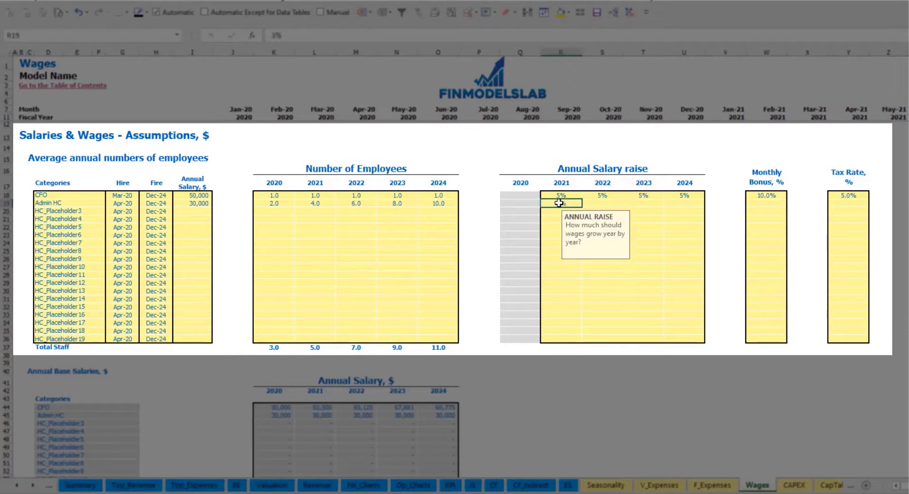
pyautogui.hotkey('ctrl', 'c')
pyautogui.press('Right')
pyautogui.hotkey('shift', 'Right')
pyautogui.hotkey('shift', 'Right')
pyautogui.hotkey('ctrl', 'v')
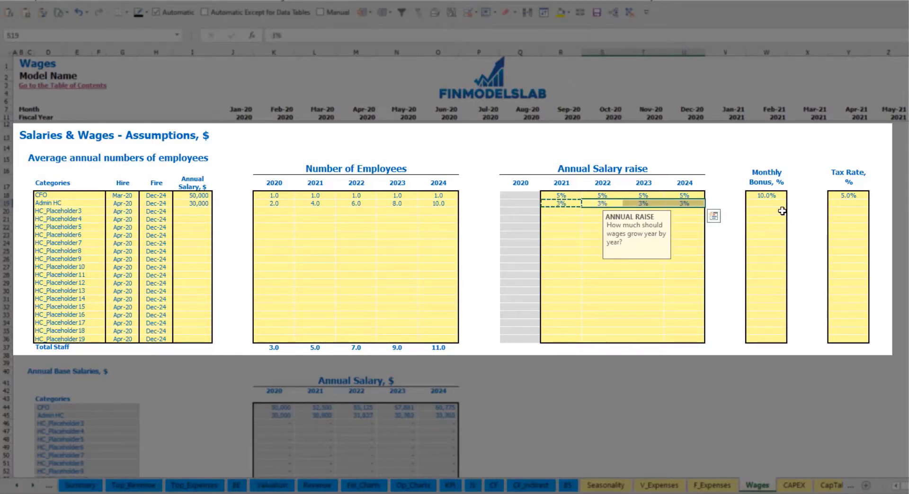
# Set both the monthly bonus and the tax rate for Admin HC to 5%.
pyautogui.click(779, 206)
pyautogui.write('5')
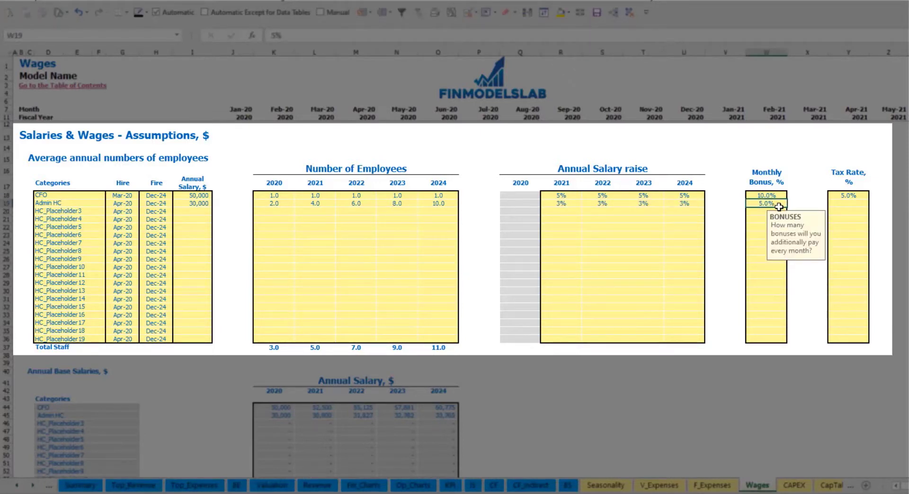
pyautogui.press('Tab')
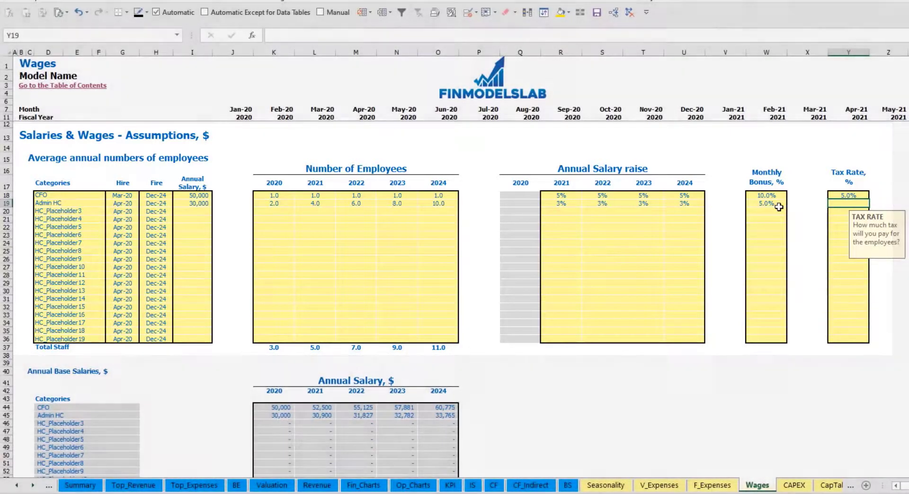
pyautogui.write('5')
pyautogui.hotkey('ctrl', 'Return')
pyautogui.press('Return')
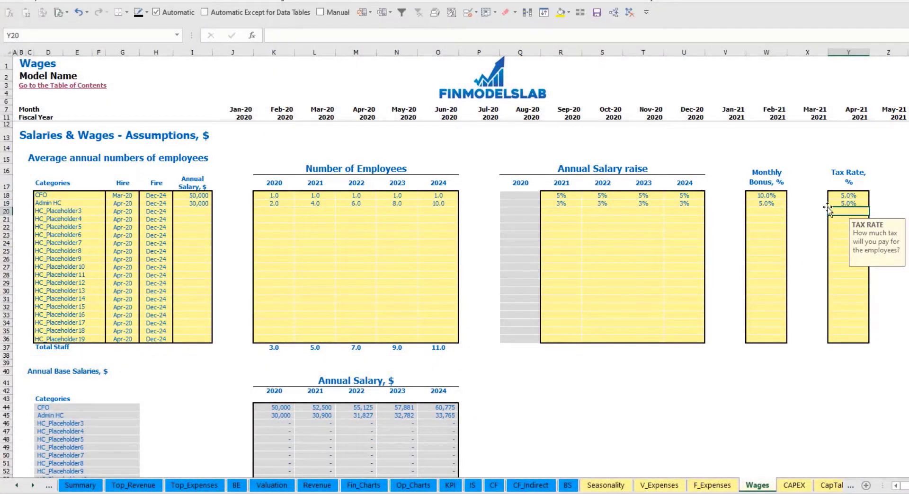
# Review the Admin HC row in the monthly Total Staff Numbers table from Apr-20 through the following forecast years.
pyautogui.scroll(-7, 347, 298)
pyautogui.scroll(-7, 347, 298)
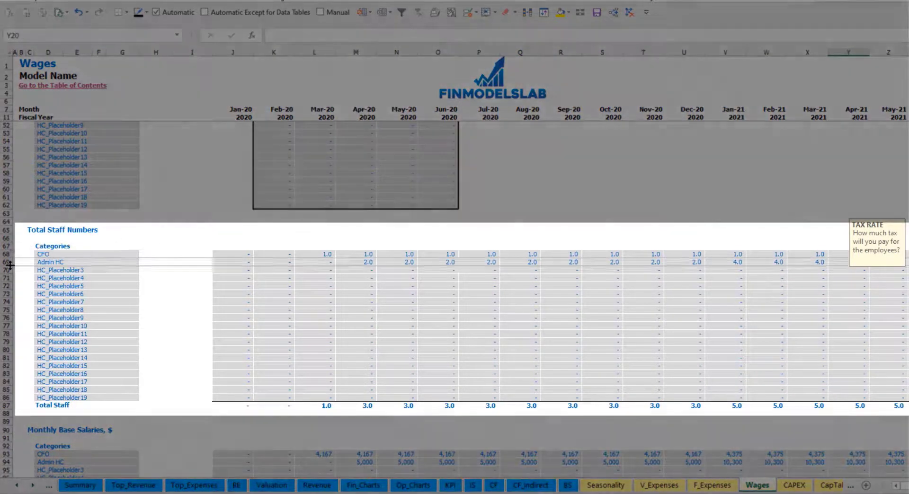
pyautogui.click(7, 263)
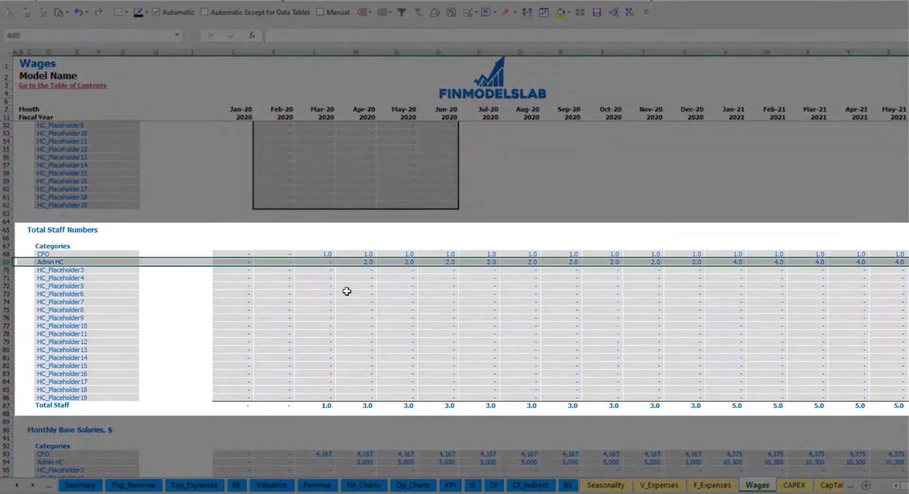
pyautogui.click(364, 262)
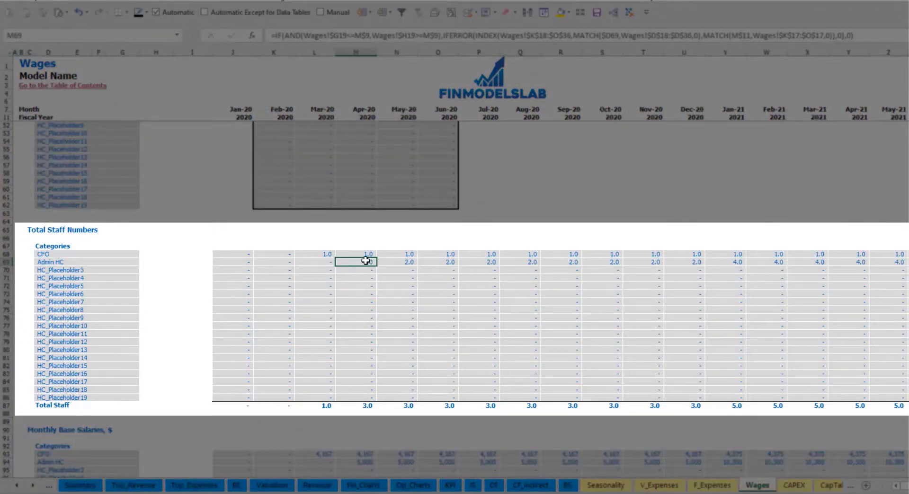
pyautogui.moveTo(366, 261); pyautogui.dragTo(696, 261)
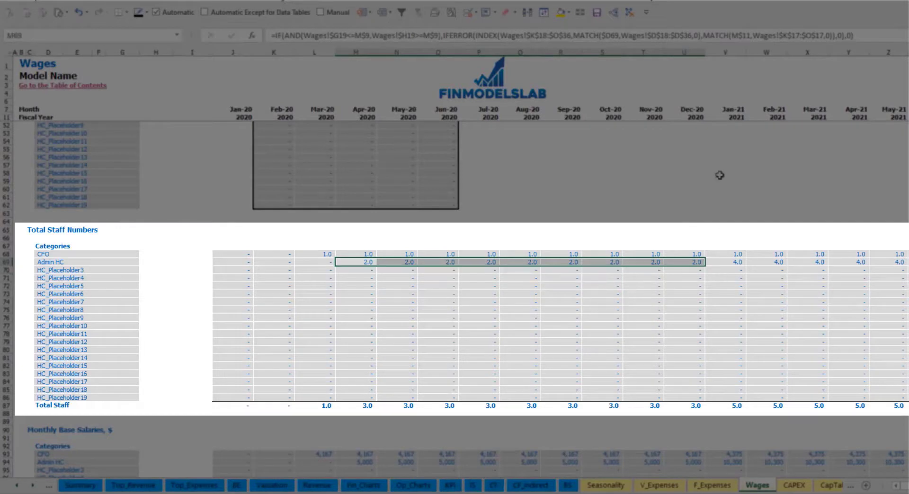
pyautogui.click(740, 261)
pyautogui.moveTo(740, 260); pyautogui.dragTo(890, 262)
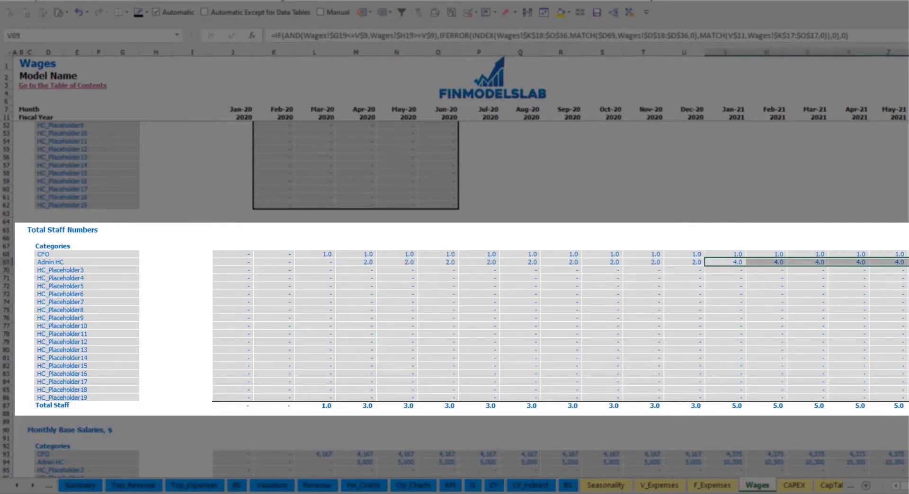
pyautogui.hscroll(10, 460, 326)
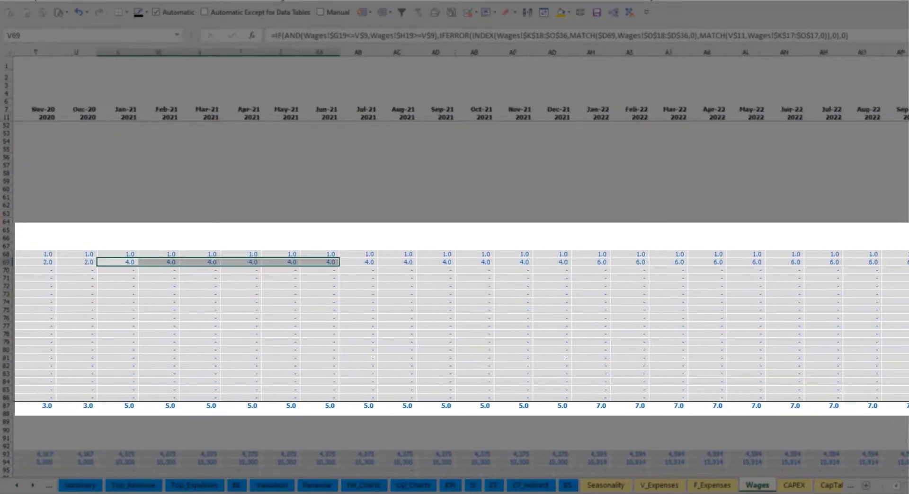
pyautogui.hscroll(1, 461, 326)
pyautogui.click(831, 262)
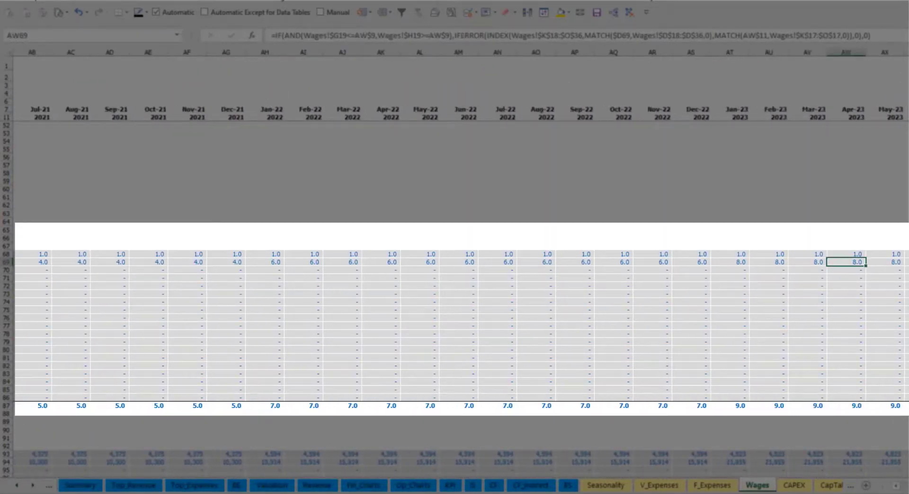
pyautogui.hscroll(9, 460, 327)
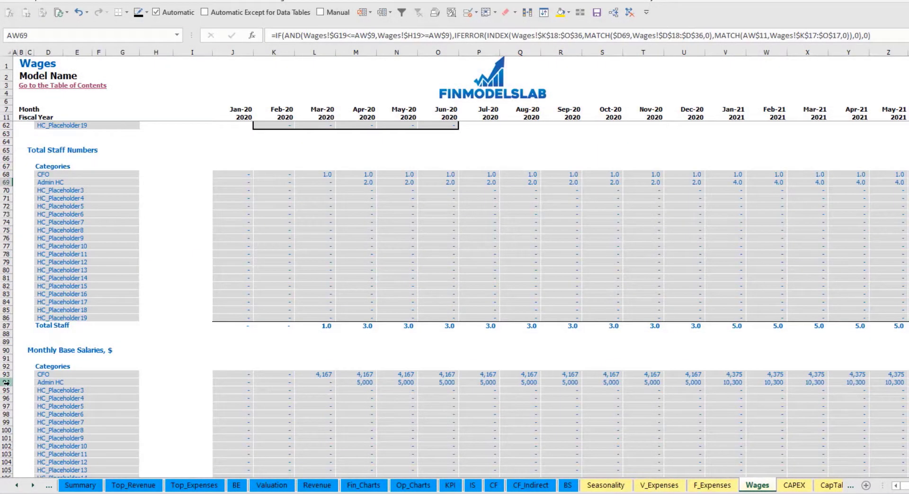
# Compare Admin HC's monthly base salaries with its staff numbers for Apr-20 and May-21.
pyautogui.click(7, 382)
pyautogui.click(360, 384)
pyautogui.click(363, 182)
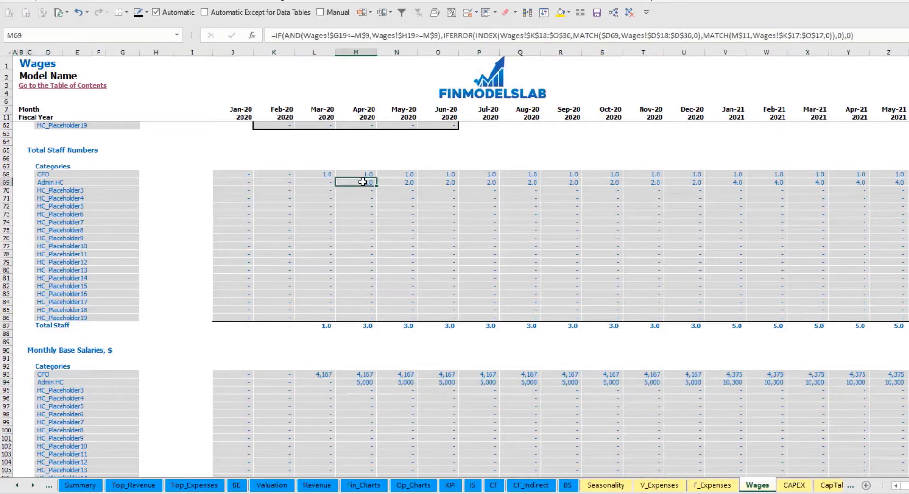
pyautogui.click(890, 183)
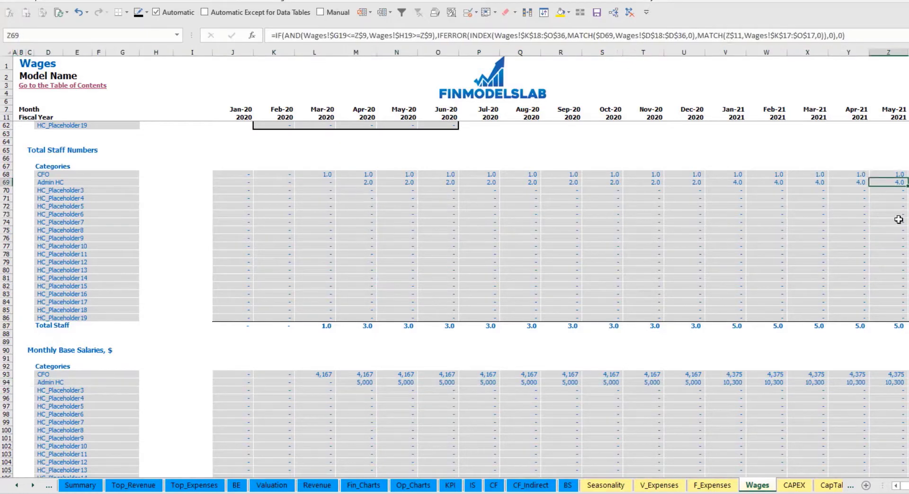
pyautogui.click(895, 383)
pyautogui.scroll(-10, 418, 397)
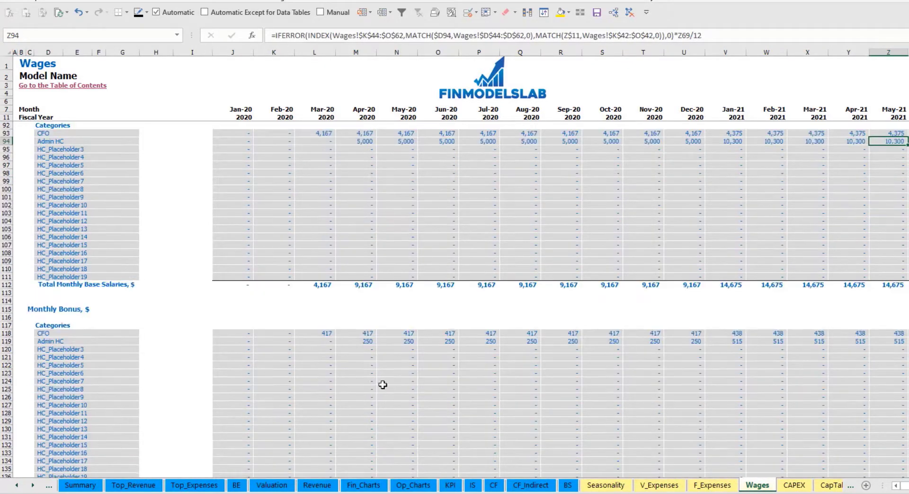
# Review the monthly bonus and base tax schedules for wages, and the expanded Salary and Wages breakdown in the income statement.
pyautogui.scroll(-10, 559, 347)
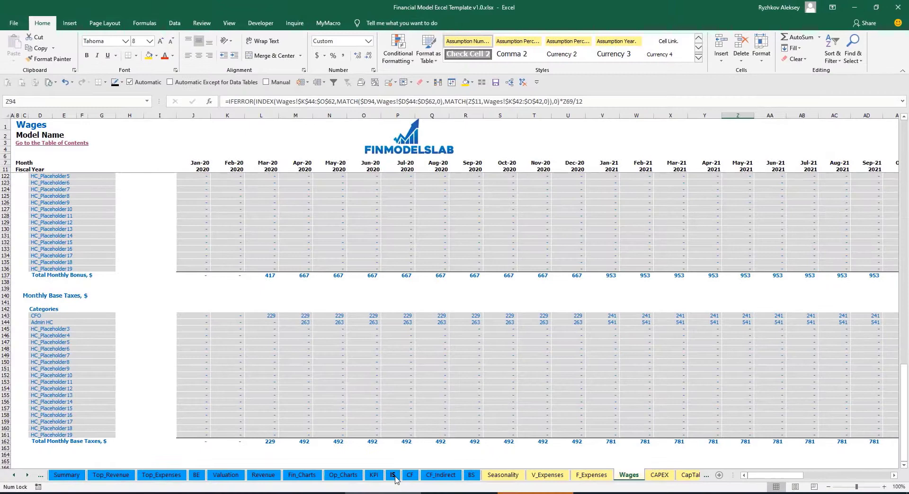
pyautogui.click(393, 475)
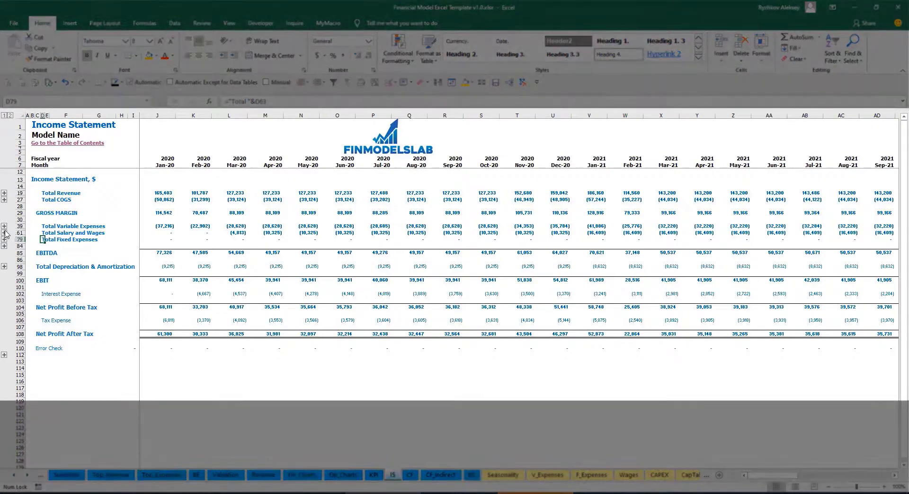
pyautogui.click(4, 233)
pyautogui.click(151, 246)
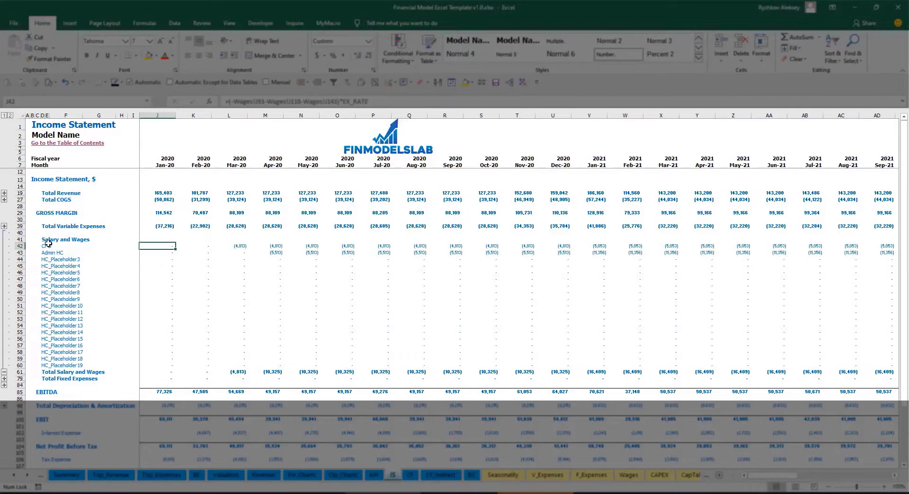
pyautogui.moveTo(47, 243); pyautogui.dragTo(47, 366)
pyautogui.click(81, 252)
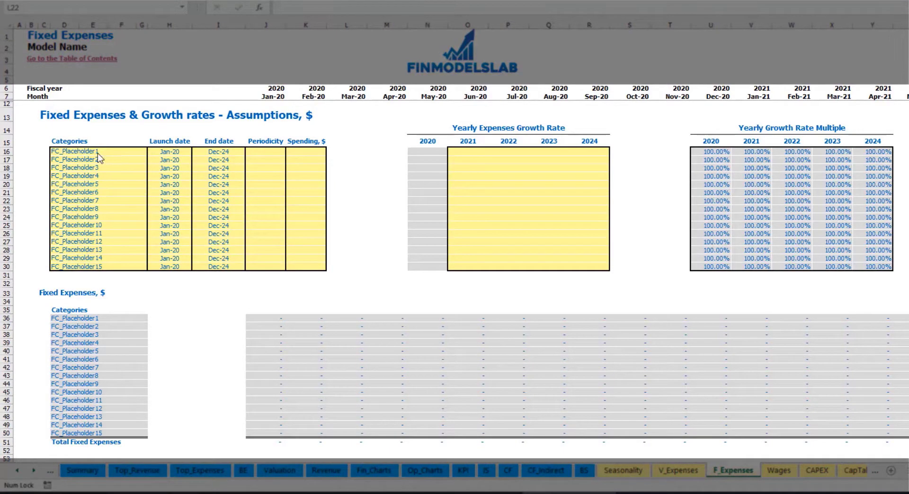
# Name the first fixed expense category Utilities and set its launch date to Mar-20.
pyautogui.click(100, 151)
pyautogui.write('Utilities')
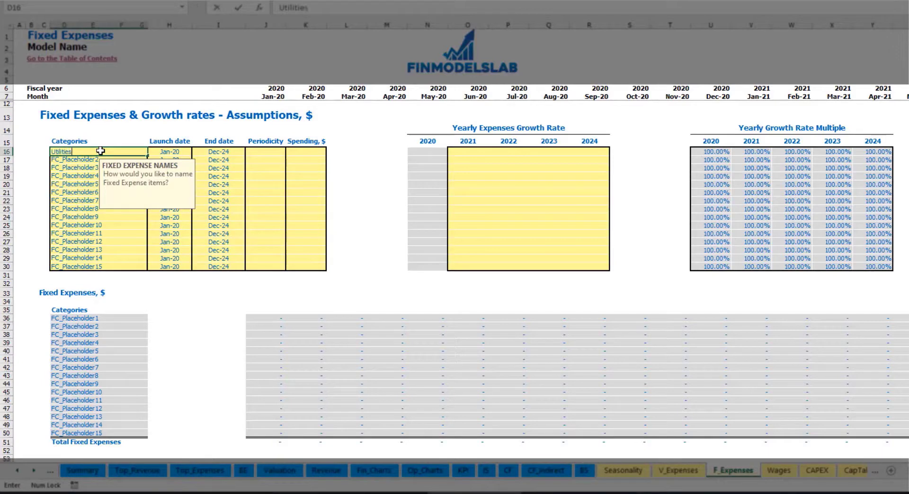
pyautogui.press('Return')
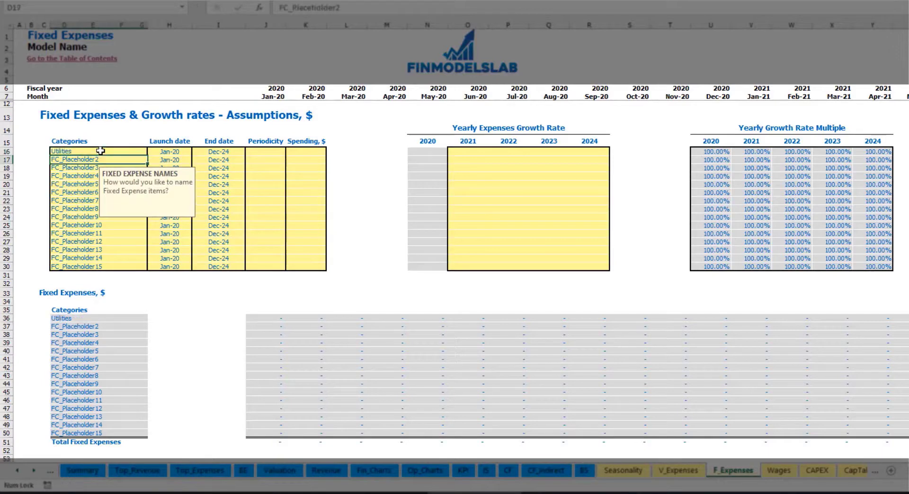
pyautogui.click(175, 152)
pyautogui.click(196, 151)
pyautogui.click(168, 175)
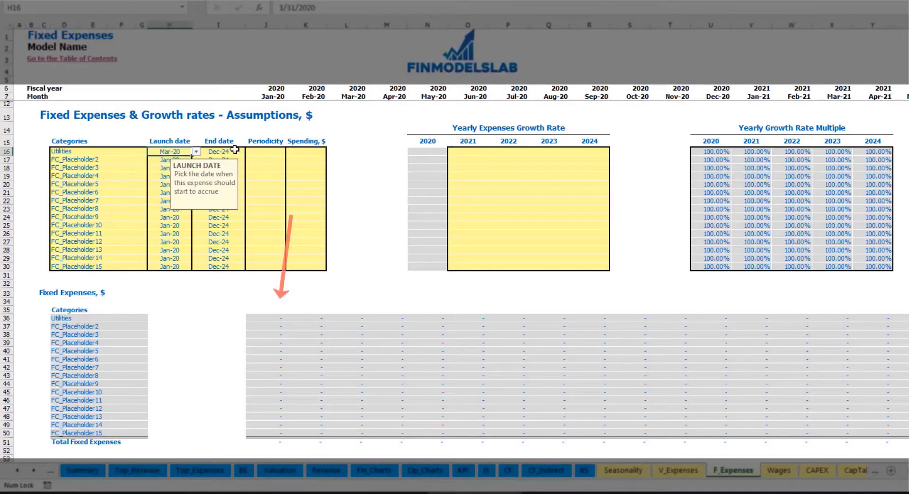
# Check the end date of Utilities against the monthly timeline of the Fixed Expenses sheet through its last forecast months.
pyautogui.click(234, 151)
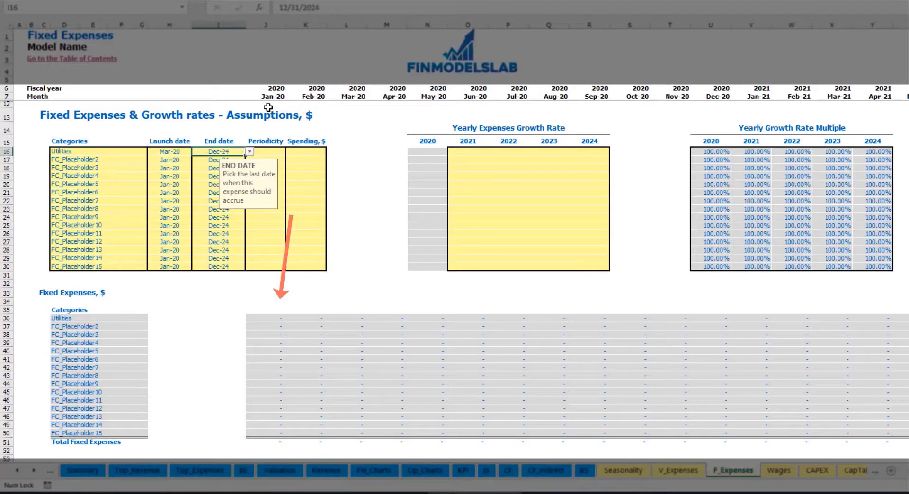
pyautogui.click(272, 98)
pyautogui.hotkey('ctrl', 'Right')
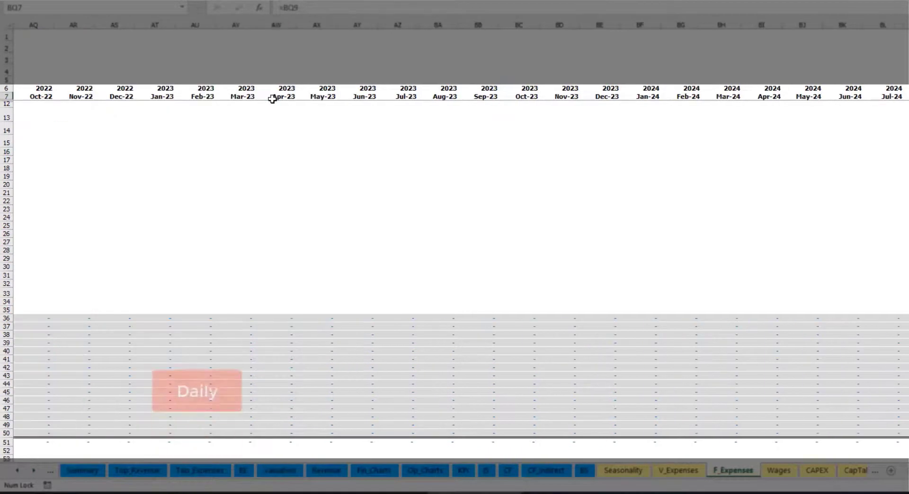
pyautogui.hotkey('ctrl', 'Left')
pyautogui.press('Left')
pyautogui.press('Left')
pyautogui.press('Left')
pyautogui.press('Left')
pyautogui.press('Left')
pyautogui.press('Left')
pyautogui.press('Left')
pyautogui.press('Left')
pyautogui.press('Left')
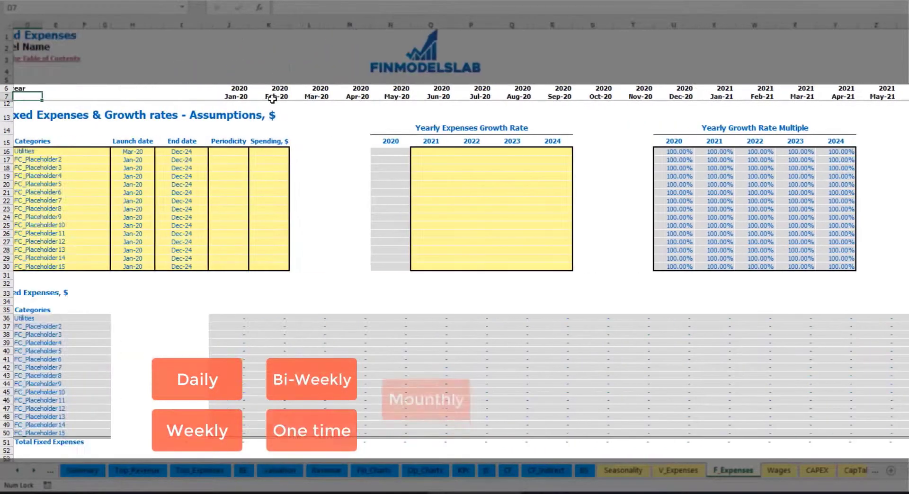
# Set the periodicity of Utilities to Daily and its spending to 50.
pyautogui.click(256, 153)
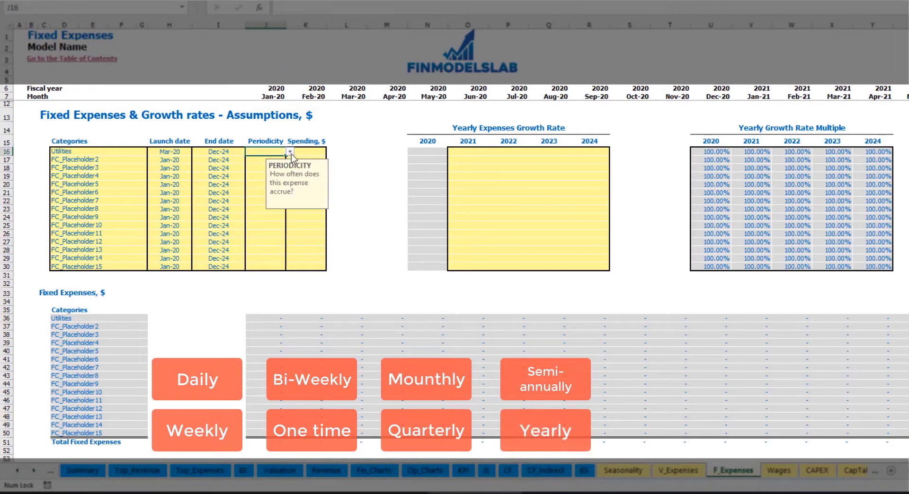
pyautogui.click(289, 151)
pyautogui.click(276, 167)
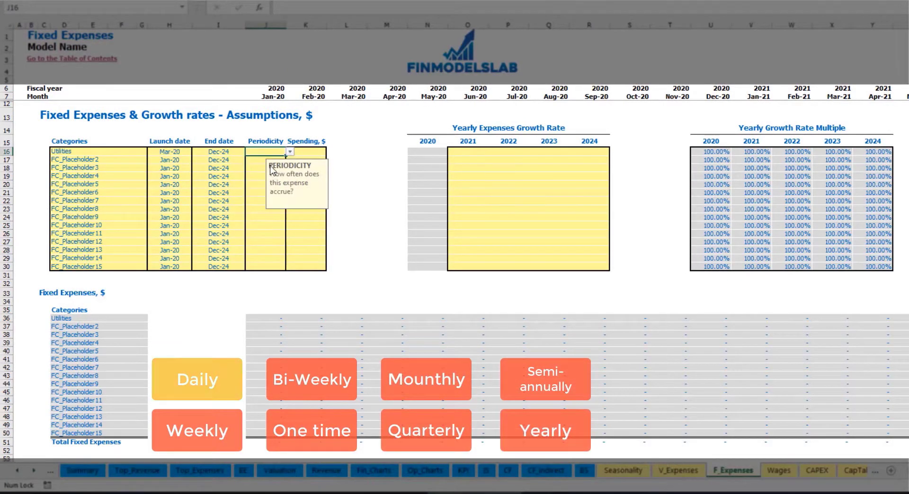
pyautogui.click(313, 153)
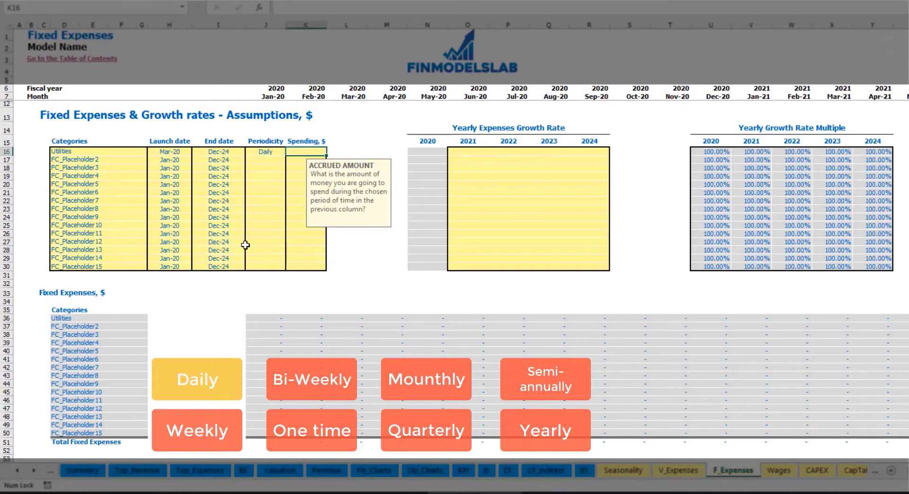
pyautogui.write('5')
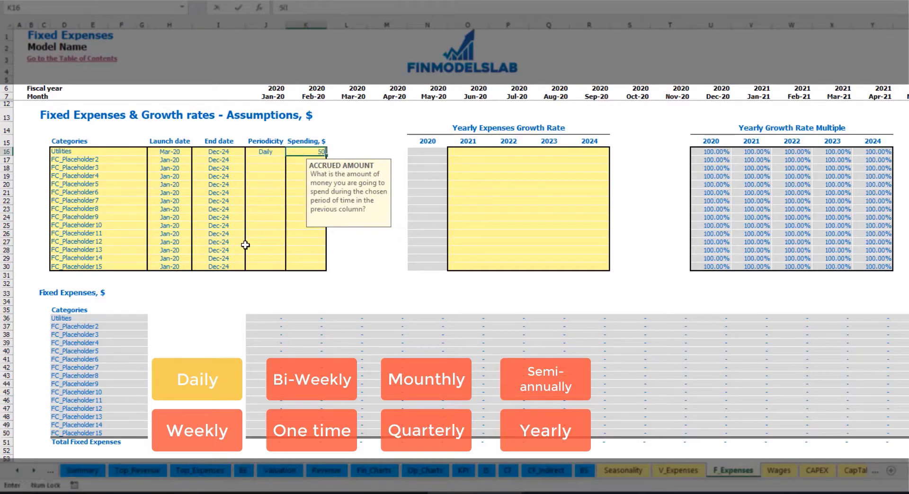
pyautogui.write('0')
pyautogui.press('Return')
# Compare the monthly Utilities amounts for Mar-20, Apr-20 and May-20 in the Fixed Expenses schedule.
pyautogui.click(352, 320)
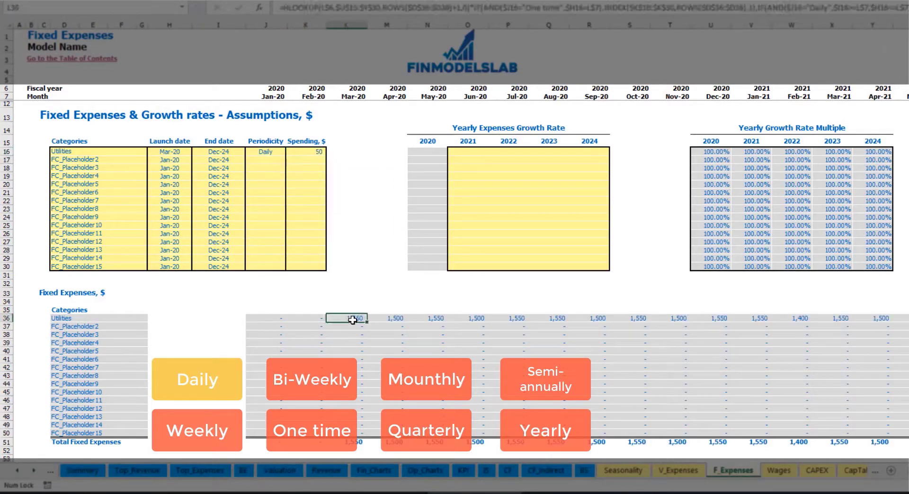
pyautogui.click(395, 318)
pyautogui.click(441, 319)
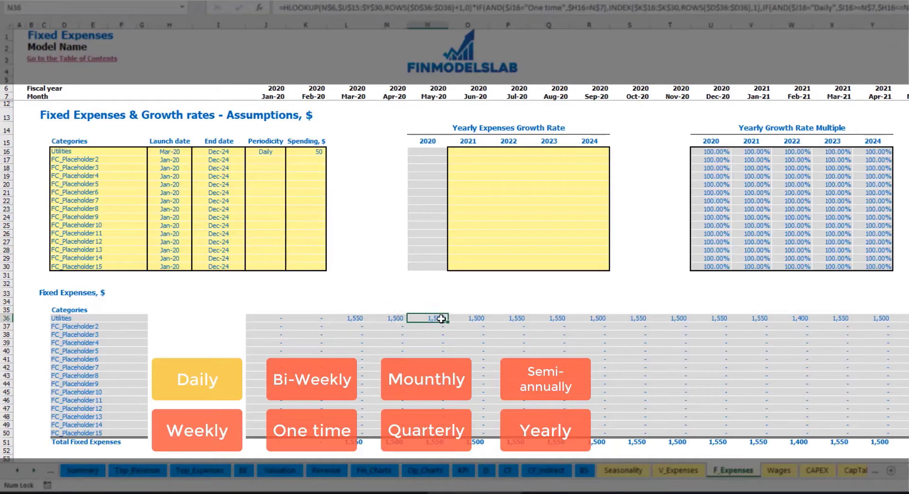
pyautogui.click(355, 318)
pyautogui.click(379, 320)
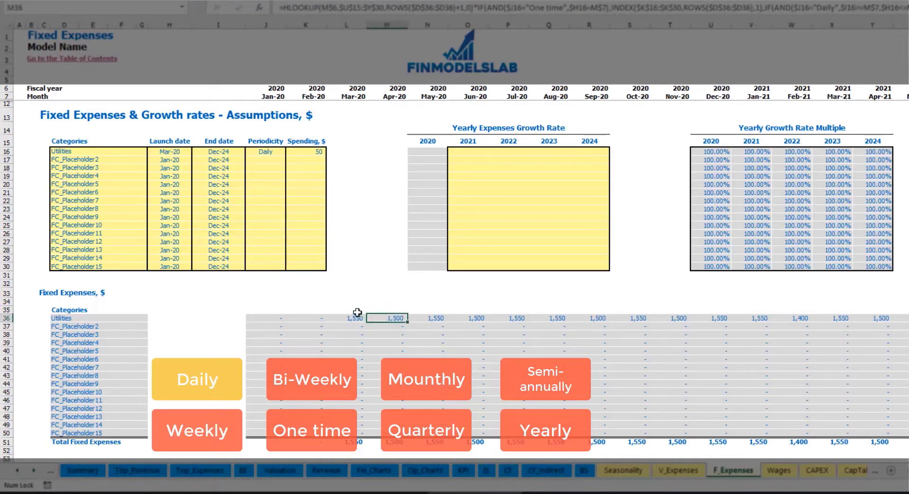
pyautogui.click(349, 94)
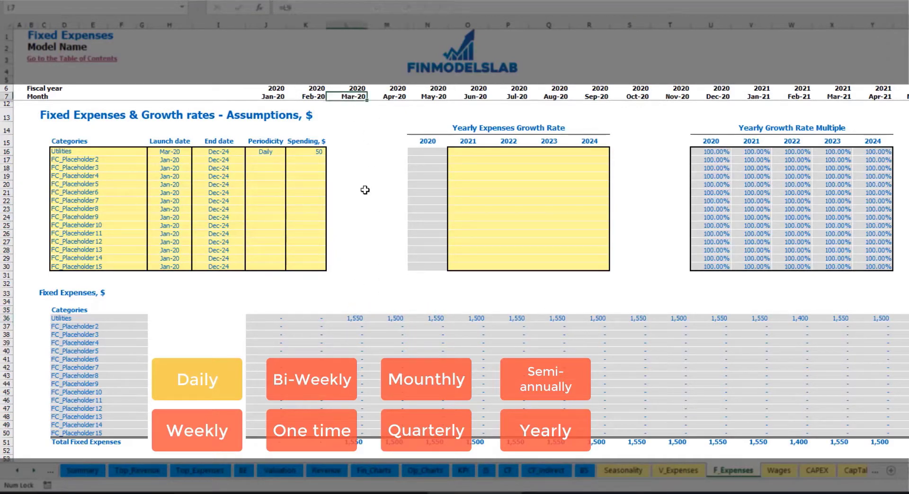
pyautogui.click(357, 319)
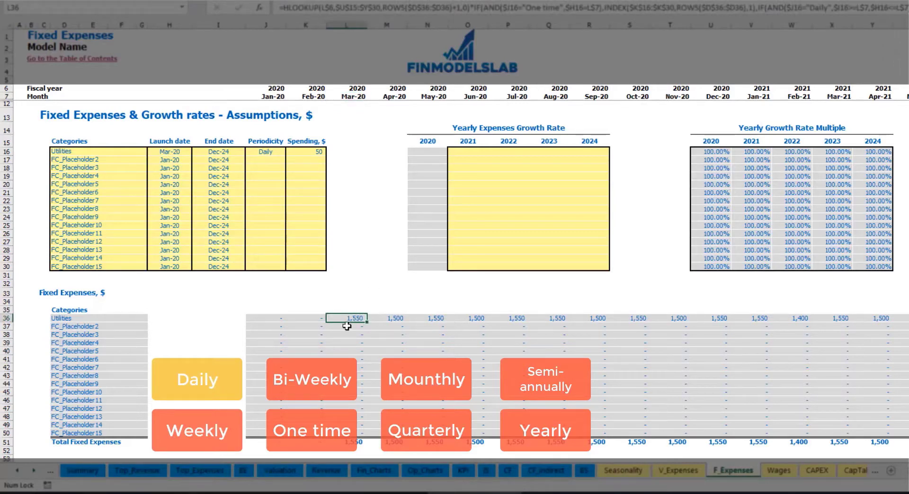
pyautogui.click(395, 318)
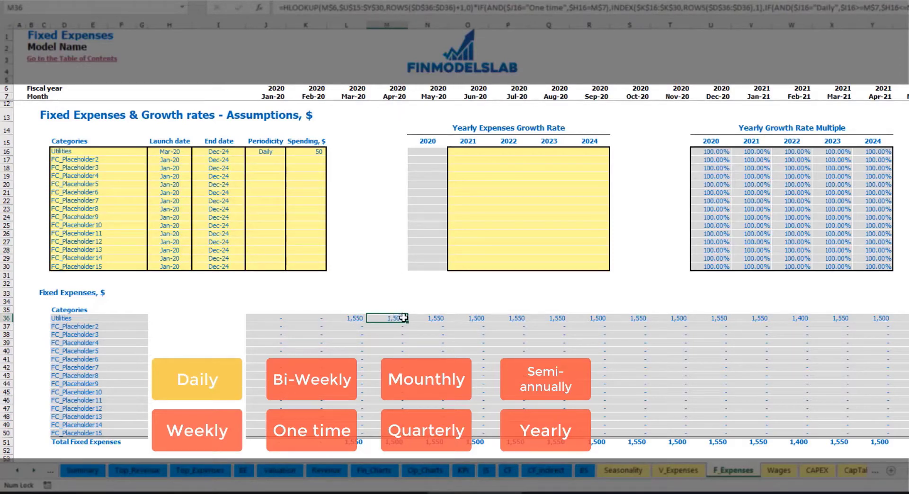
# Set the yearly expense growth rate of Utilities to 5% for 2021 and copy it across 2022 to 2024.
pyautogui.click(474, 153)
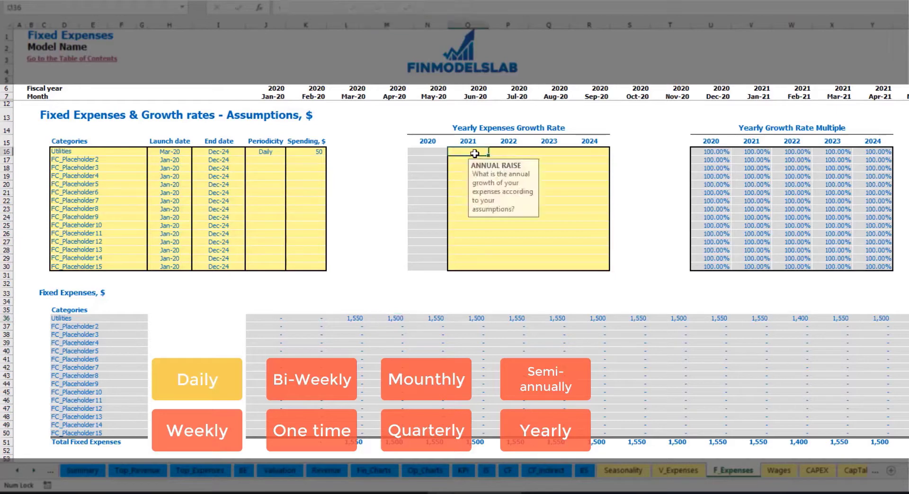
pyautogui.write('5%')
pyautogui.press('Return')
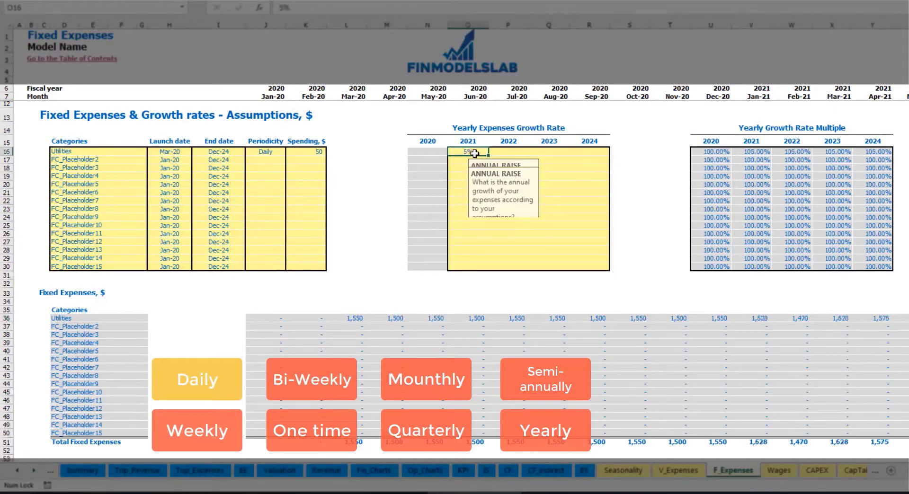
pyautogui.press('Up')
pyautogui.hotkey('ctrl', 'c')
pyautogui.press('Right')
pyautogui.hotkey('shift', 'Right')
pyautogui.hotkey('shift', 'Right')
pyautogui.hotkey('ctrl', 'v')
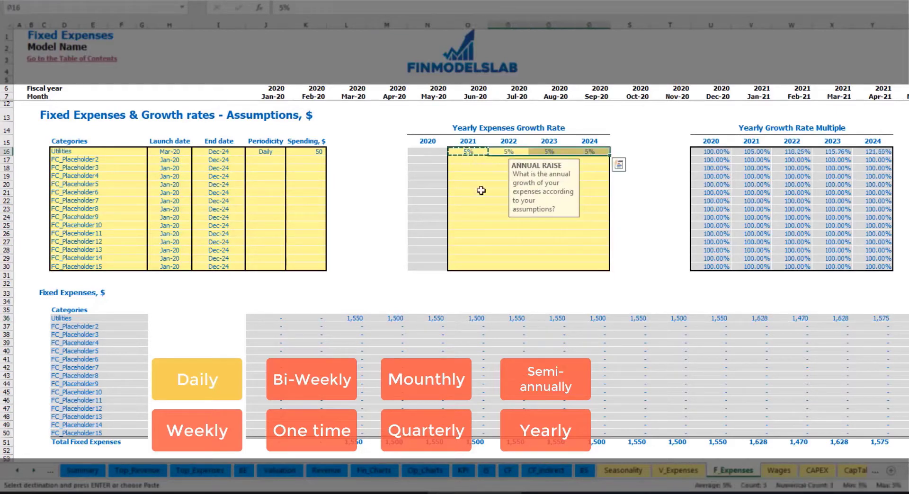
pyautogui.press('Left')
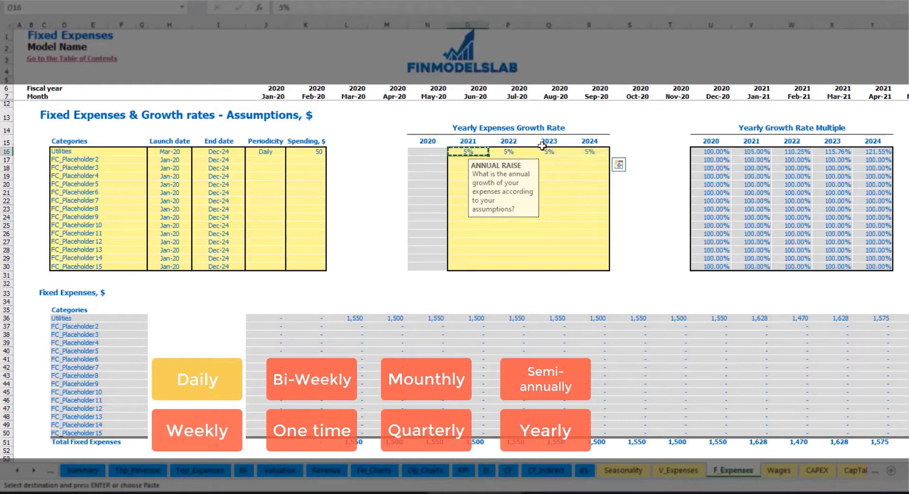
pyautogui.hotkey('shift', 'Right')
pyautogui.hotkey('shift', 'Right')
pyautogui.hotkey('shift', 'Right')
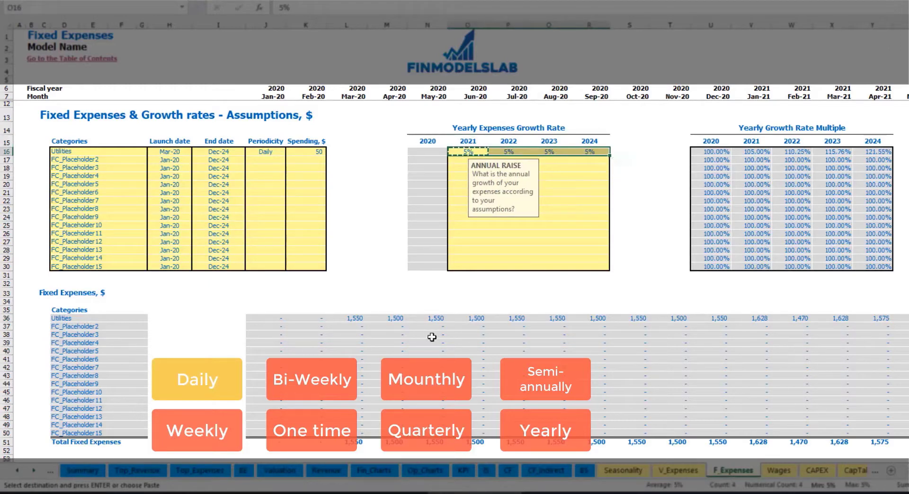
pyautogui.moveTo(902, 471); pyautogui.dragTo(841, 455)
# Name the second fixed expense category Advertising, with launch date Mar-20 and end date Aug-24.
pyautogui.click(107, 158)
pyautogui.write('Advertising')
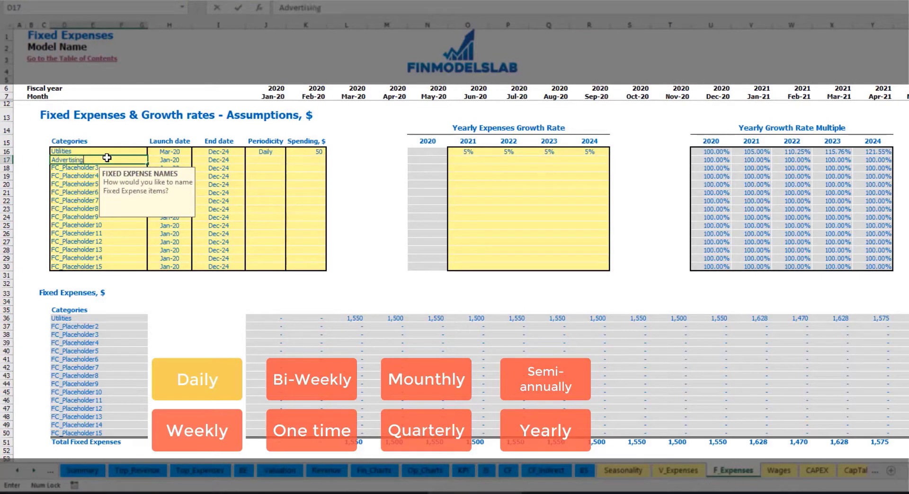
pyautogui.press('Return')
pyautogui.click(171, 160)
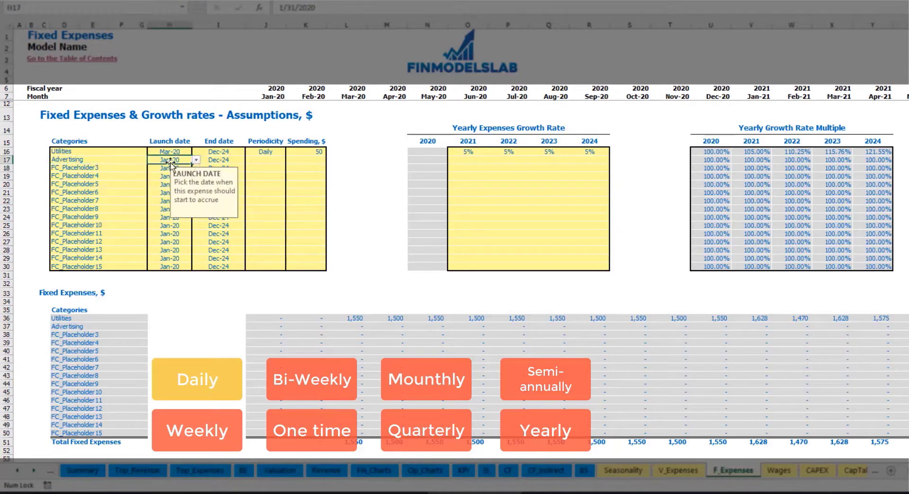
pyautogui.click(196, 160)
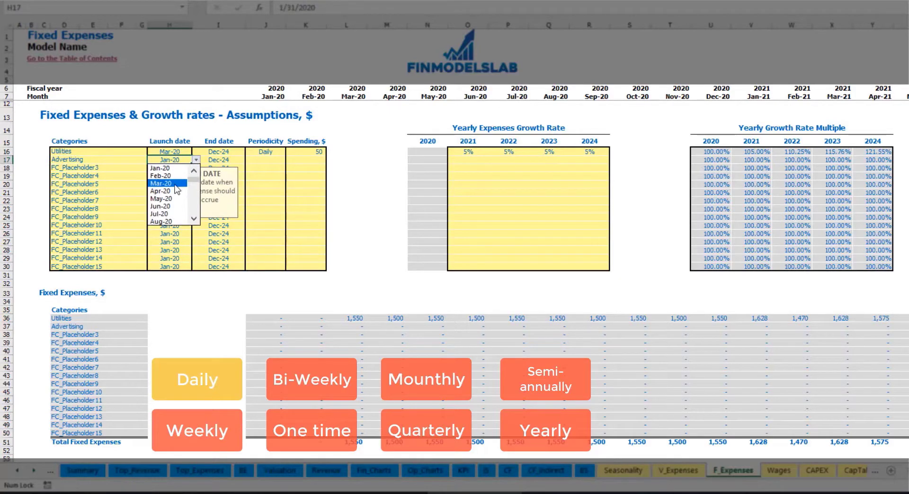
pyautogui.click(166, 184)
pyautogui.click(229, 158)
pyautogui.click(249, 160)
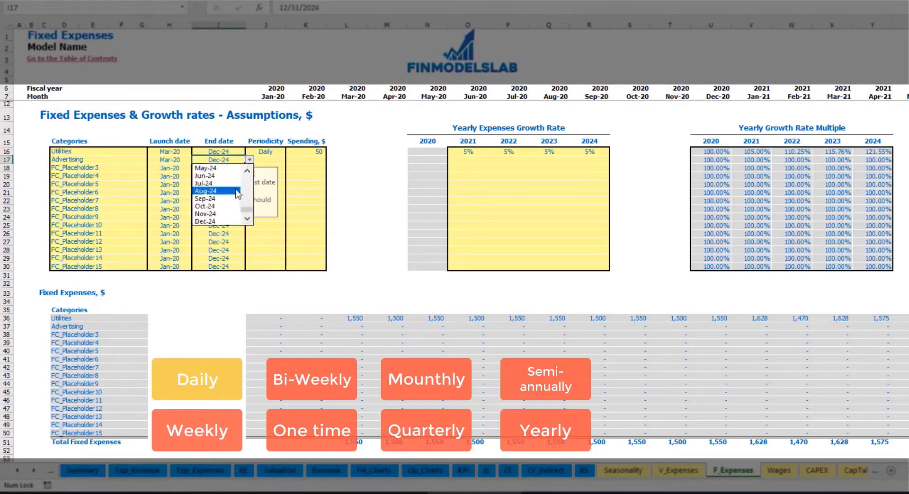
pyautogui.click(222, 192)
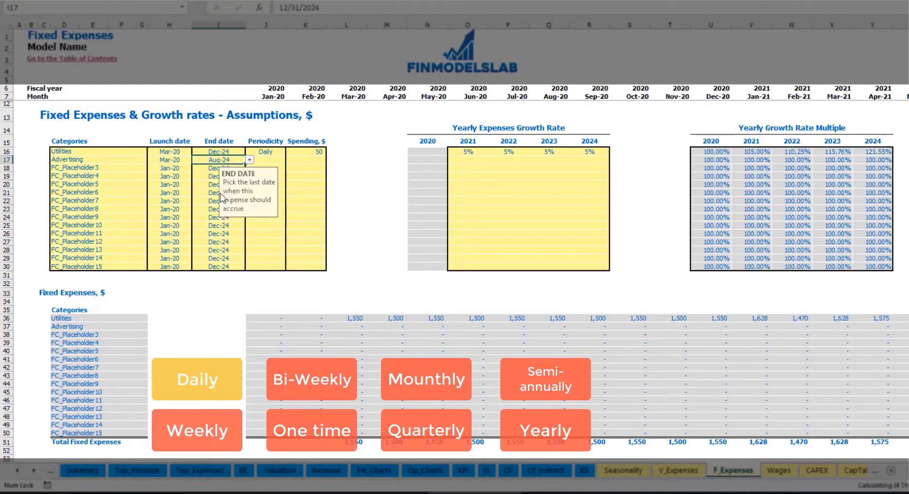
# Set the periodicity of Advertising to Weekly and its spending to 100.
pyautogui.click(266, 159)
pyautogui.click(289, 160)
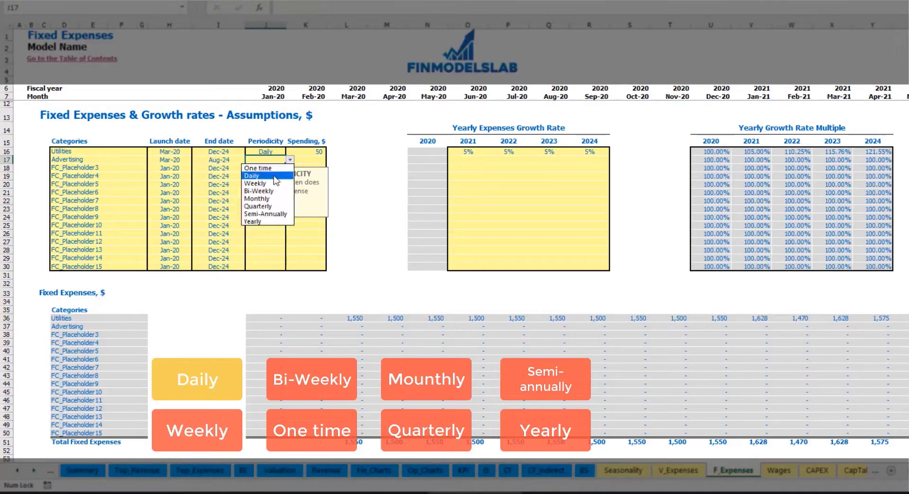
pyautogui.click(258, 183)
pyautogui.click(303, 162)
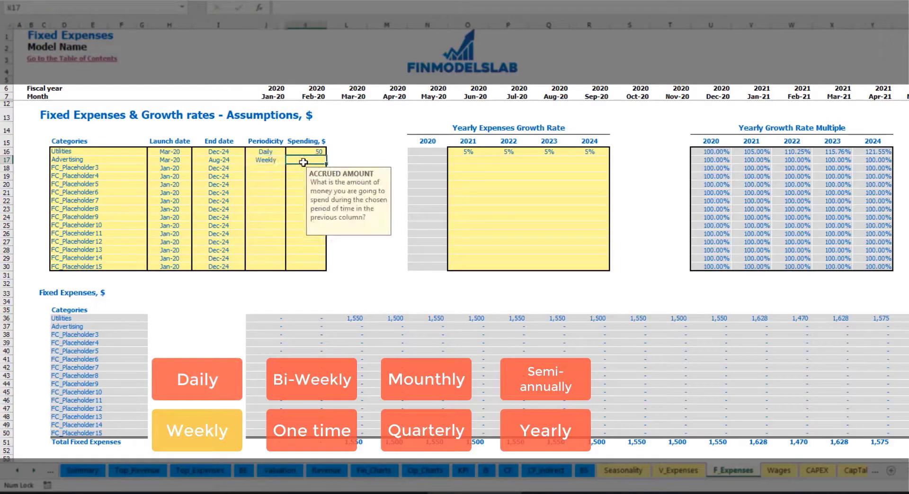
pyautogui.write('100')
pyautogui.press('Return')
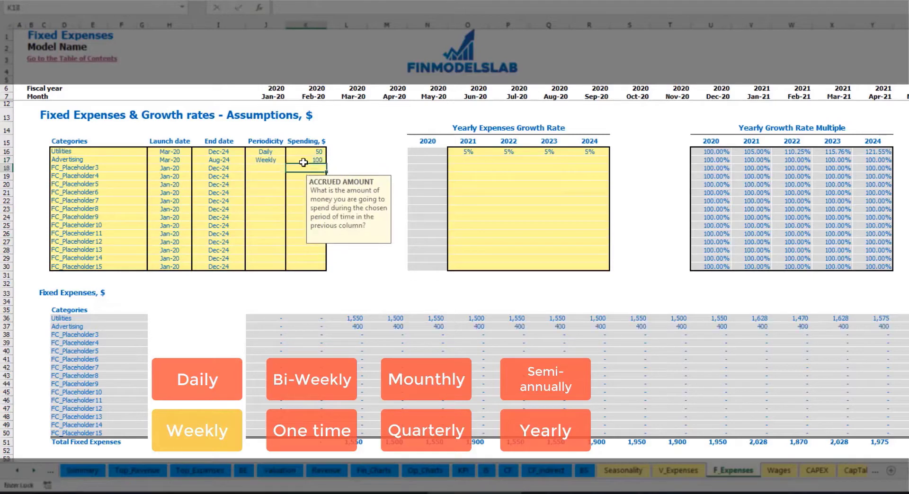
# Check the monthly Advertising amounts in the Fixed Expenses schedule from Mar-20 through the months around its Aug-24 end date.
pyautogui.click(358, 327)
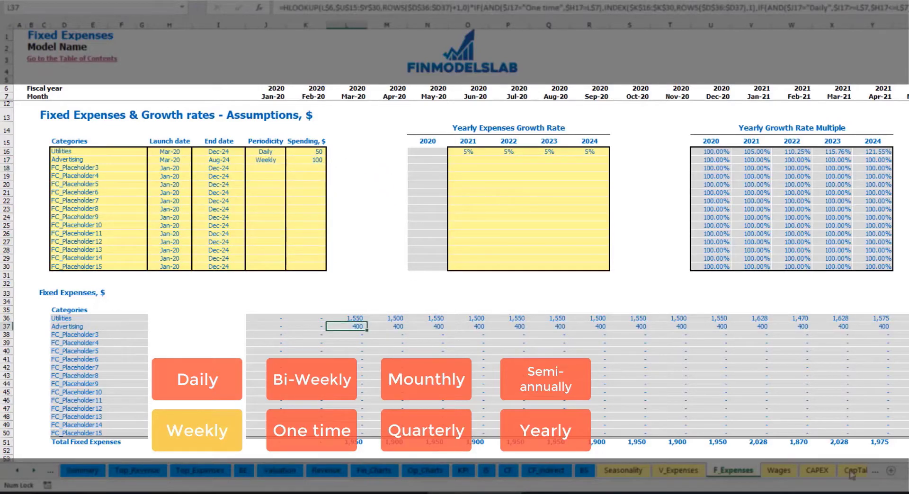
pyautogui.hscroll(14, 454, 246)
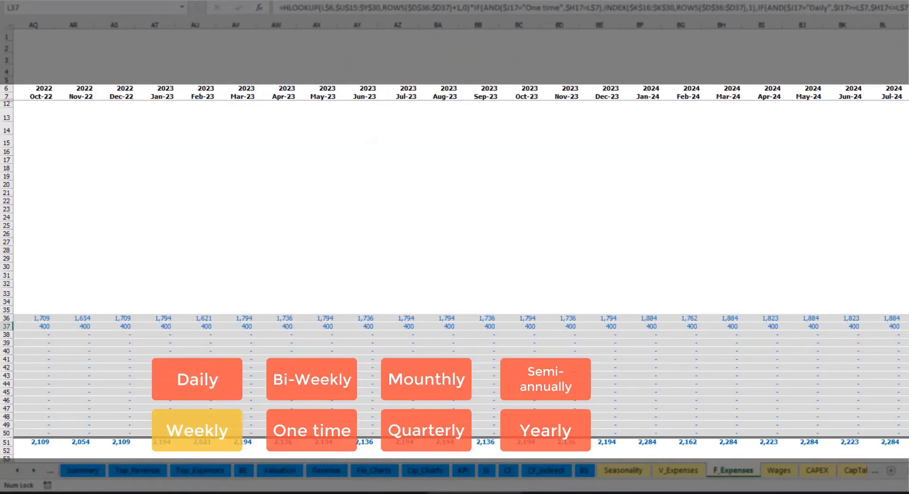
pyautogui.click(906, 25)
pyautogui.click(906, 327)
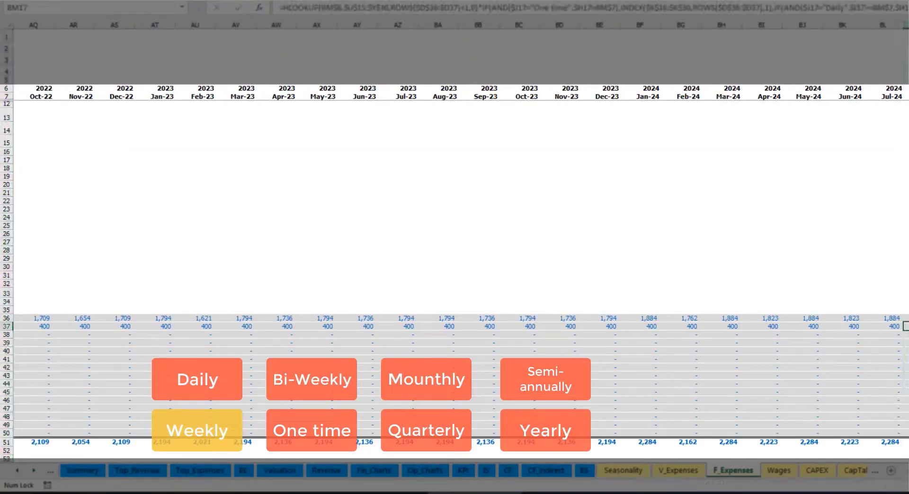
pyautogui.hscroll(-14, 454, 246)
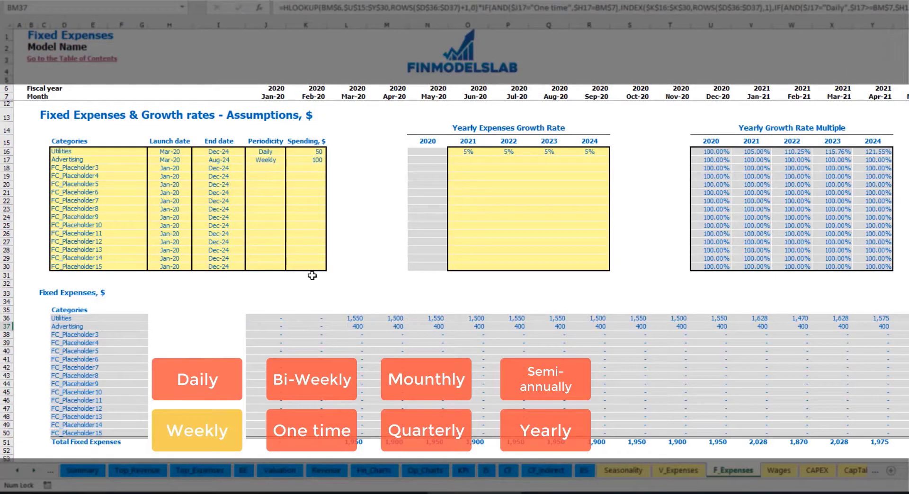
# Change the periodicity of Advertising to Bi-Weekly and its spending to 500.
pyautogui.click(271, 159)
pyautogui.click(290, 160)
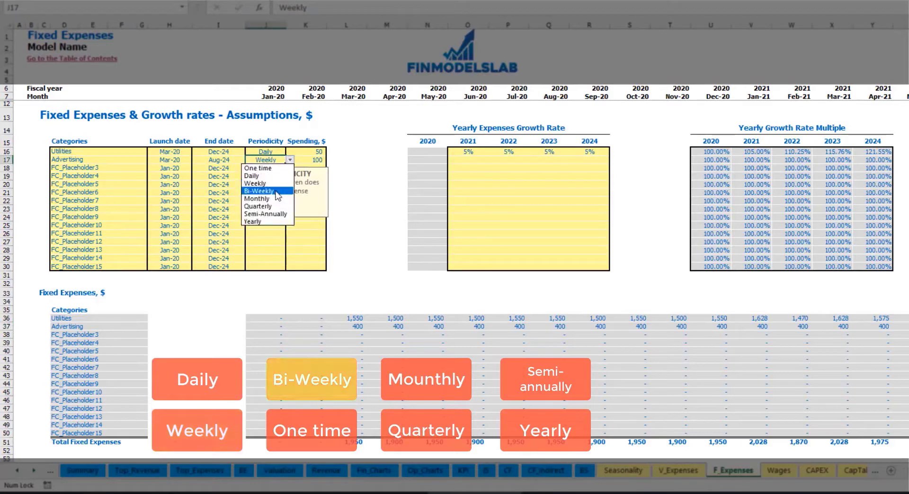
pyautogui.click(278, 192)
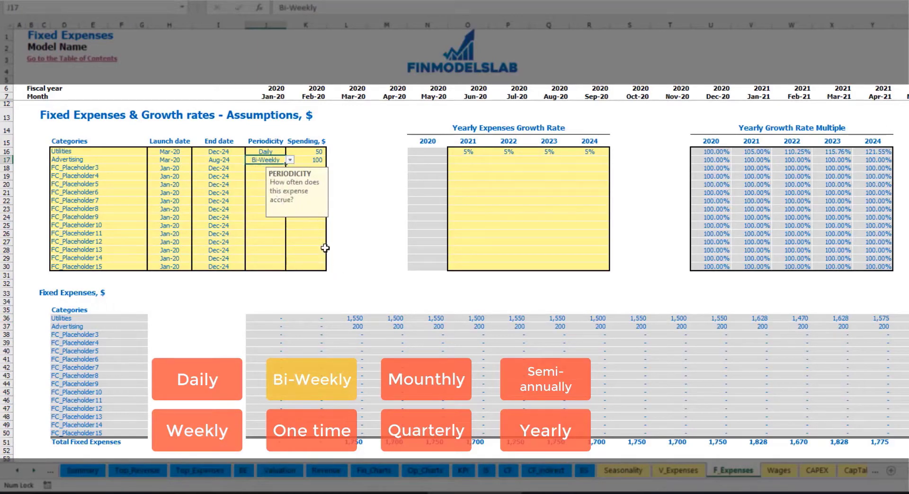
pyautogui.click(304, 160)
pyautogui.write('50')
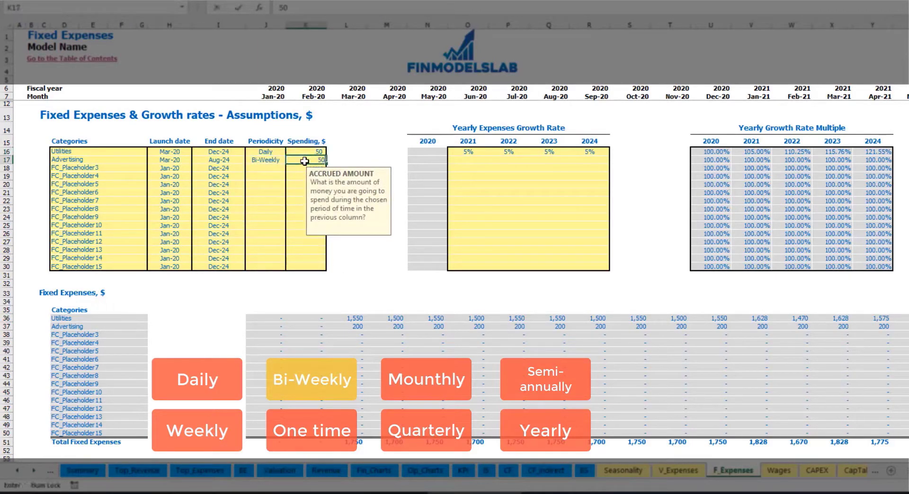
pyautogui.press('Return')
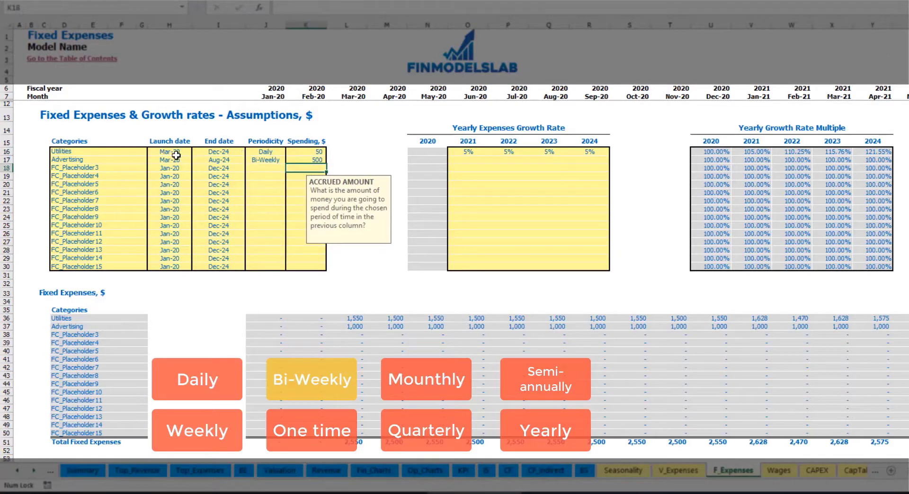
# Set the launch date of Advertising to Jul-20.
pyautogui.click(175, 155)
pyautogui.click(174, 160)
pyautogui.click(201, 161)
pyautogui.click(189, 161)
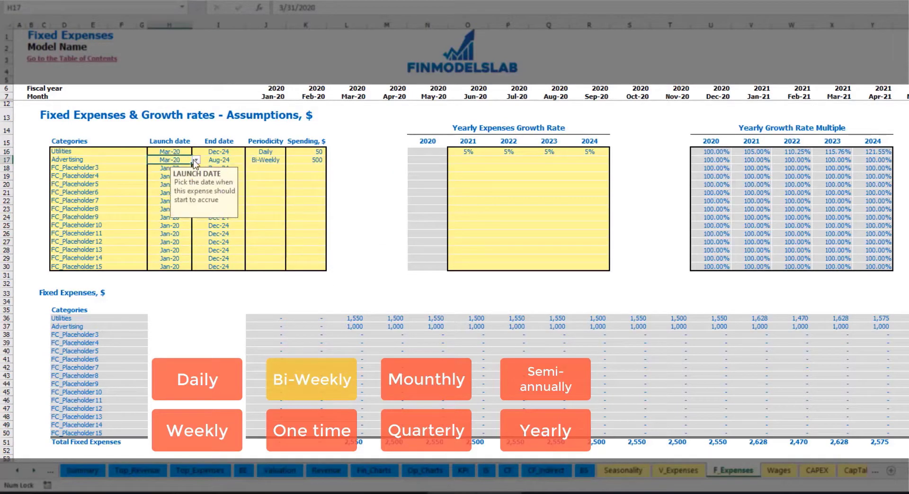
pyautogui.click(196, 160)
pyautogui.click(169, 205)
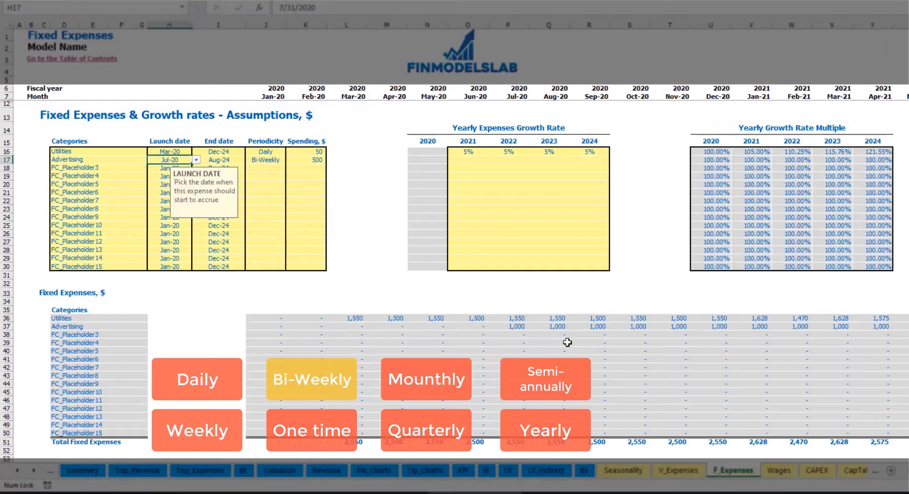
# Examine the monthly Advertising amounts in the Fixed Expenses table from Jul-20 onward.
pyautogui.click(515, 327)
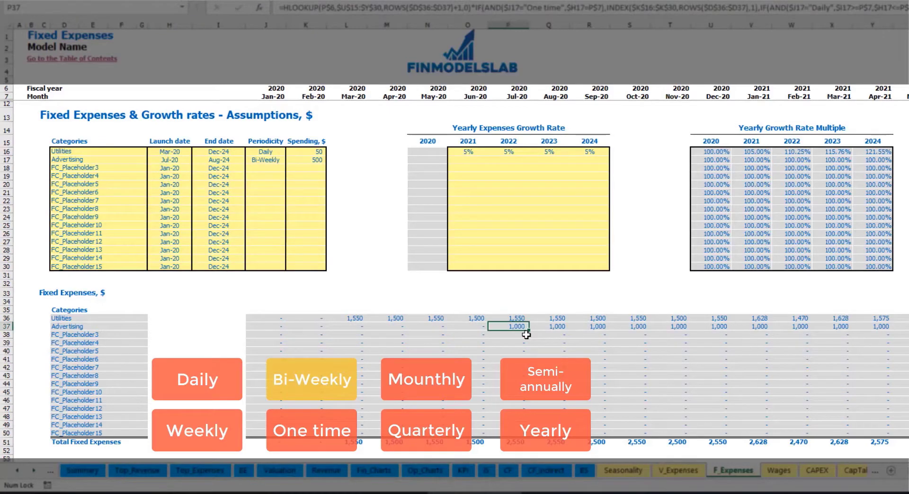
pyautogui.press('Right')
pyautogui.press('Right')
pyautogui.press('Right')
pyautogui.press('Right')
pyautogui.press('Right')
pyautogui.press('Right')
pyautogui.press('Right')
pyautogui.press('Right')
pyautogui.press('Right')
pyautogui.press('Right')
pyautogui.press('Right')
pyautogui.press('Right')
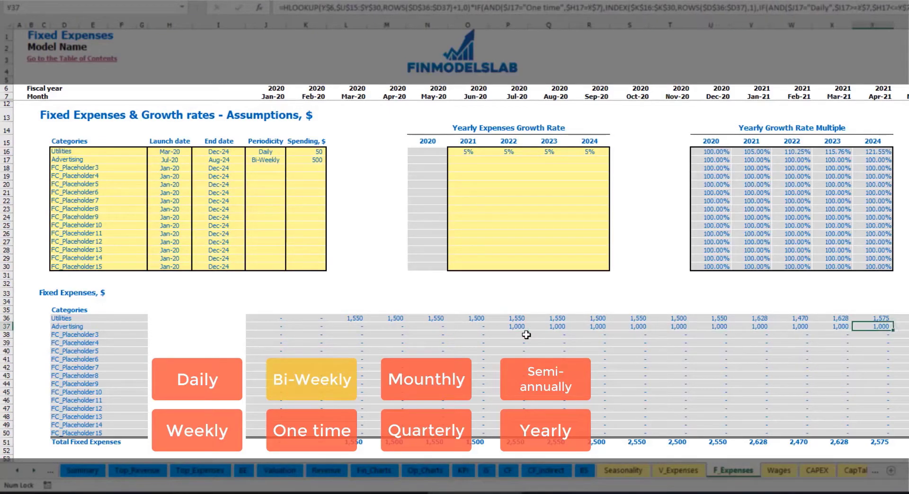
pyautogui.press('Right')
pyautogui.press('Right')
pyautogui.press('Right')
pyautogui.press('Right')
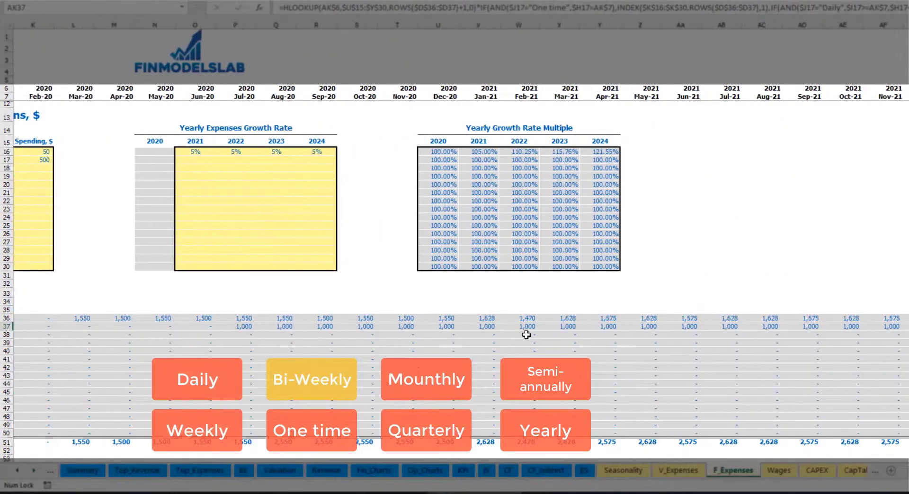
pyautogui.hotkey('ctrl', 'Left')
pyautogui.press('Home')
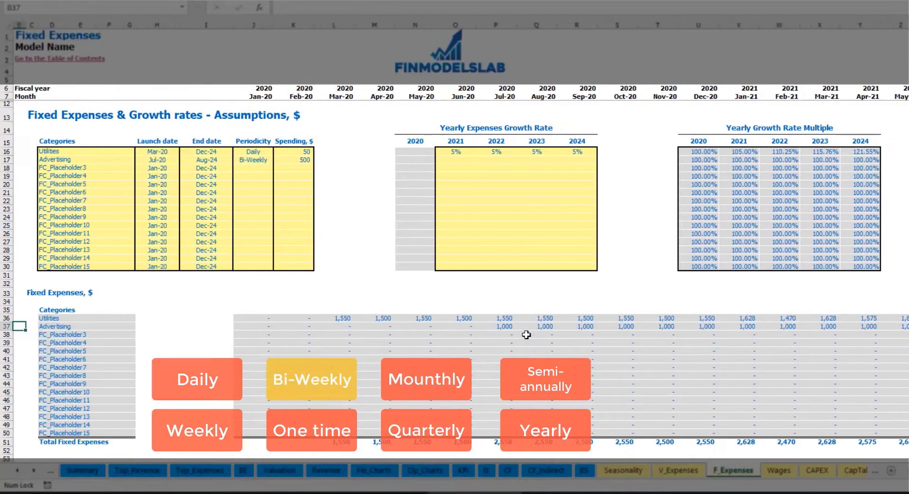
pyautogui.click(497, 327)
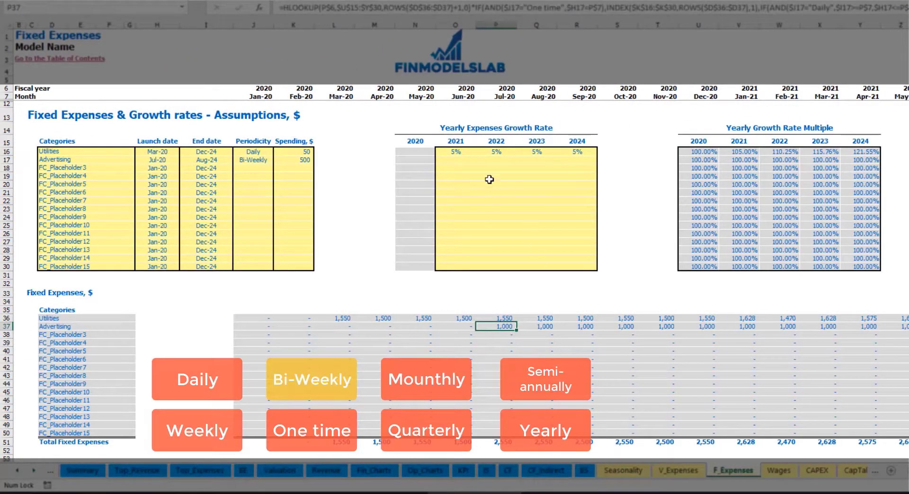
# Set the yearly expense growth rate for Advertising to 3% for each year from 2021 to 2024.
pyautogui.click(455, 161)
pyautogui.write('3')
pyautogui.hotkey('ctrl', 'Return')
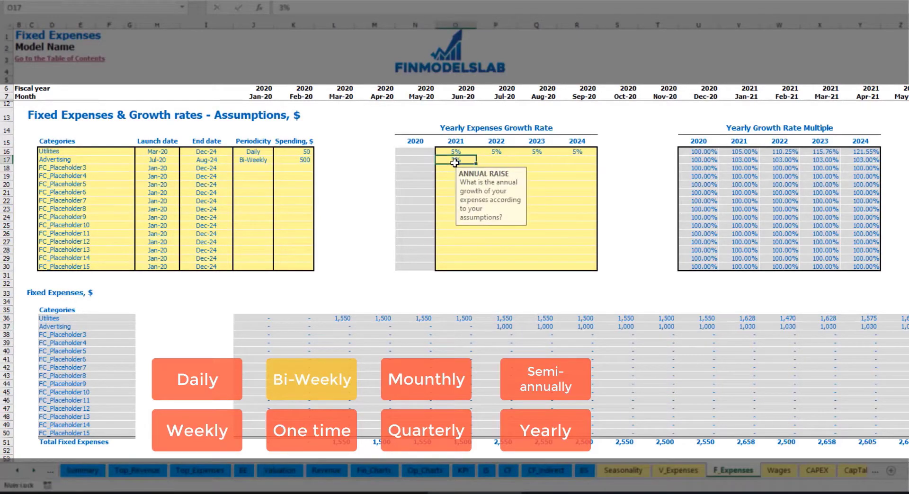
pyautogui.hotkey('ctrl', 'c')
pyautogui.press('Right')
pyautogui.hotkey('shift', 'Right')
pyautogui.hotkey('shift', 'Right')
pyautogui.hotkey('ctrl', 'v')
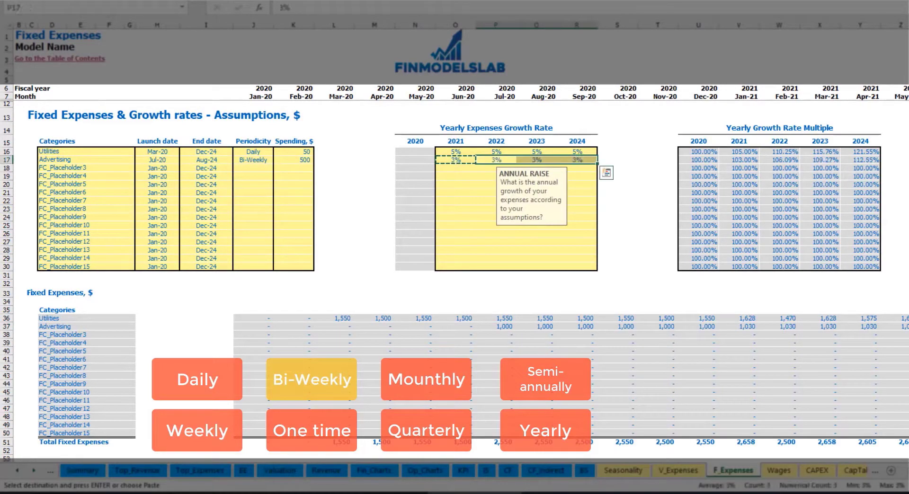
# Check how the monthly Advertising expenses develop from Jan-21 through 2024 against the category's end date.
pyautogui.click(907, 335)
pyautogui.click(871, 326)
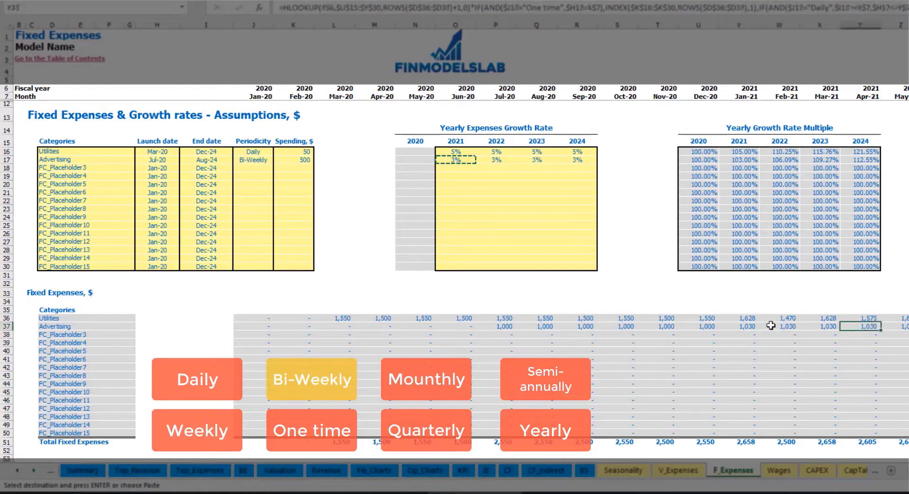
pyautogui.click(766, 327)
pyautogui.click(740, 326)
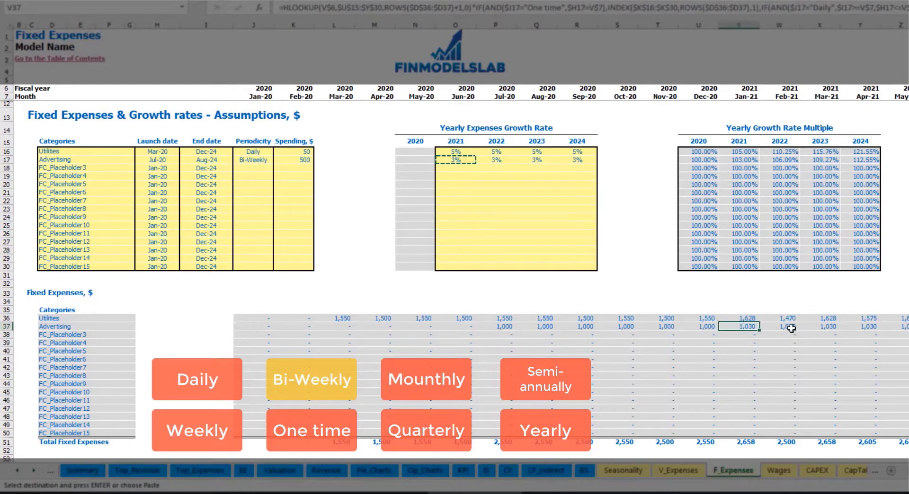
pyautogui.hscroll(13, 460, 265)
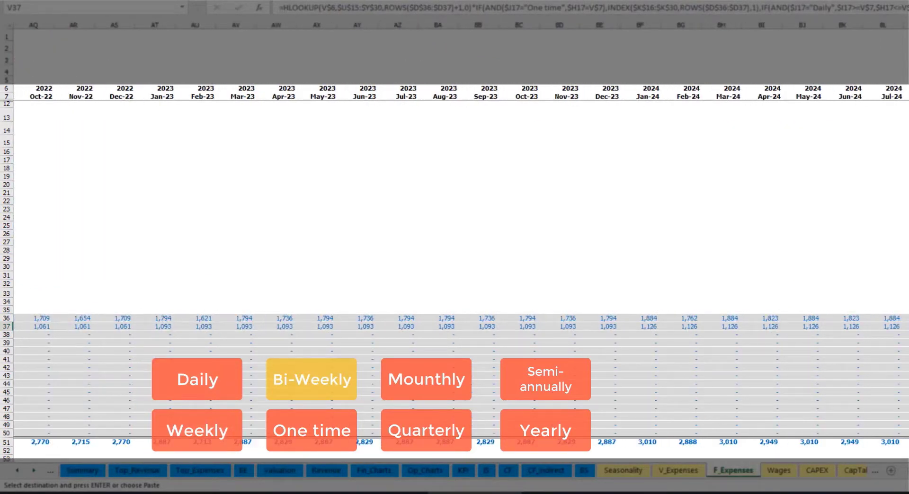
pyautogui.click(906, 25)
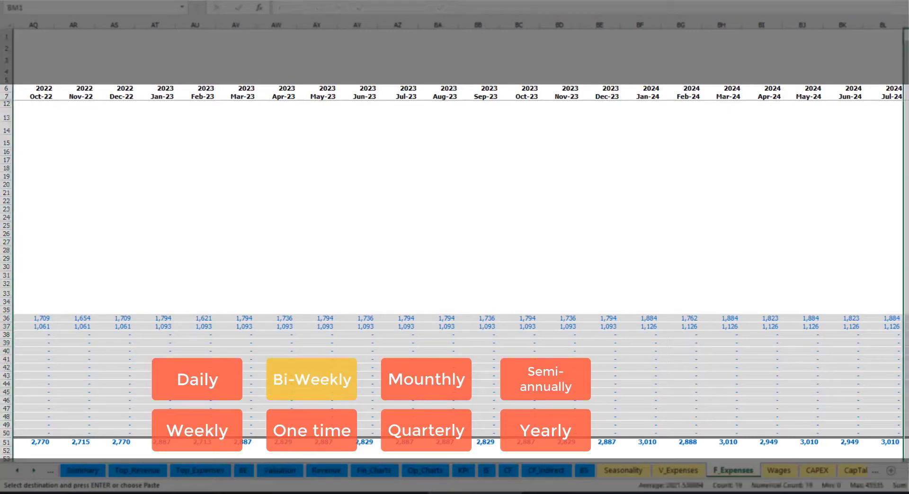
pyautogui.hscroll(-14, 883, 450)
pyautogui.click(223, 161)
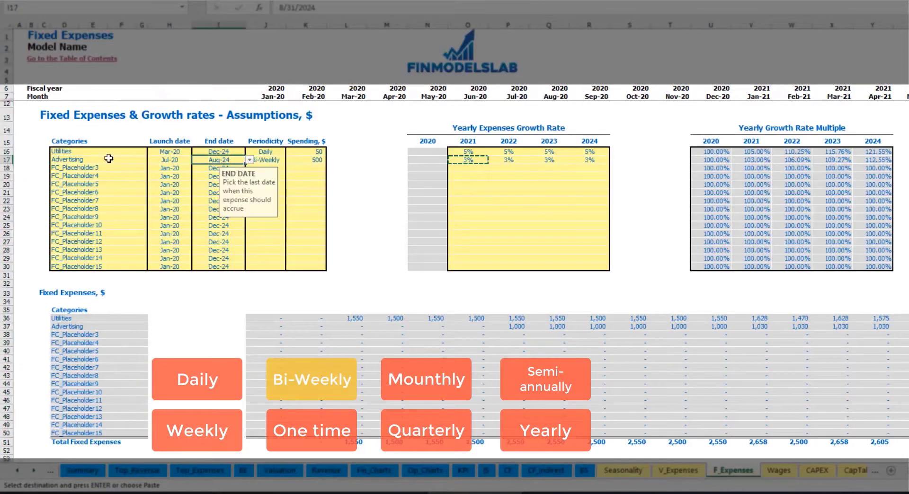
# Rename the FC_Placeholder3 category as Office Setup and choose One time as its periodicity.
pyautogui.click(79, 167)
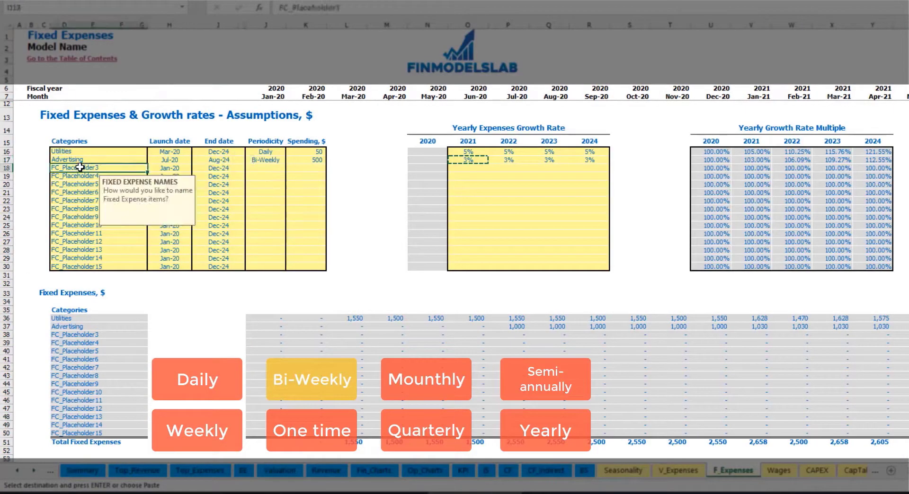
pyautogui.write('Se')
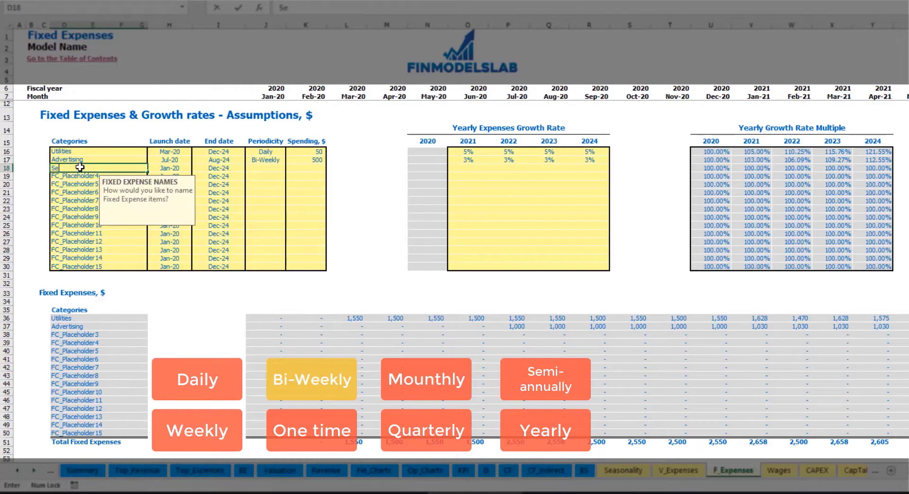
pyautogui.write('Office Setup')
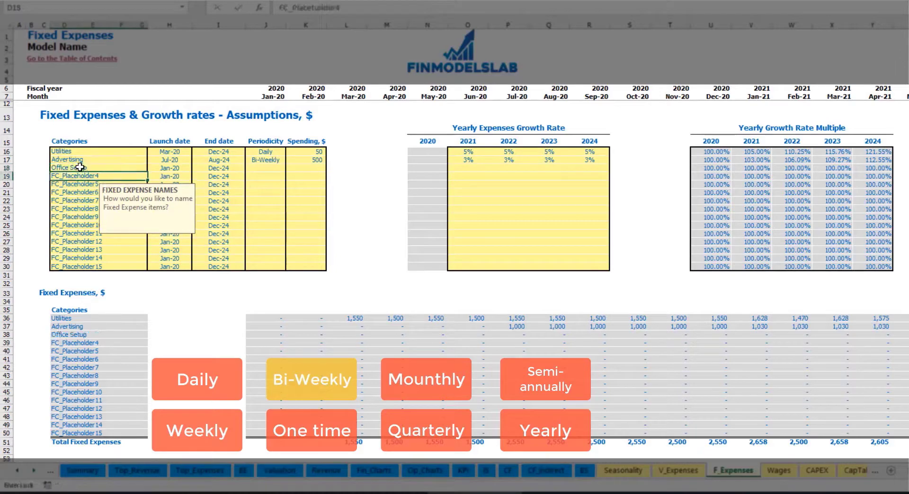
pyautogui.click(266, 168)
pyautogui.click(290, 168)
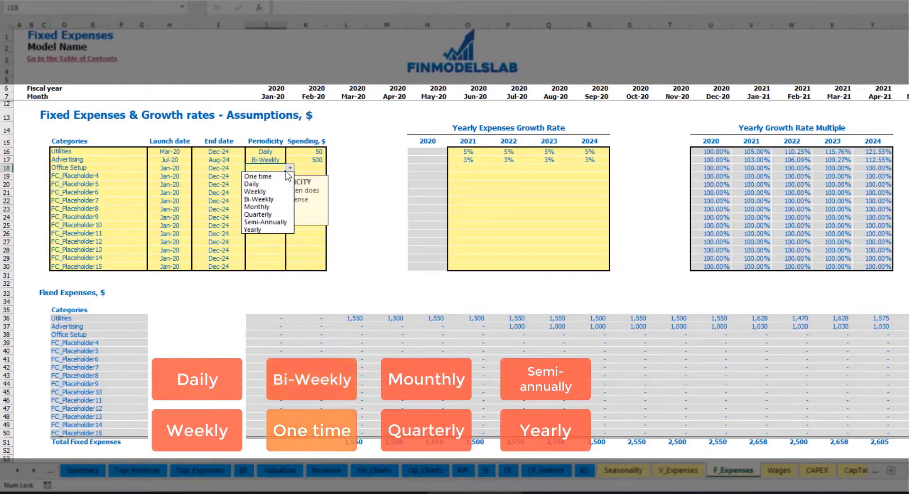
pyautogui.click(265, 184)
# Set the Office Setup launch date to Feb-20 and its spending to 5000.
pyautogui.click(183, 167)
pyautogui.click(196, 167)
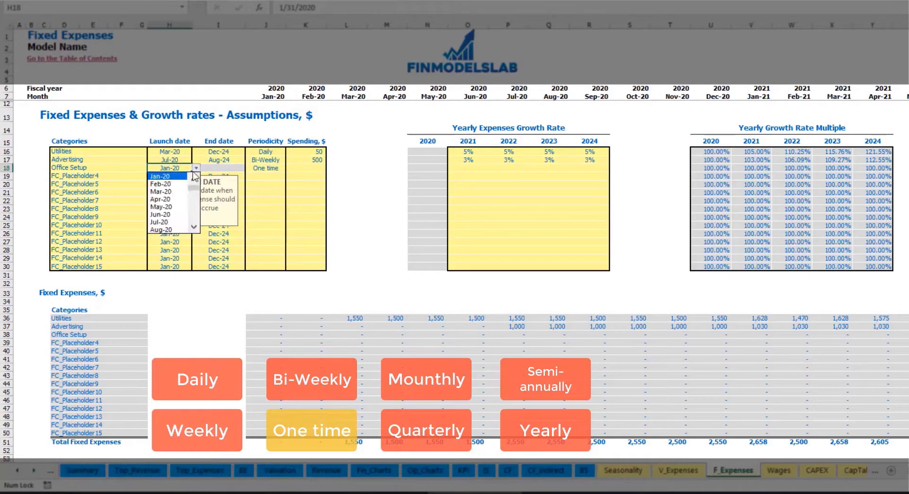
pyautogui.click(168, 184)
pyautogui.click(299, 169)
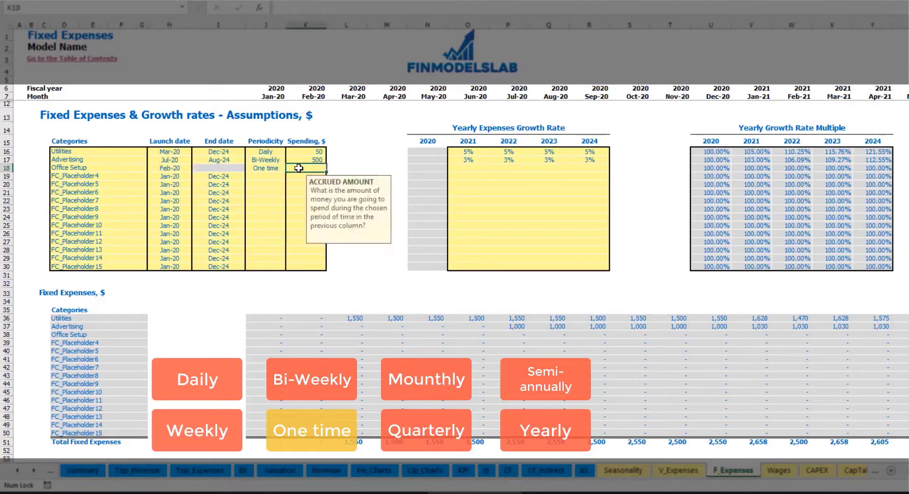
pyautogui.write('5000')
pyautogui.press('Return')
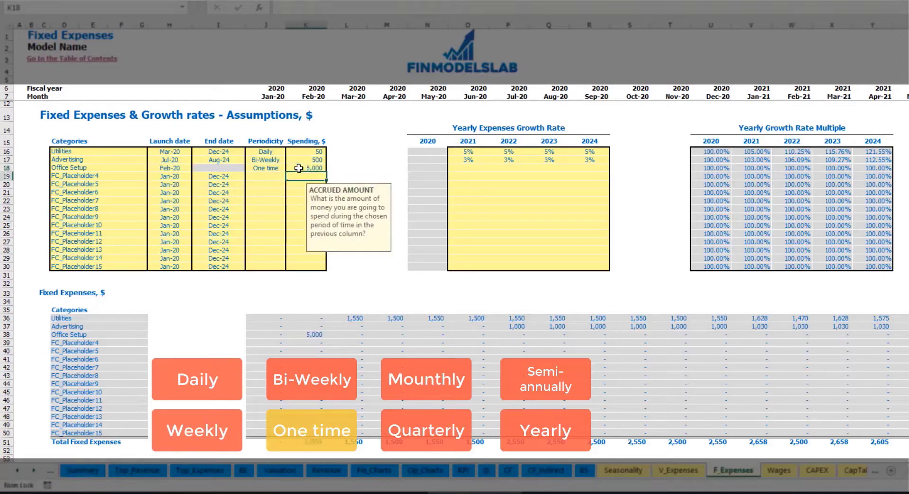
pyautogui.moveTo(468, 169); pyautogui.dragTo(581, 173)
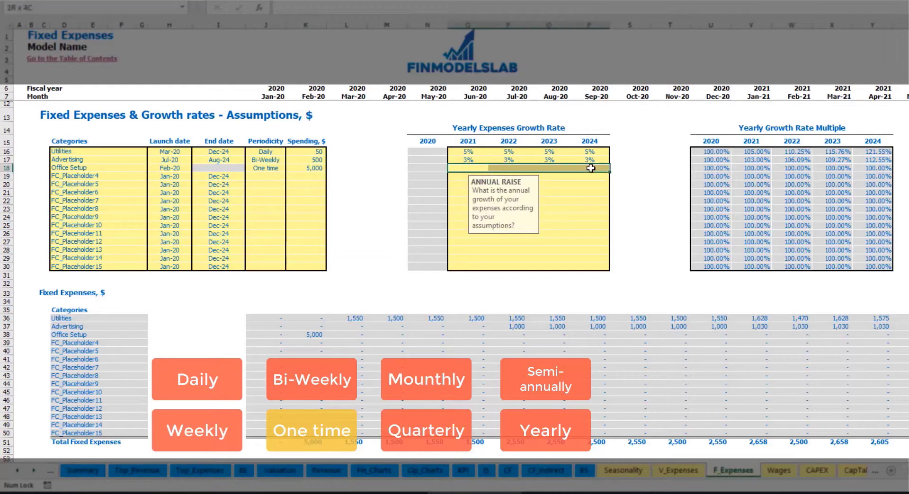
pyautogui.click(317, 334)
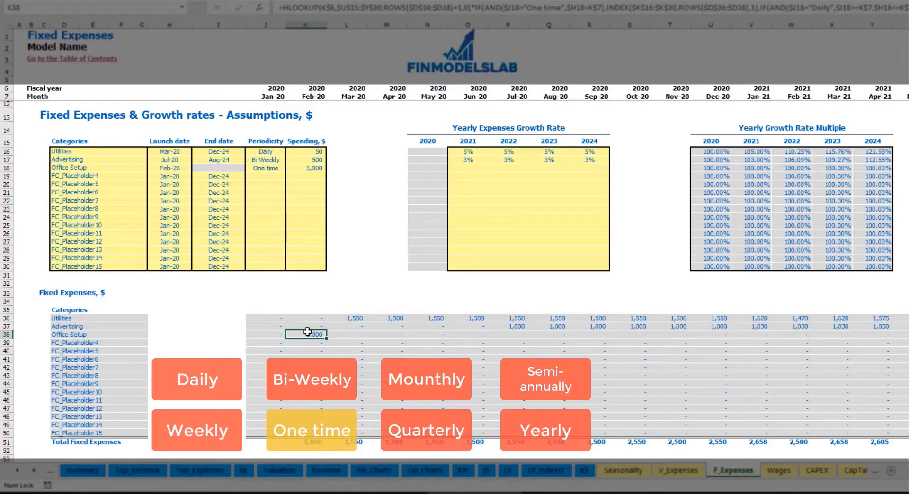
# Rename the FC_Placeholder4 expense category as Insurance.
pyautogui.click(126, 177)
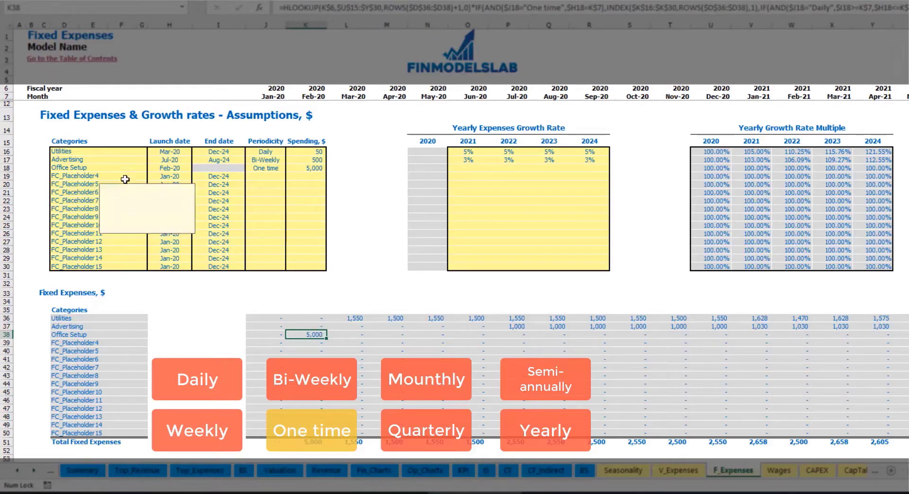
pyautogui.press('BackSpace')
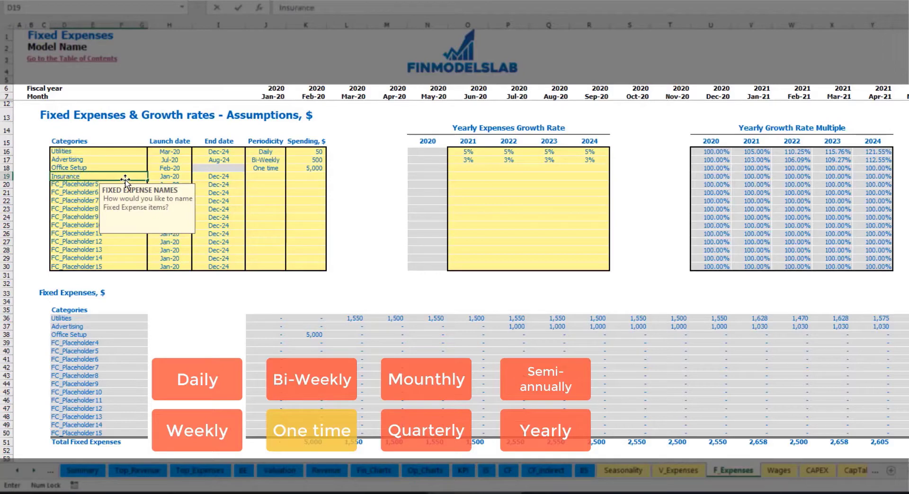
pyautogui.press('Return')
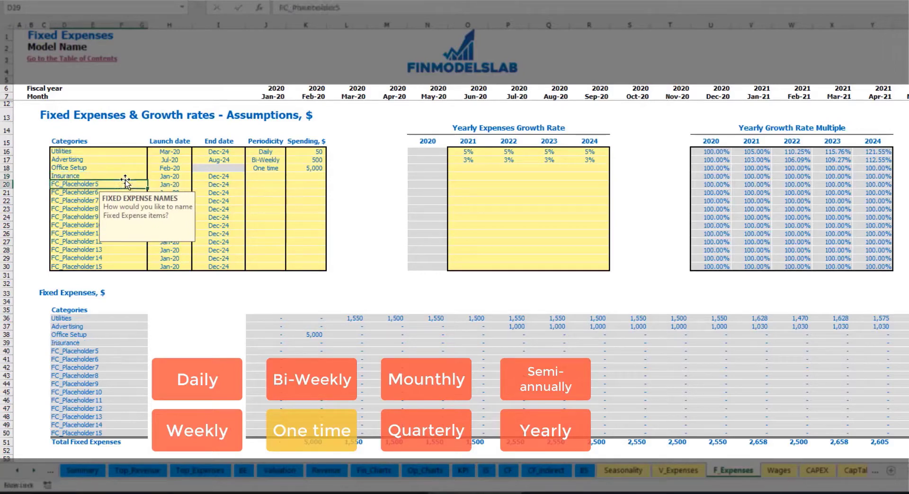
# Choose Monthly as the Insurance periodicity and enter 1000 as its spending.
pyautogui.click(171, 177)
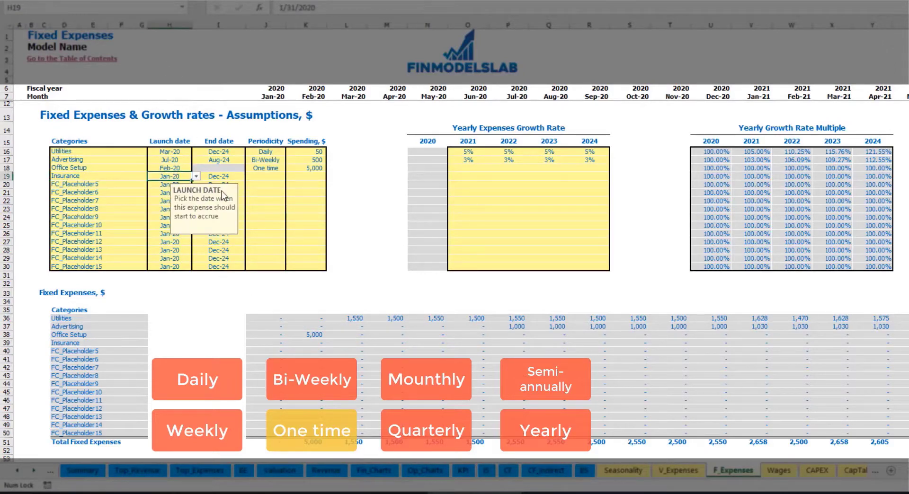
pyautogui.click(229, 178)
pyautogui.click(272, 178)
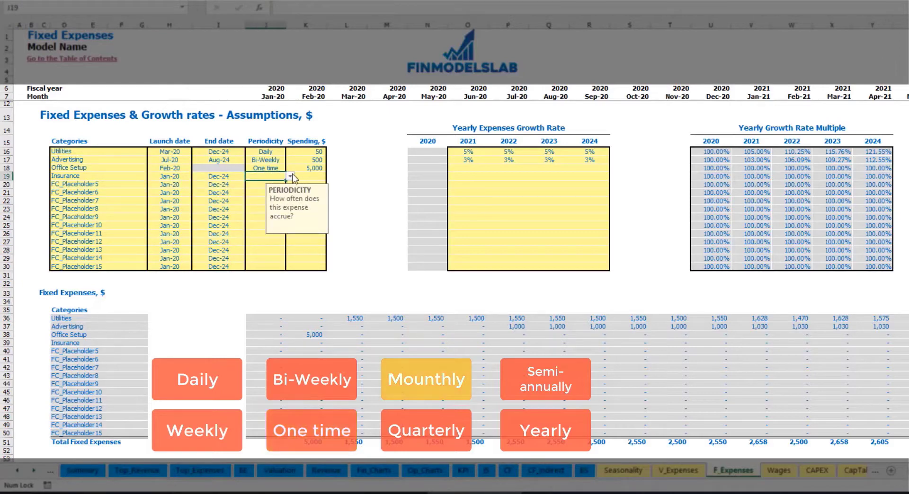
pyautogui.click(289, 176)
pyautogui.click(258, 215)
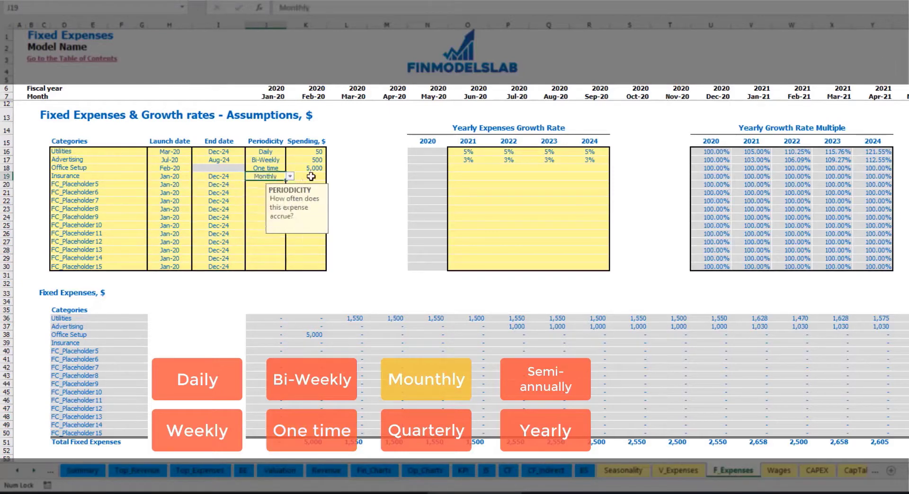
pyautogui.click(312, 177)
pyautogui.write('1000')
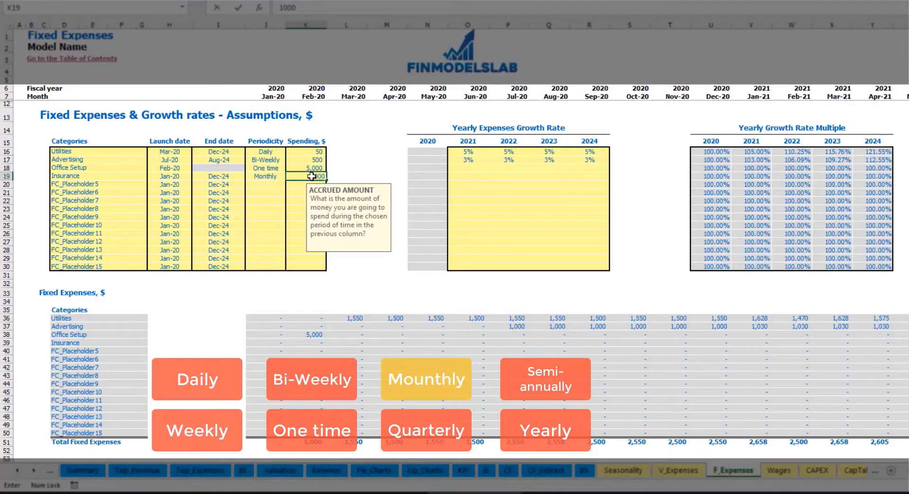
# Enter Insurance yearly growth rates of 5% for 2021, 3% for 2022, 2% for 2023 and 1% for 2024.
pyautogui.click(457, 178)
pyautogui.write('5')
pyautogui.press('Return')
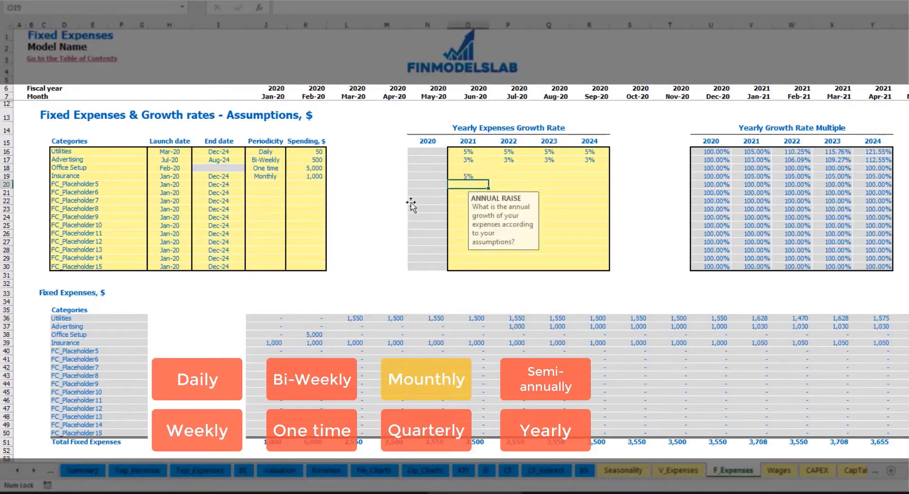
pyautogui.press('Up')
pyautogui.press('Right')
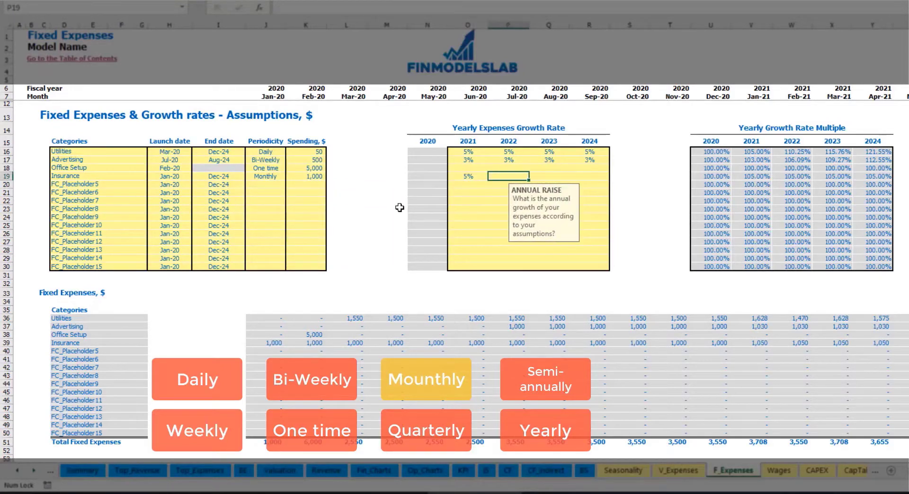
pyautogui.write('3')
pyautogui.press('Right')
pyautogui.write('2')
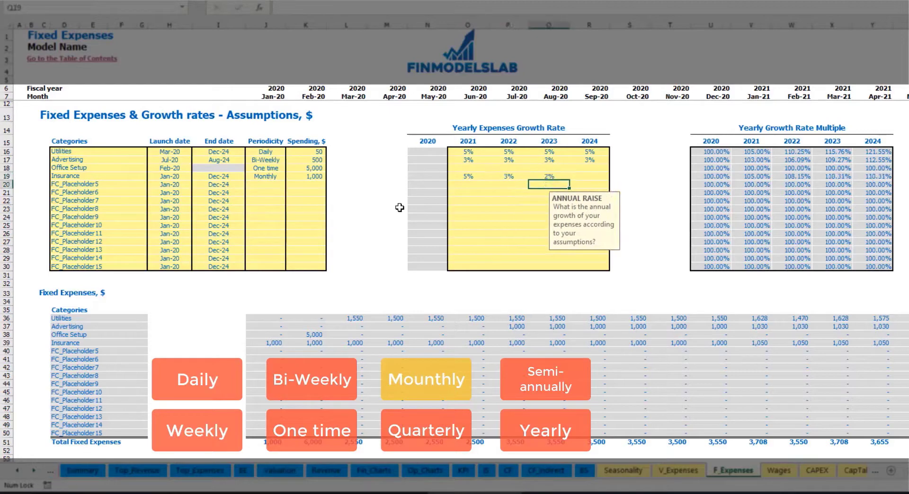
pyautogui.press('Right')
pyautogui.write('1')
pyautogui.press('Return')
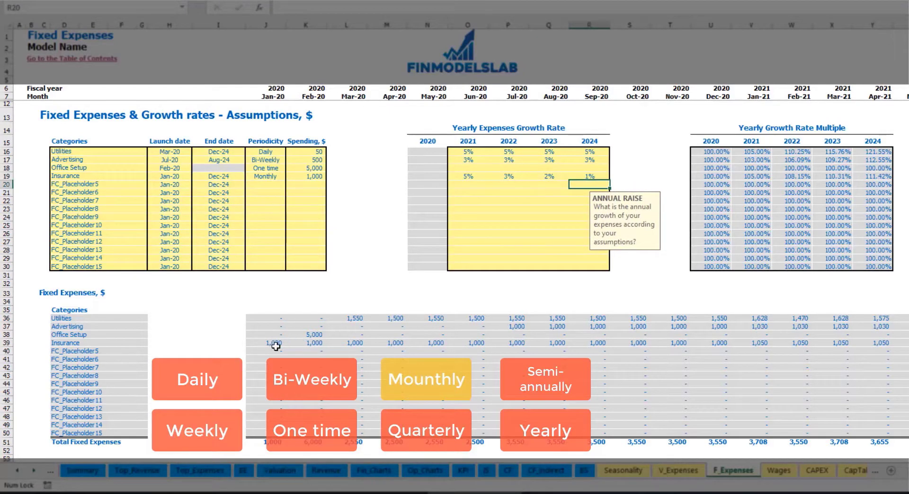
# Review the Insurance row of the monthly fixed expenses across 2020 and 2021.
pyautogui.moveTo(276, 347); pyautogui.dragTo(740, 343)
pyautogui.click(738, 344)
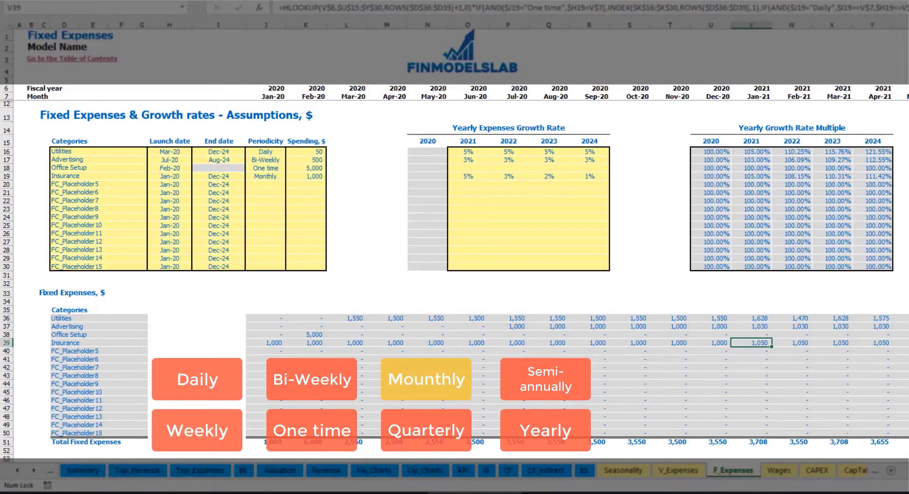
pyautogui.hscroll(5, 462, 237)
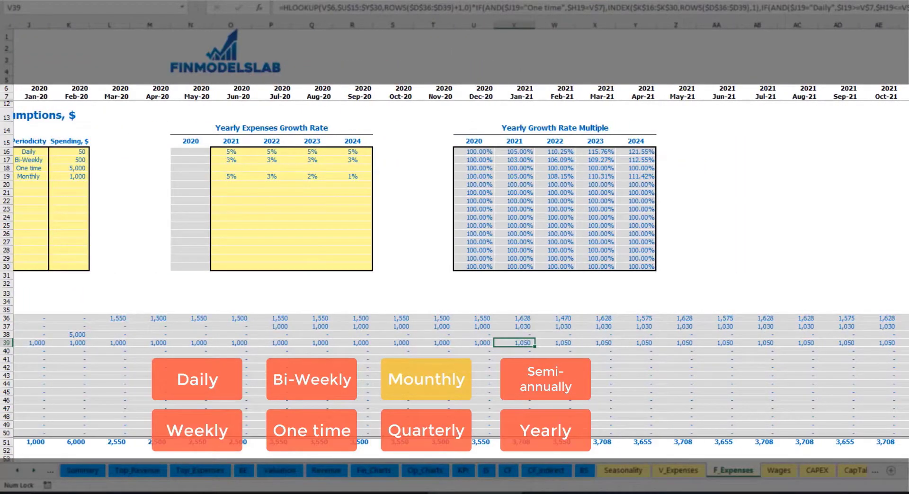
pyautogui.click(907, 25)
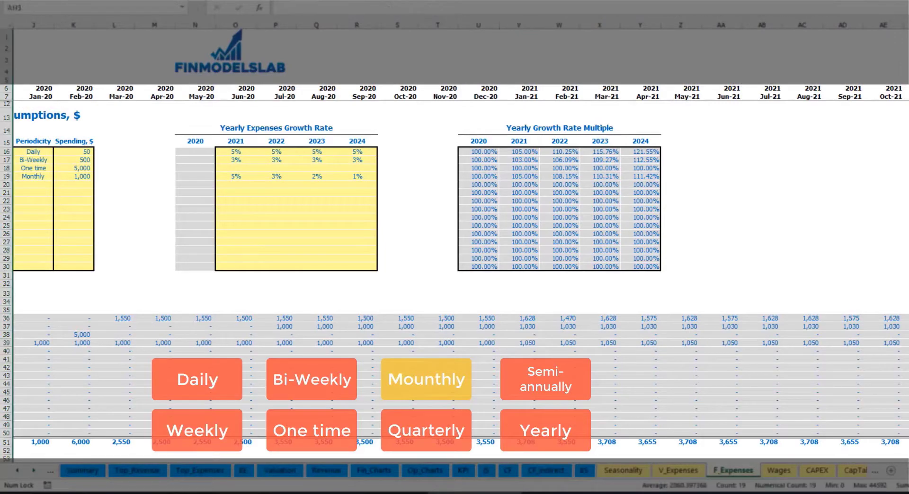
pyautogui.click(907, 343)
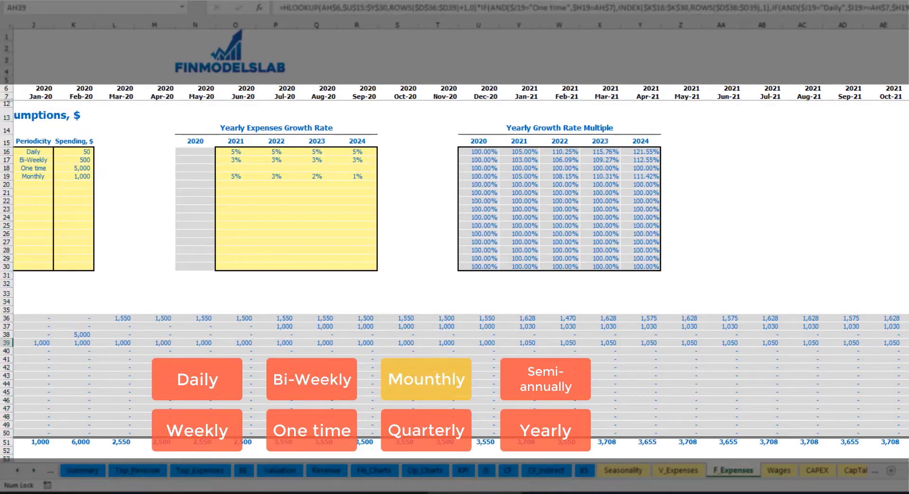
pyautogui.hscroll(-5, 432, 300)
# Change the Insurance periodicity to Quarterly and check its amounts in the monthly fixed expenses.
pyautogui.click(276, 176)
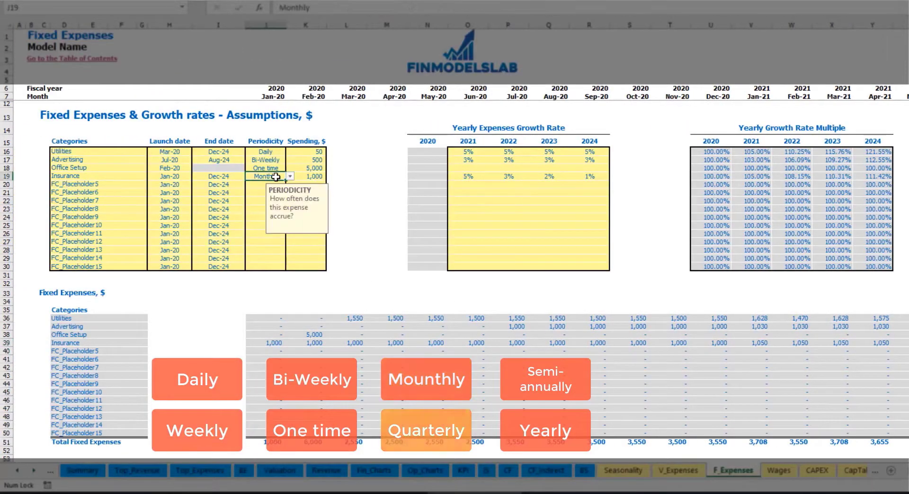
pyautogui.click(290, 176)
pyautogui.click(288, 223)
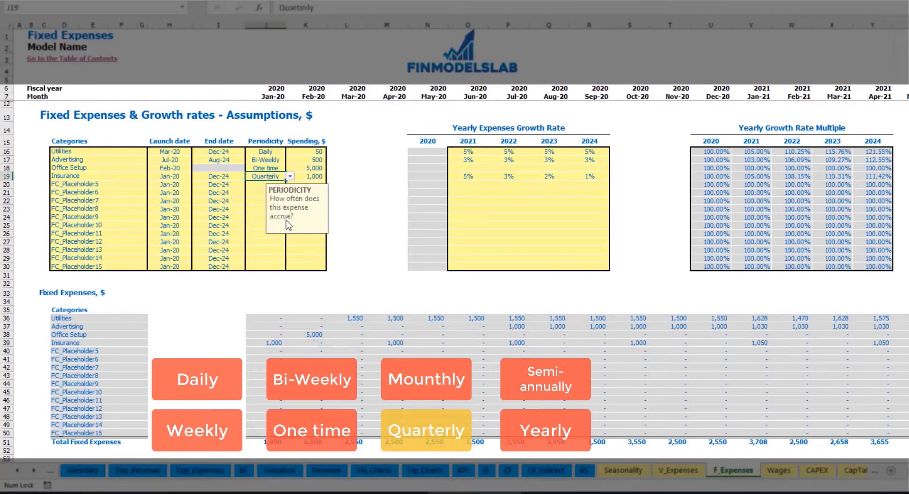
pyautogui.click(264, 340)
pyautogui.click(392, 341)
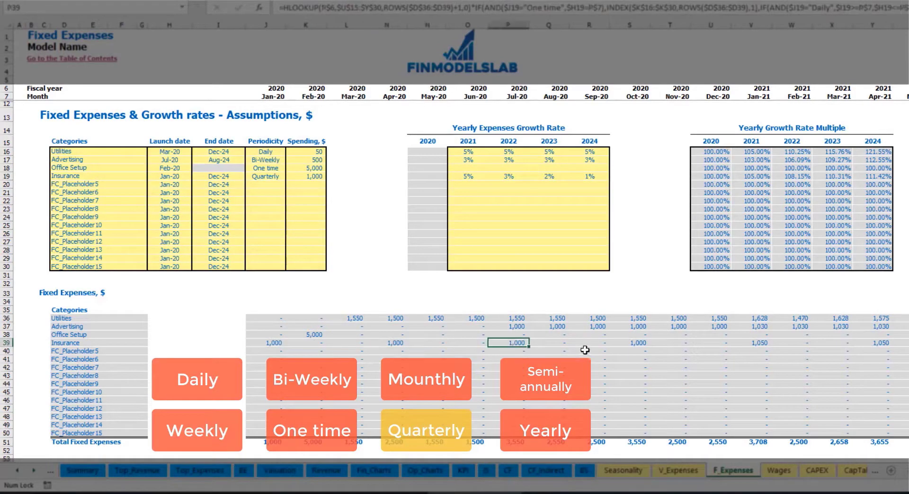
# Set the Insurance launch date to Feb-20 and check the months in which its expense accrues.
pyautogui.click(187, 176)
pyautogui.click(195, 176)
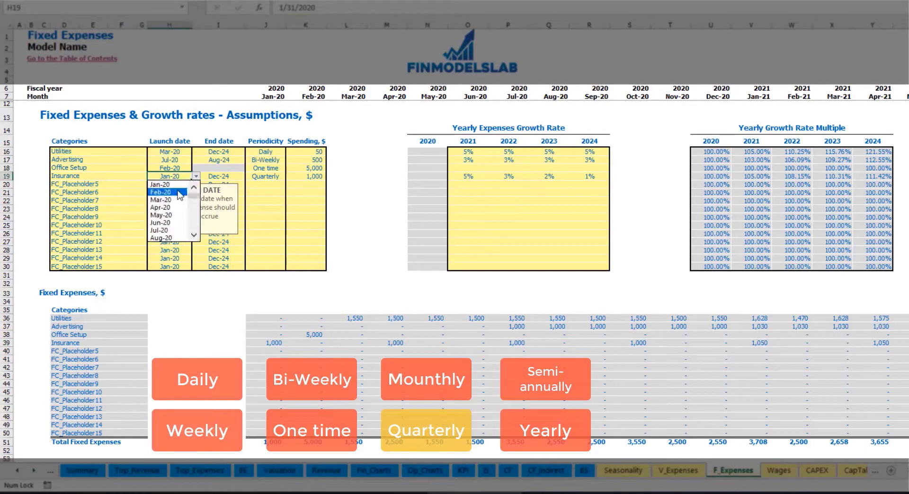
pyautogui.click(176, 191)
pyautogui.click(318, 341)
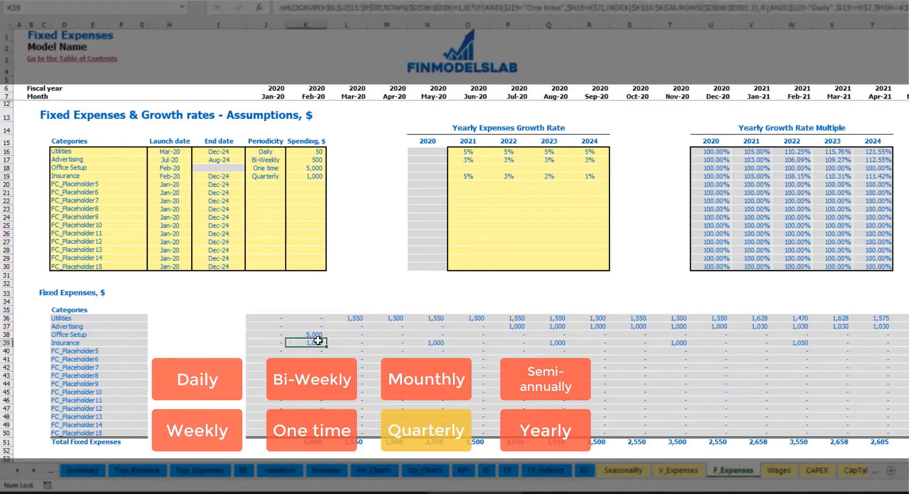
pyautogui.click(434, 344)
pyautogui.click(561, 343)
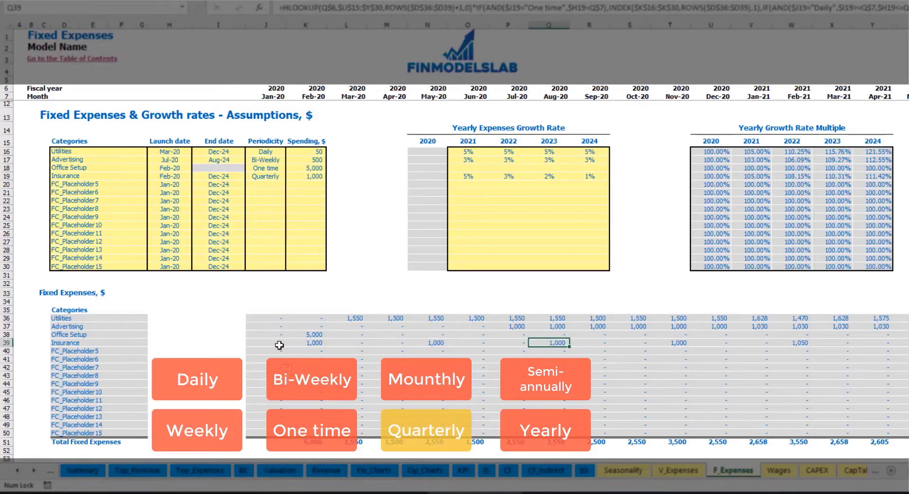
pyautogui.click(304, 345)
pyautogui.click(436, 343)
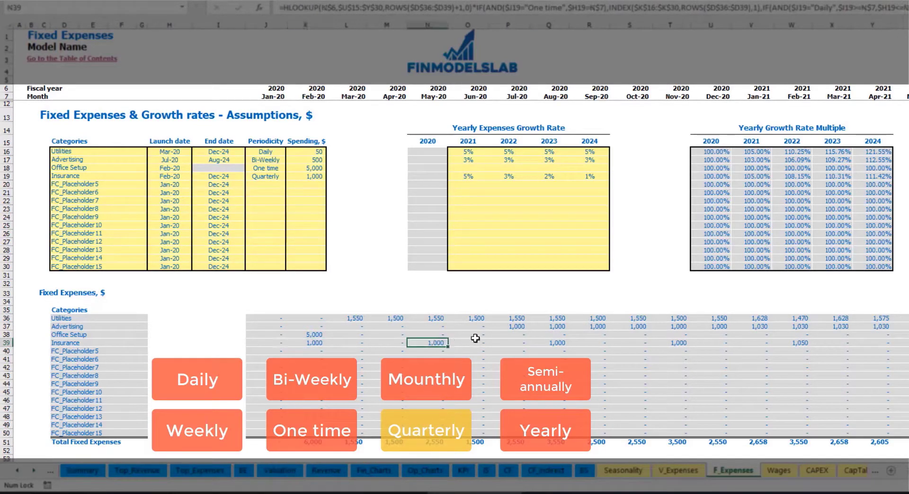
# Change the Insurance periodicity to Semi-Annually and check its row in the monthly fixed expenses.
pyautogui.click(282, 176)
pyautogui.click(289, 176)
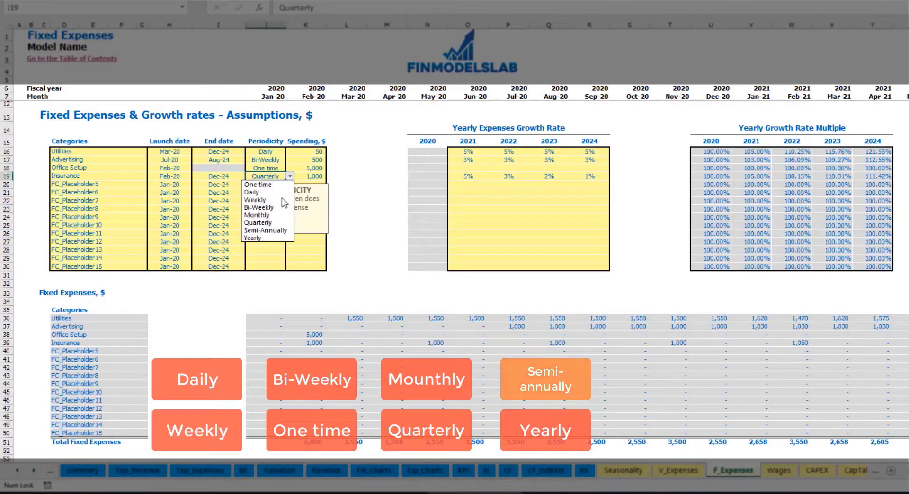
pyautogui.click(280, 230)
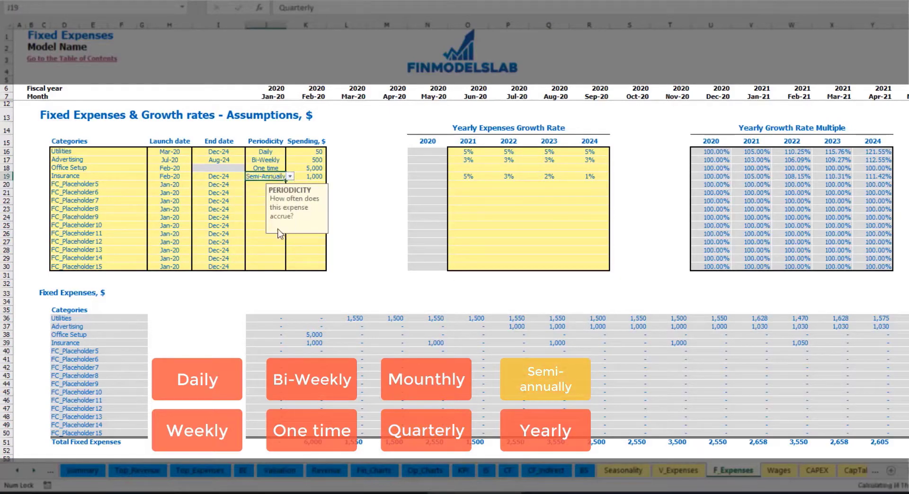
pyautogui.click(310, 343)
pyautogui.moveTo(327, 346); pyautogui.dragTo(770, 346)
pyautogui.click(562, 344)
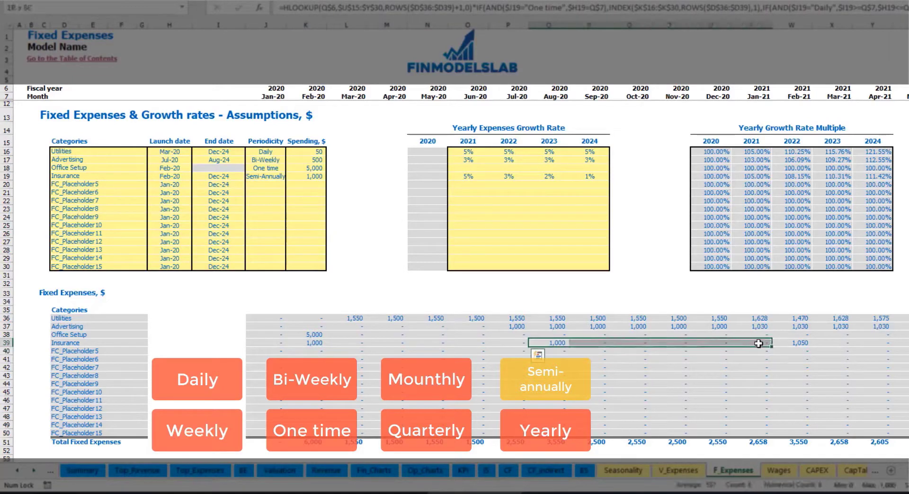
pyautogui.click(791, 349)
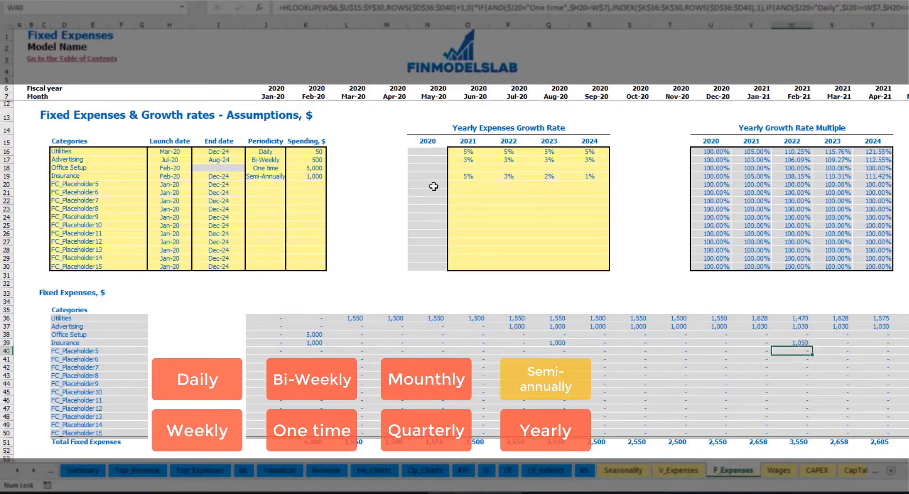
# Set the Insurance periodicity to Yearly and check its row across the monthly fixed expenses.
pyautogui.click(280, 177)
pyautogui.click(290, 176)
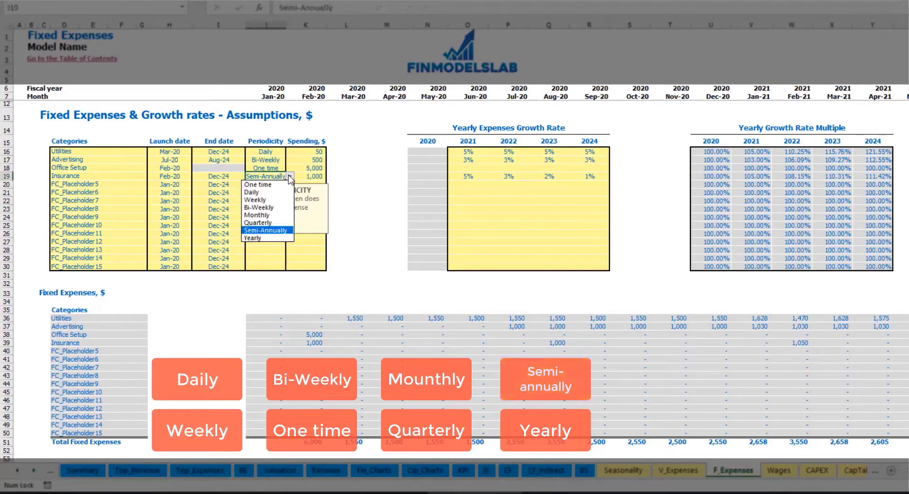
pyautogui.click(260, 239)
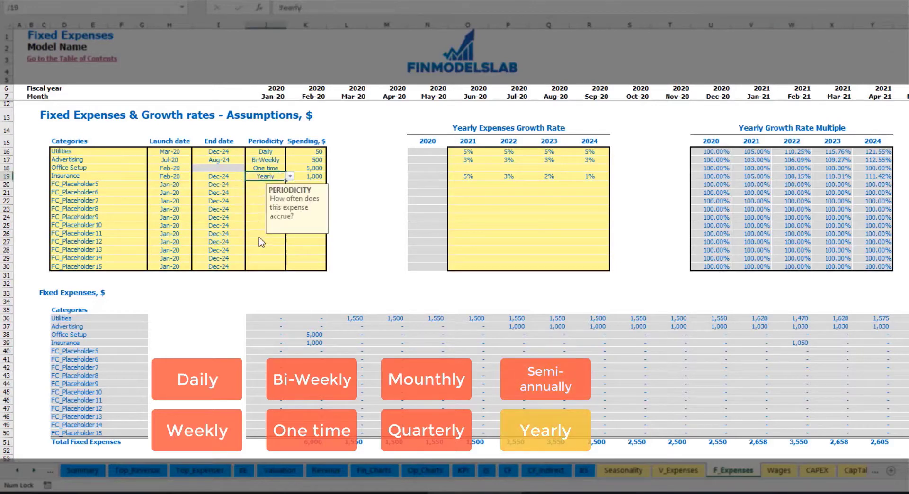
pyautogui.click(308, 345)
pyautogui.moveTo(329, 347); pyautogui.dragTo(905, 345)
# Review the Insurance launch and end dates and the monthly amounts of all fixed expense categories.
pyautogui.click(177, 177)
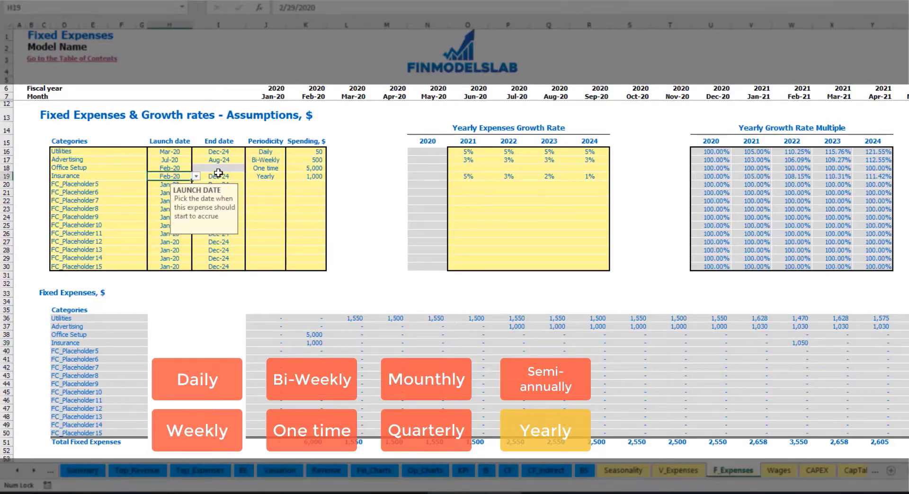
pyautogui.click(219, 175)
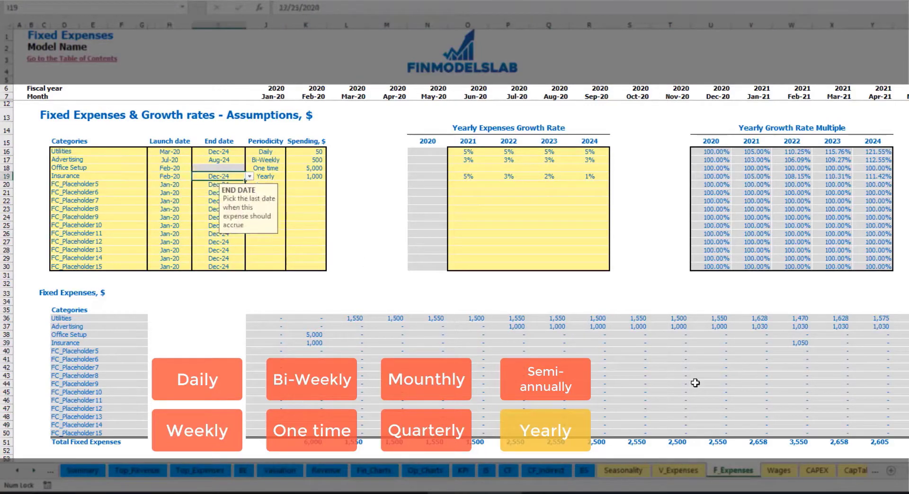
pyautogui.click(636, 268)
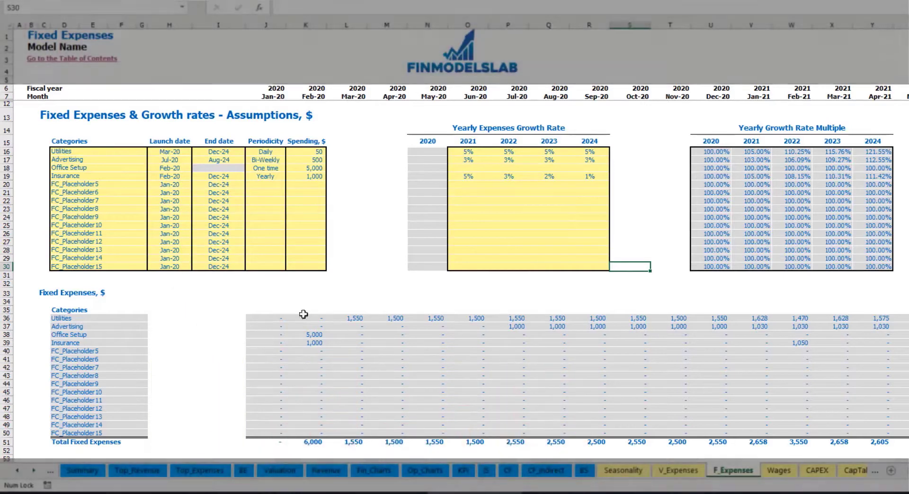
pyautogui.moveTo(264, 318); pyautogui.dragTo(834, 433)
# Open the IS sheet and expand Total Fixed Expenses to examine the individual fixed expense categories.
pyautogui.click(486, 470)
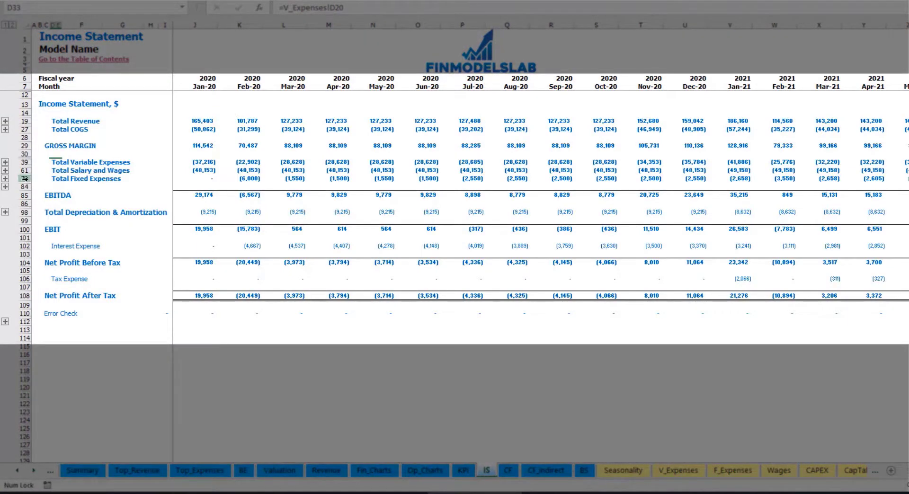
pyautogui.click(53, 179)
pyautogui.click(5, 179)
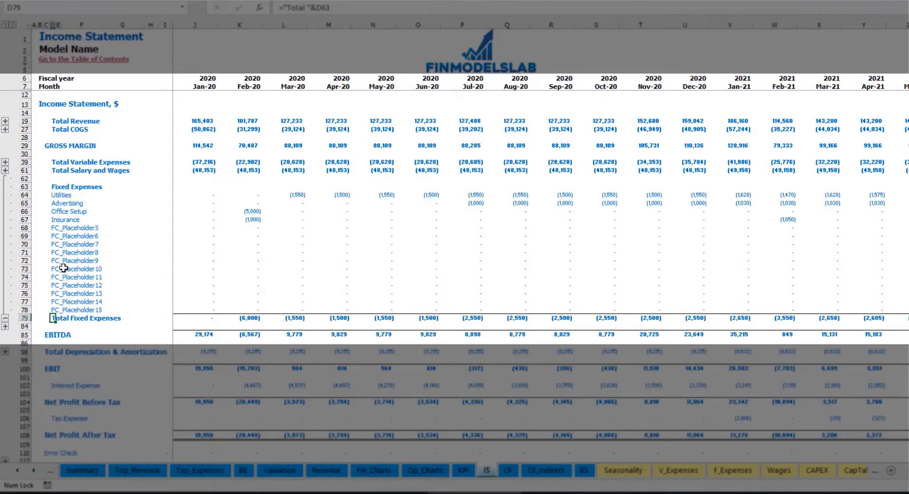
pyautogui.moveTo(25, 195); pyautogui.dragTo(61, 310)
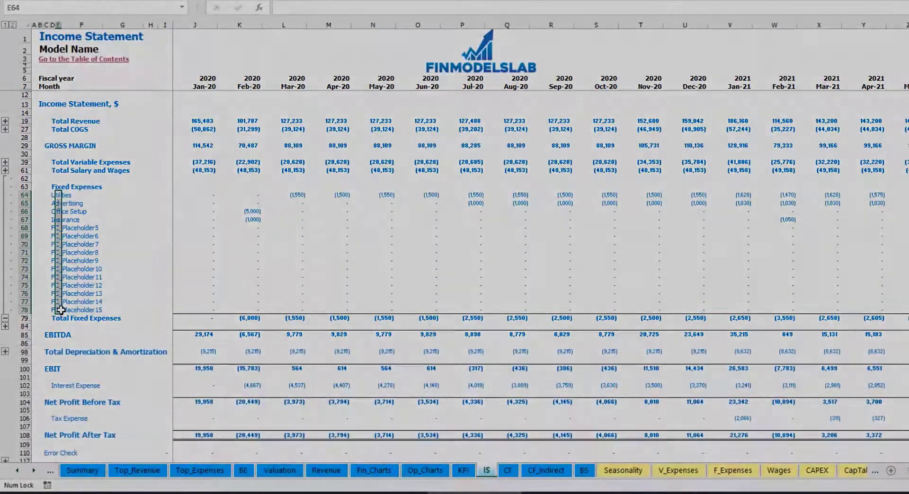
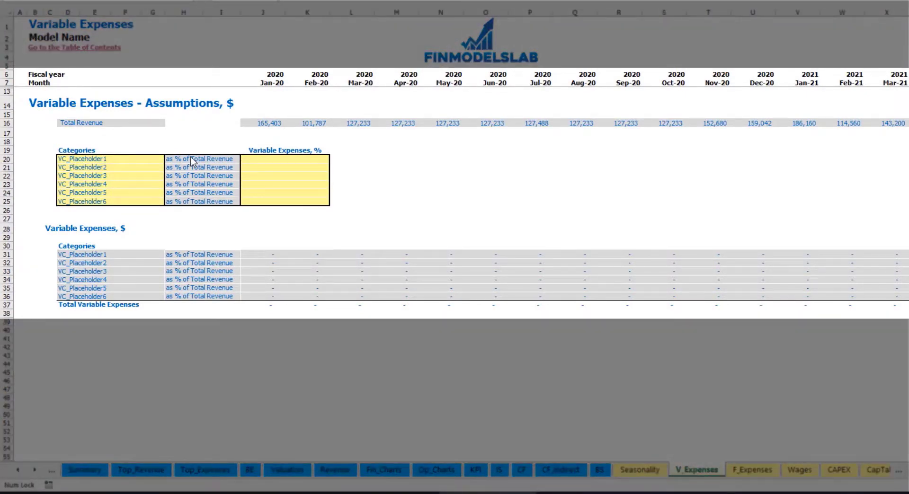
# On the V_Expenses sheet, rename VC_Placeholder1 as Bank fees and set its variable expense to 2.5% of total revenue.
pyautogui.click(99, 159)
pyautogui.write('Bank fees')
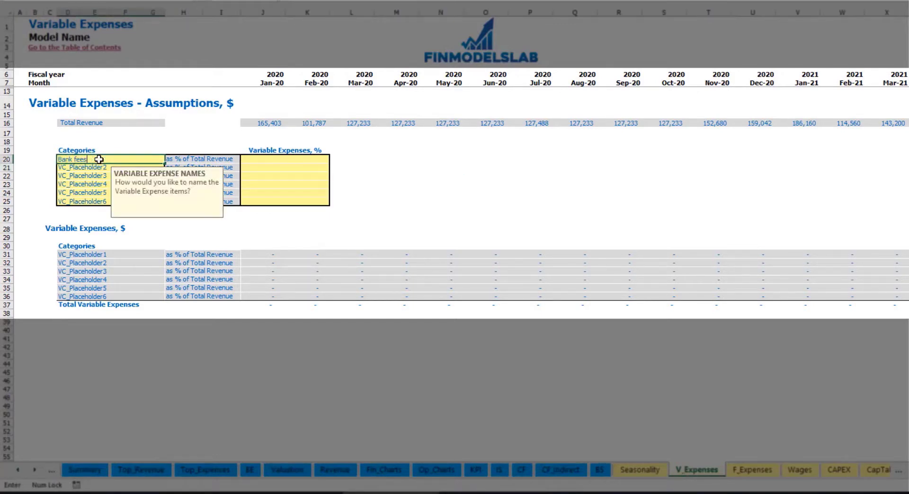
pyautogui.press('Return')
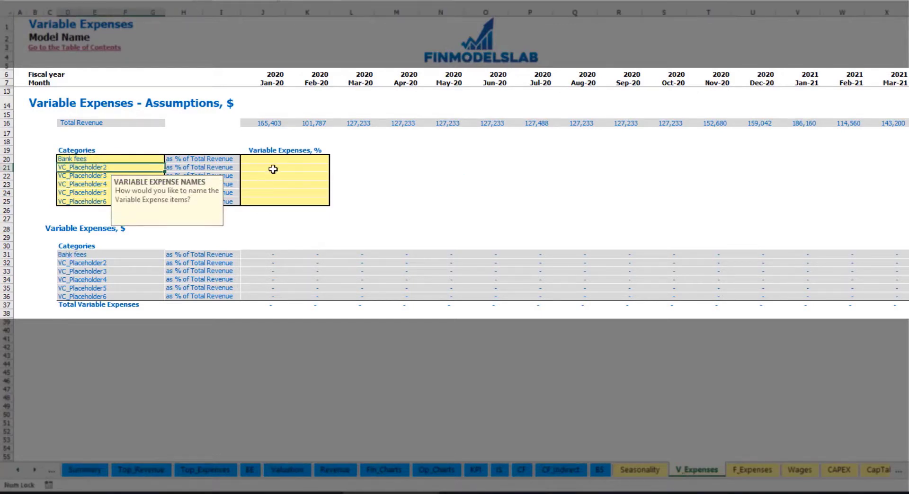
pyautogui.click(268, 158)
pyautogui.write('2.5%')
pyautogui.press('Return')
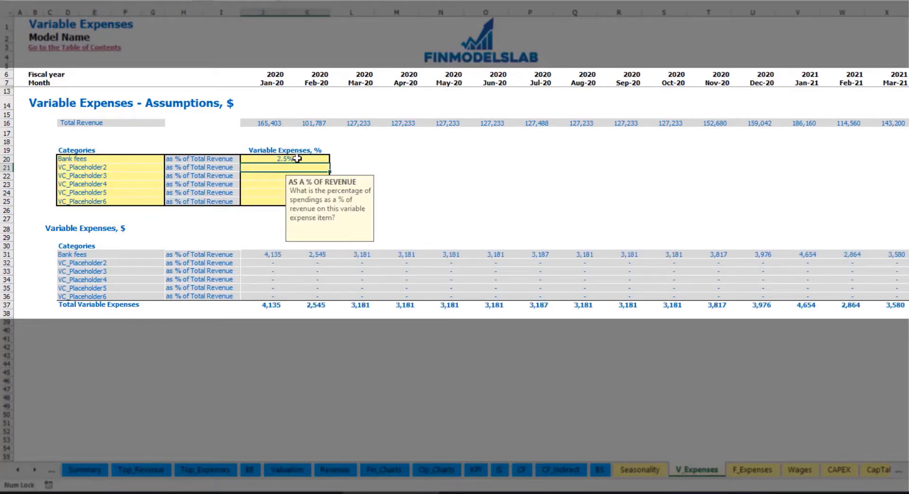
# Compare the monthly Total Revenue through 2024 with the calculated Bank fees amounts.
pyautogui.moveTo(268, 124); pyautogui.dragTo(708, 126)
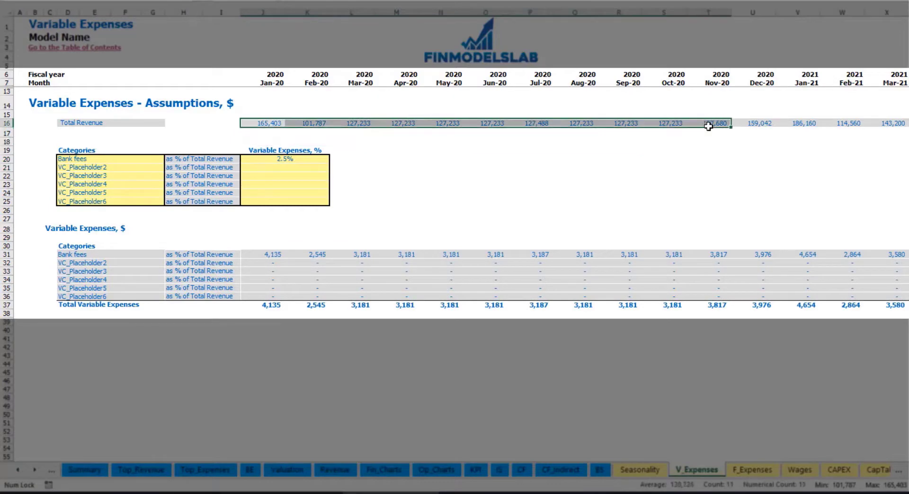
pyautogui.hscroll(15, 461, 193)
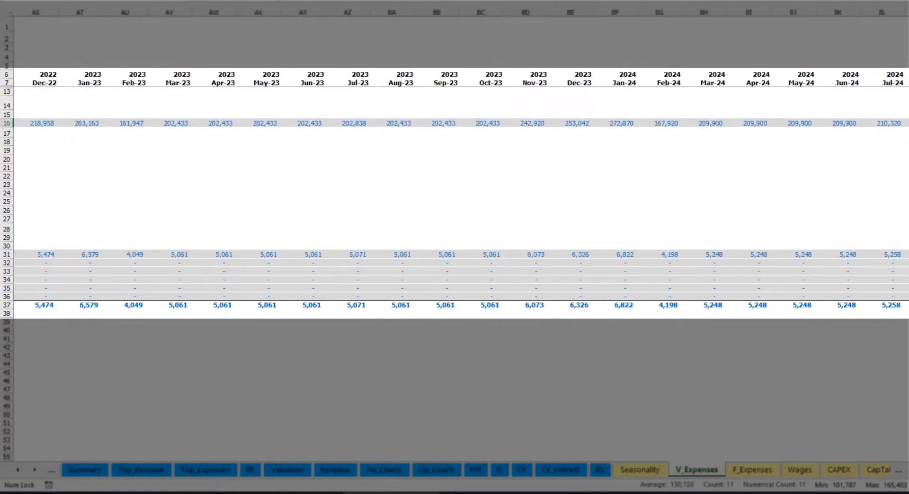
pyautogui.hscroll(-15, 460, 193)
pyautogui.click(278, 256)
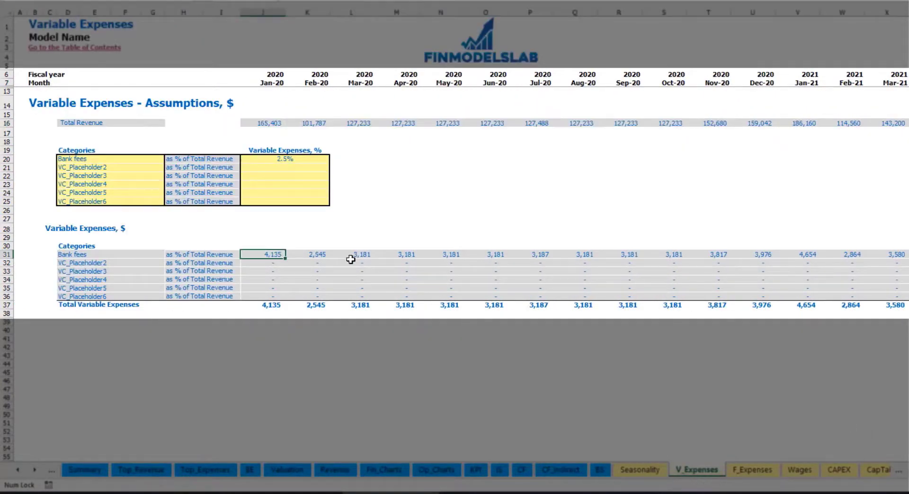
pyautogui.click(350, 257)
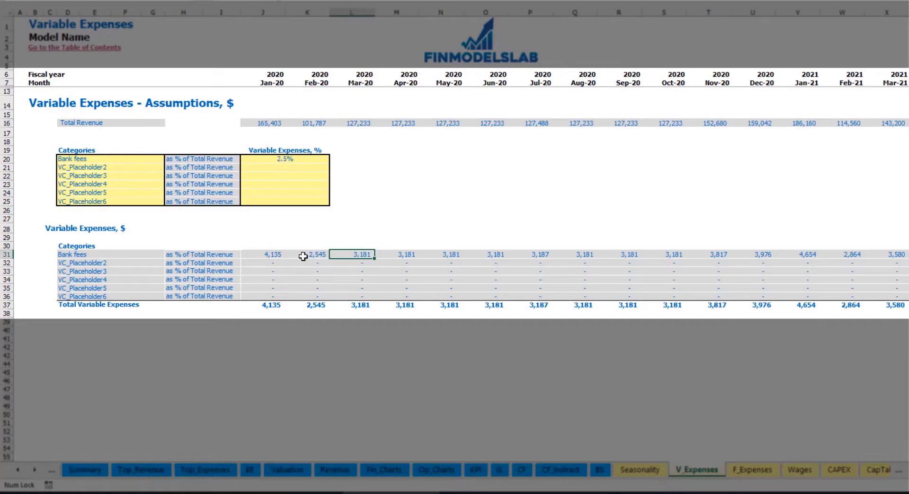
# Rename VC_Placeholder2 as Other Var Exp and set its variable expense to 5% of total revenue.
pyautogui.click(114, 169)
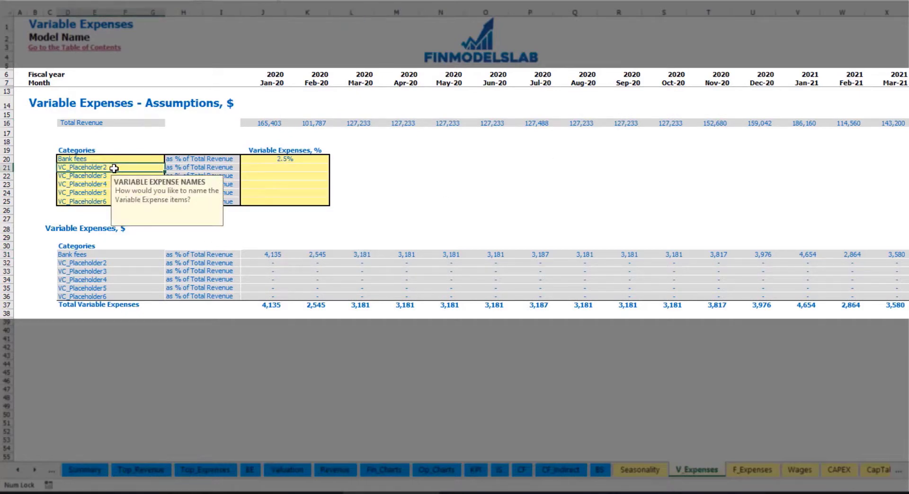
pyautogui.write('Other Var Exp')
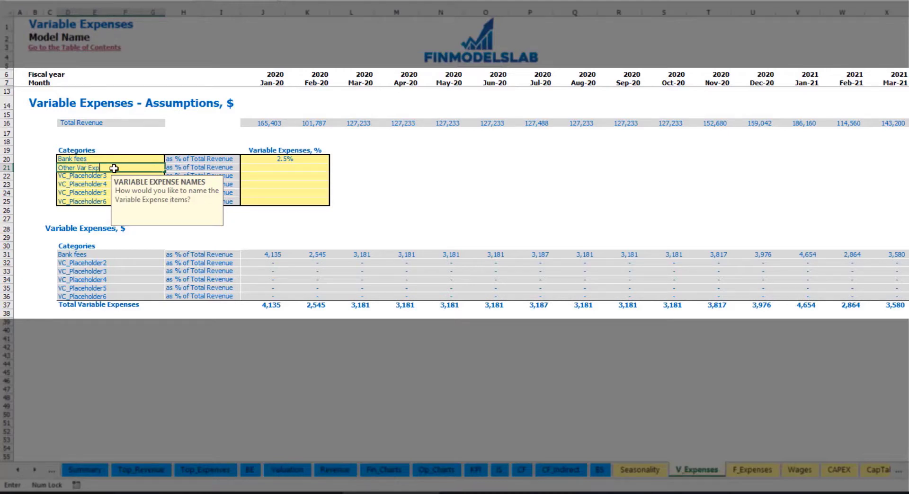
pyautogui.press('Return')
pyautogui.click(276, 167)
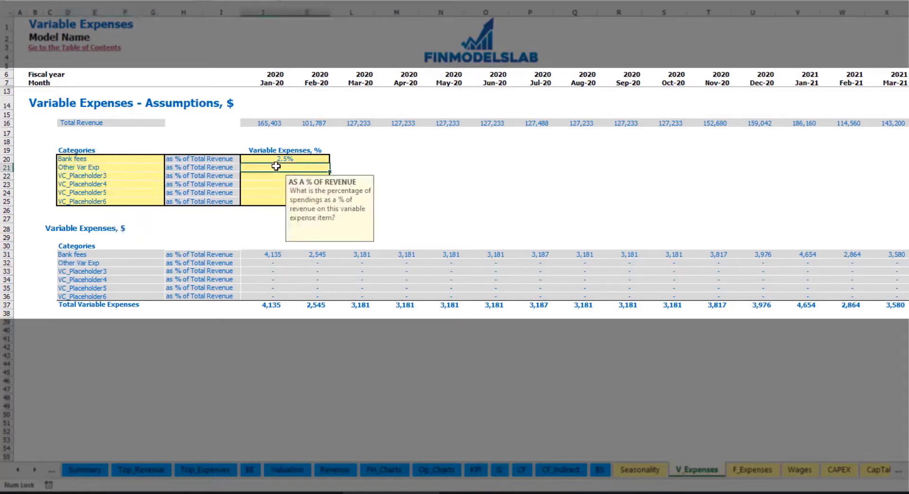
pyautogui.write('5')
pyautogui.press('Return')
pyautogui.click(144, 176)
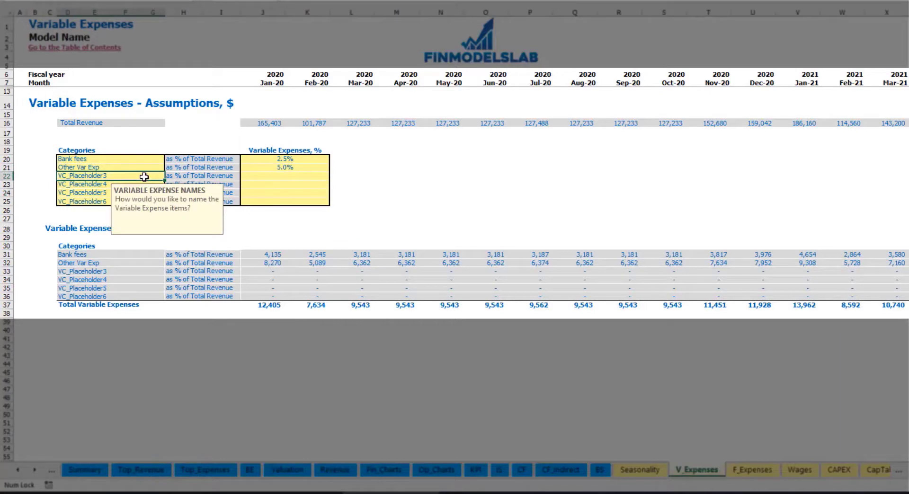
# Rename VC_Placeholder3 as Direct Labor and set its variable expense to 15% of total revenue.
pyautogui.write('Direct Labor')
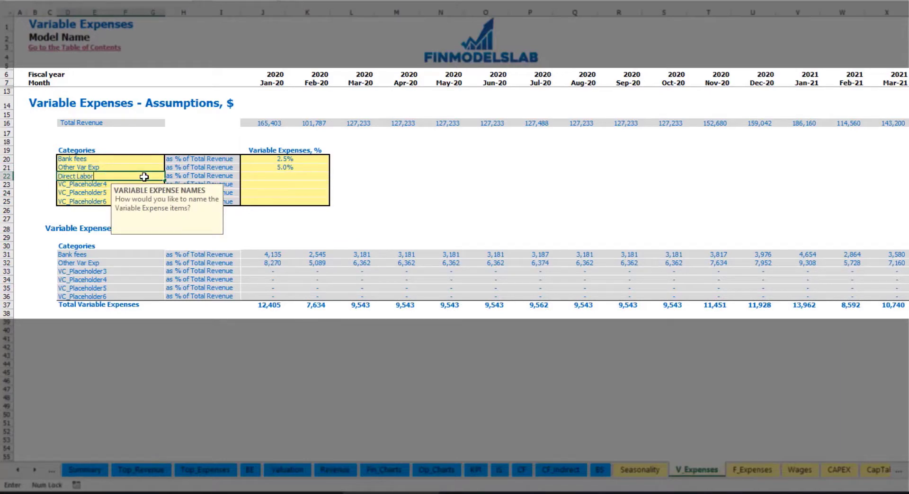
pyautogui.press('Return')
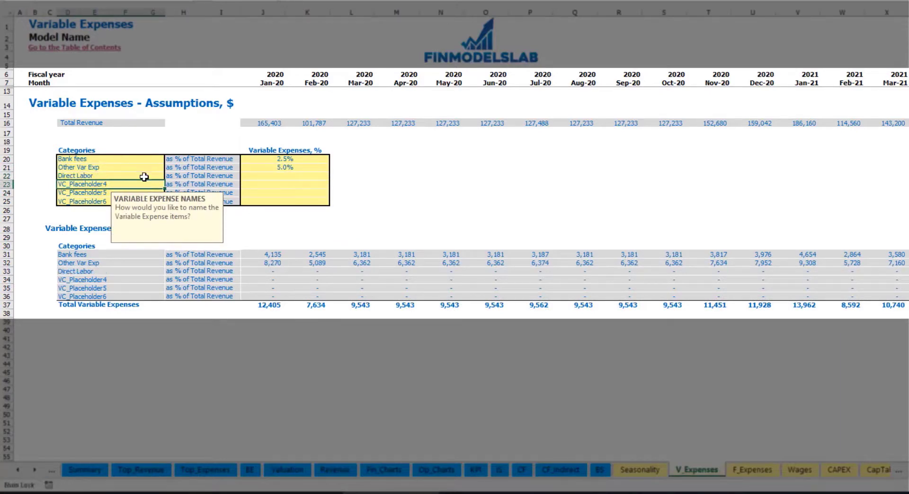
pyautogui.click(267, 177)
pyautogui.write('15')
pyautogui.press('Return')
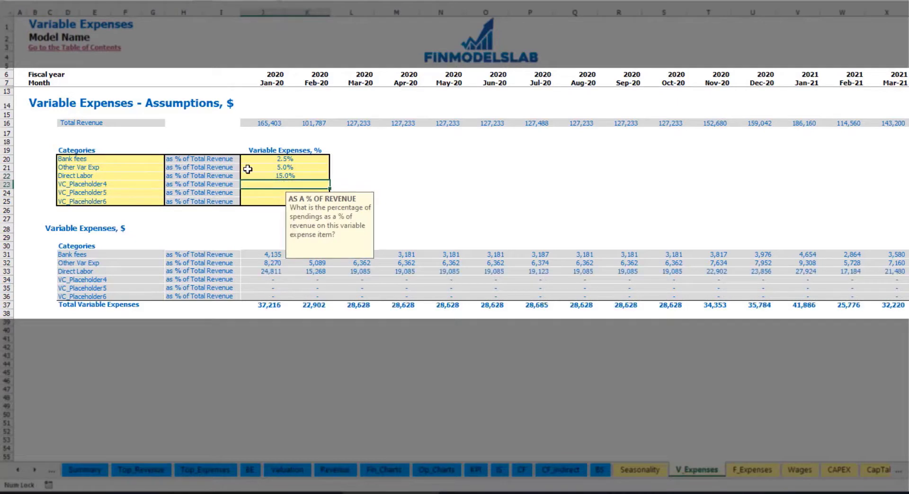
pyautogui.click(265, 255)
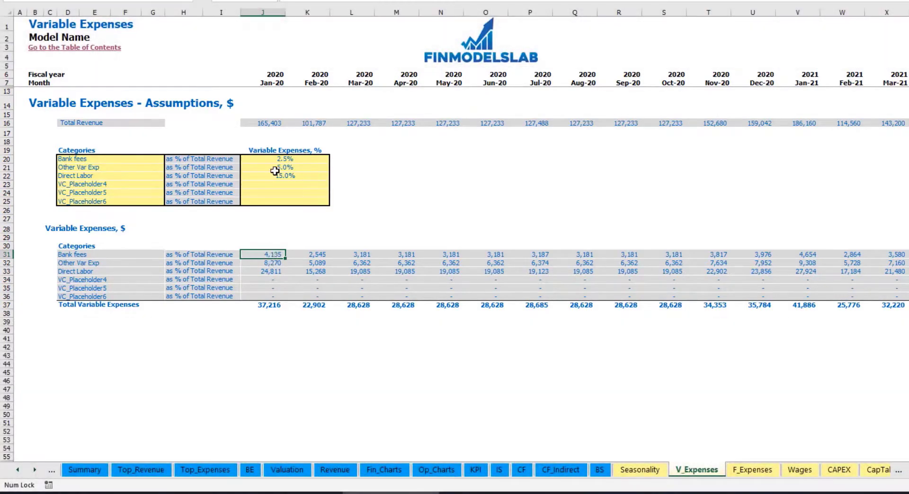
# Open the IS sheet and expand Total Variable Expenses to examine the monthly amounts of the individual variable expense categories.
pyautogui.click(492, 466)
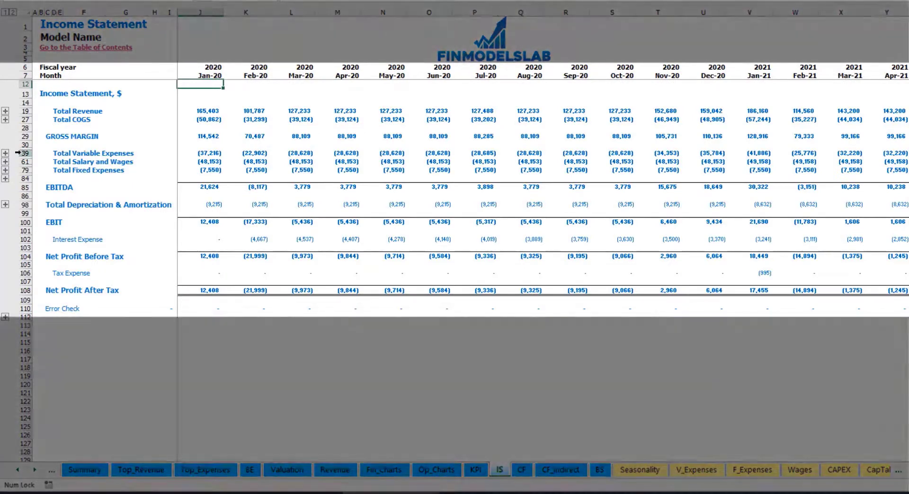
pyautogui.click(15, 153)
pyautogui.click(6, 154)
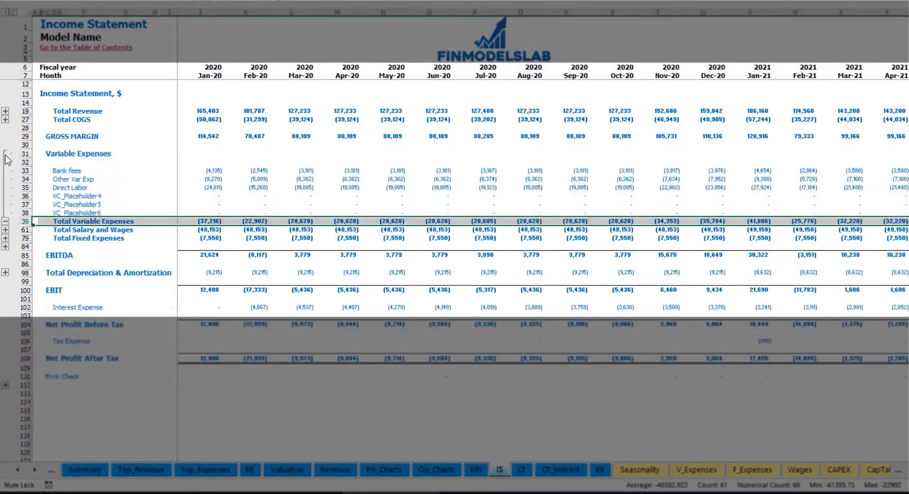
pyautogui.moveTo(26, 170); pyautogui.dragTo(33, 204)
pyautogui.click(221, 170)
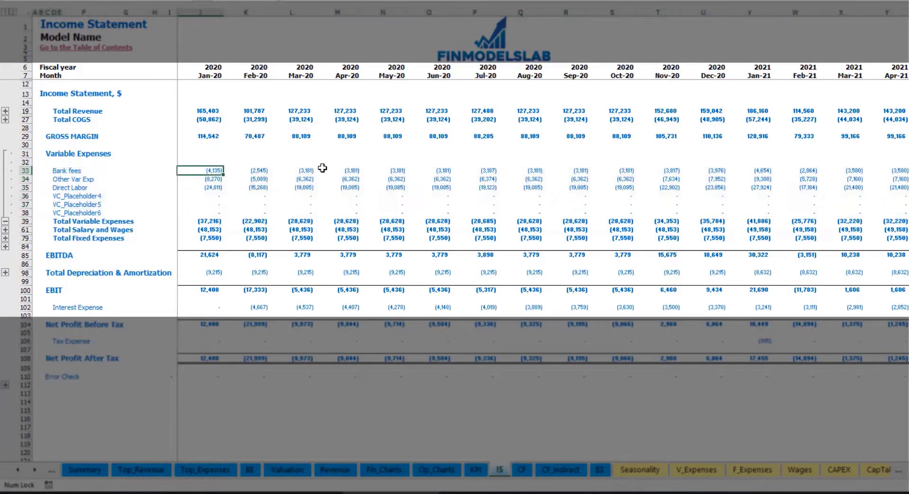
pyautogui.click(323, 171)
pyautogui.moveTo(57, 172); pyautogui.dragTo(60, 212)
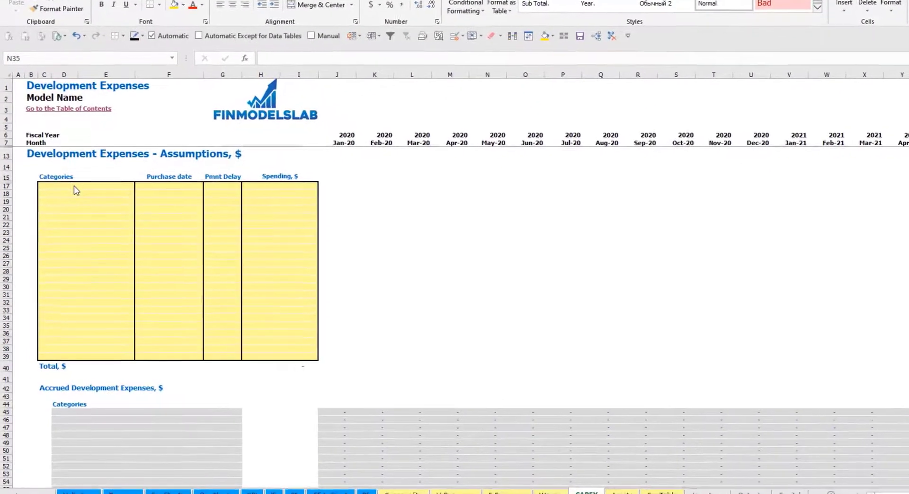
# On the CAPEX sheet, enter Kitchen and Other dev exp as the first two development expense categories.
pyautogui.click(71, 193)
pyautogui.write('Kitchen')
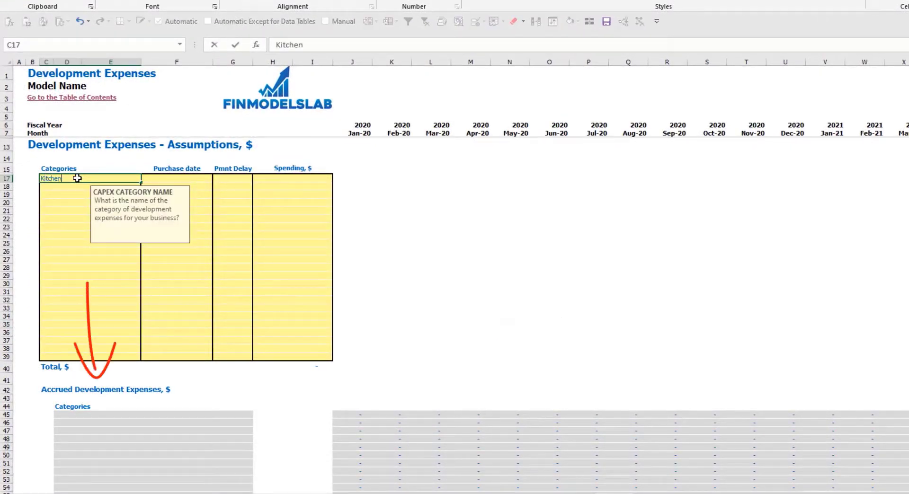
pyautogui.press('Return')
pyautogui.write('Other dev')
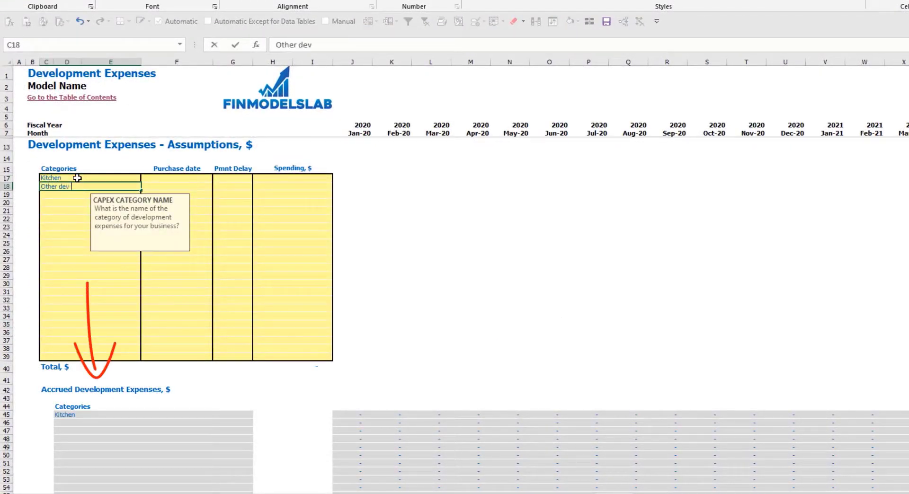
pyautogui.write(' exp')
pyautogui.press('Return')
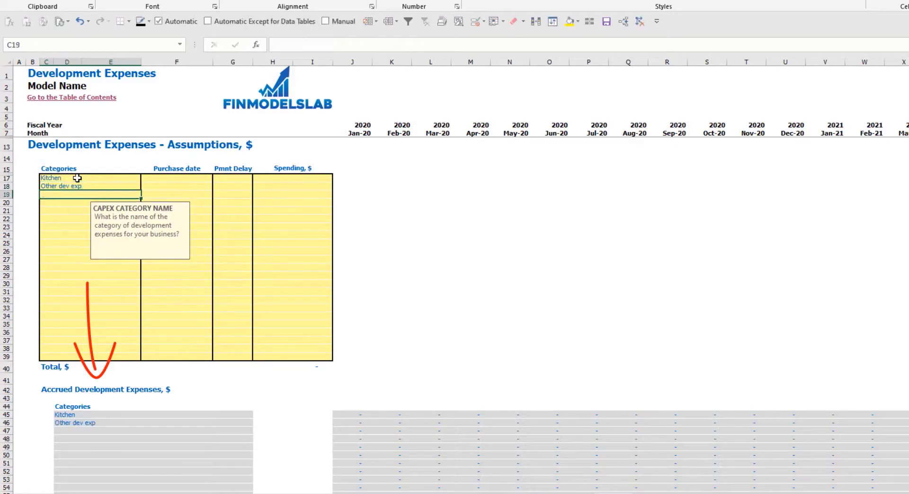
# Set the purchase date to Feb-20 for Kitchen and Mar-20 for Other dev exp.
pyautogui.click(189, 180)
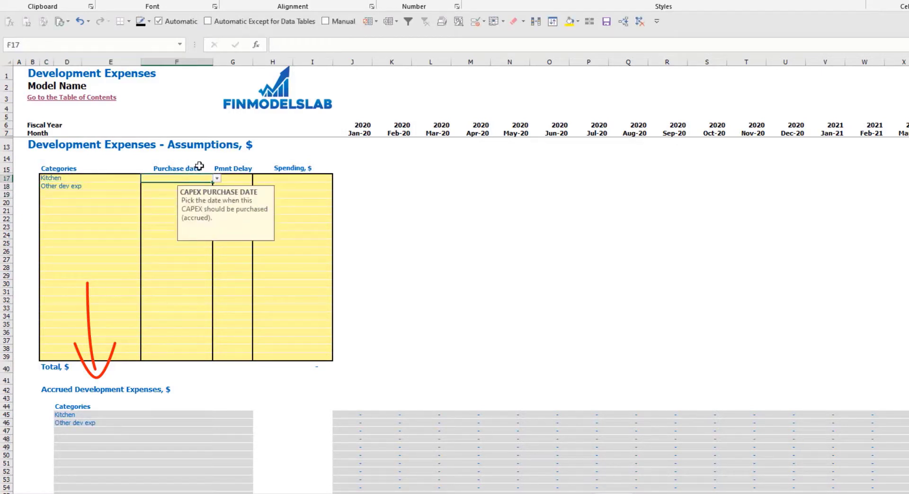
pyautogui.click(216, 179)
pyautogui.click(187, 193)
pyautogui.click(216, 188)
pyautogui.click(218, 187)
pyautogui.click(187, 211)
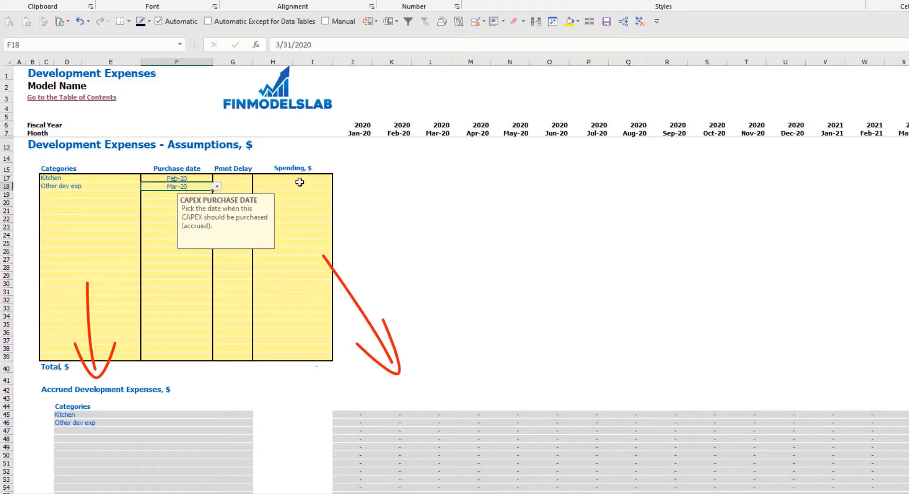
# Enter development spending of 50,000 for Kitchen and 10,000 for Other dev exp.
pyautogui.click(297, 182)
pyautogui.write('50,0')
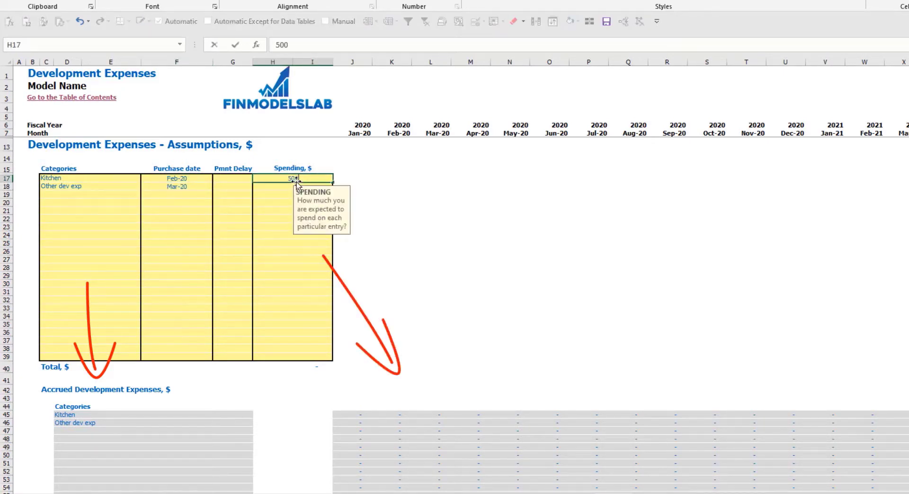
pyautogui.write('00')
pyautogui.press('Return')
pyautogui.write('10,00')
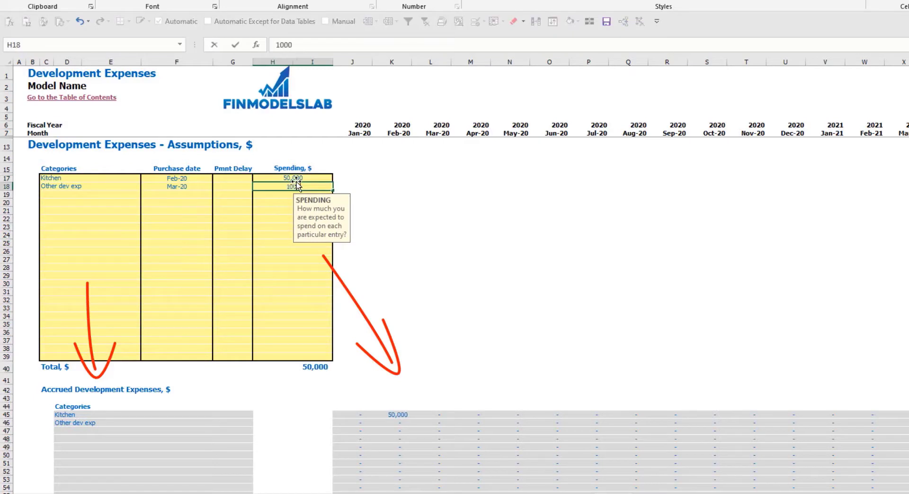
pyautogui.write('0')
pyautogui.press('Return')
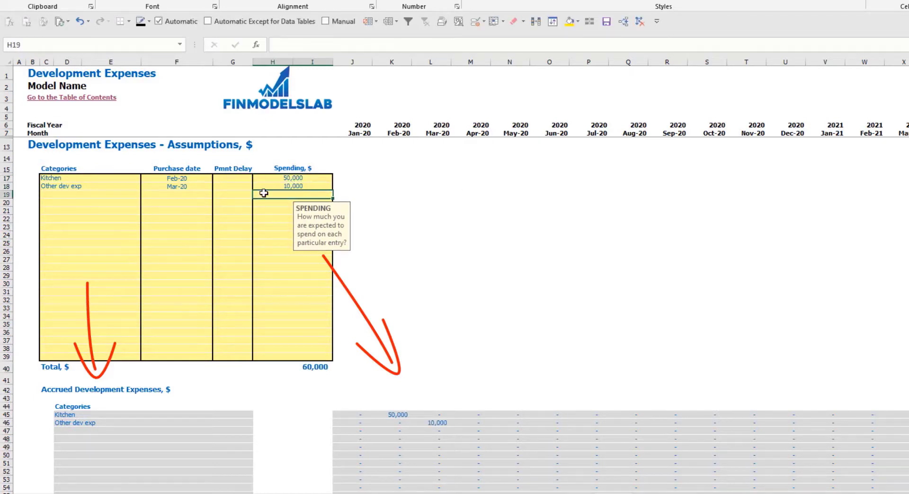
# Set the Kitchen payment delay to 2M and check its payment month under Paid Development Expenses.
pyautogui.click(236, 181)
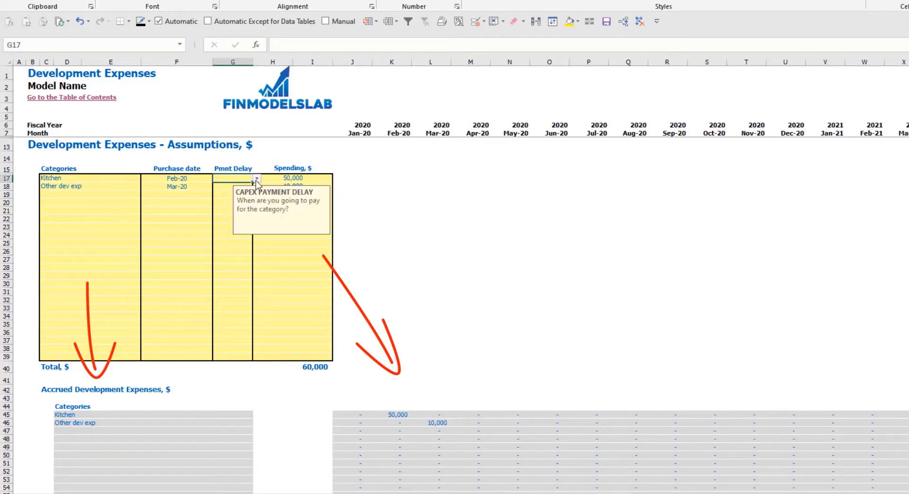
pyautogui.click(257, 178)
pyautogui.click(239, 201)
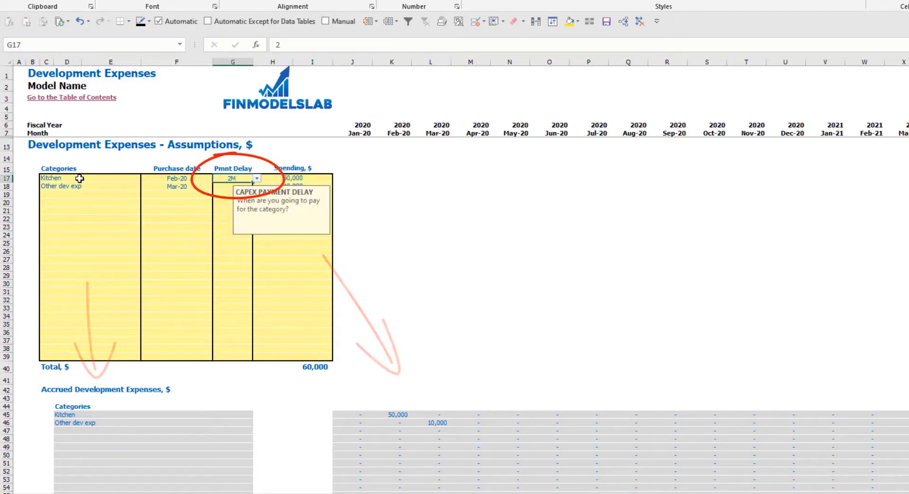
pyautogui.scroll(-10, 432, 379)
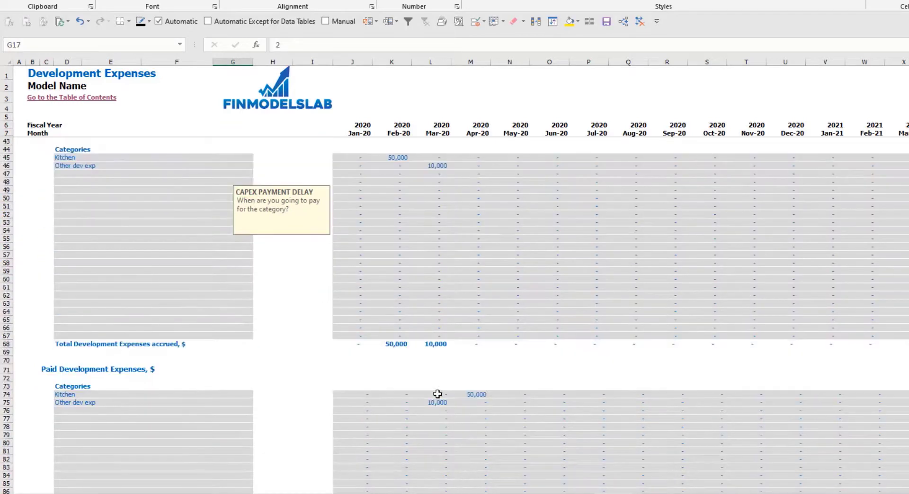
pyautogui.click(470, 395)
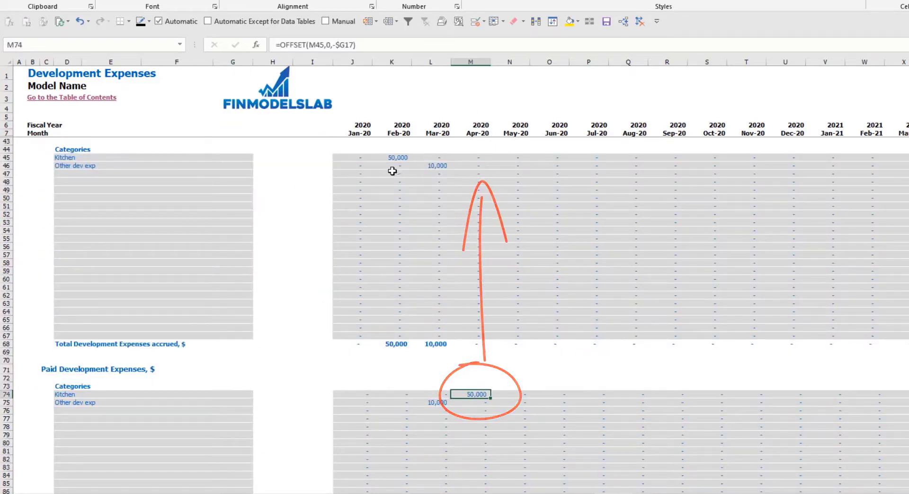
# Set the Other dev exp payment delay to 3M and check its payment month under Paid Development Expenses.
pyautogui.scroll(10, 233, 231)
pyautogui.click(239, 187)
pyautogui.click(256, 187)
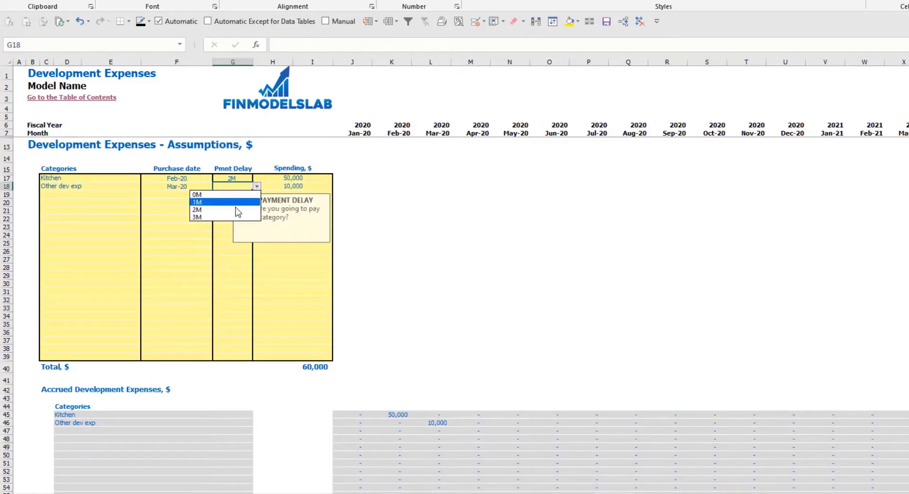
pyautogui.click(197, 218)
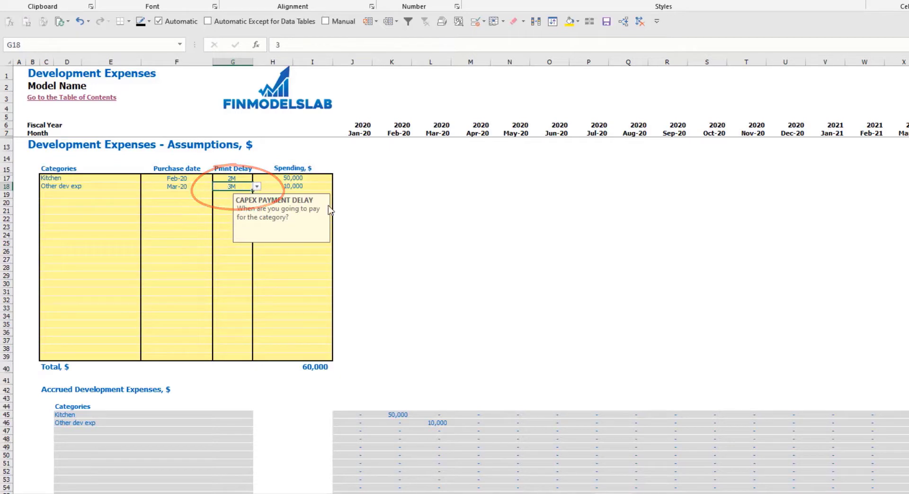
pyautogui.scroll(-10, 465, 318)
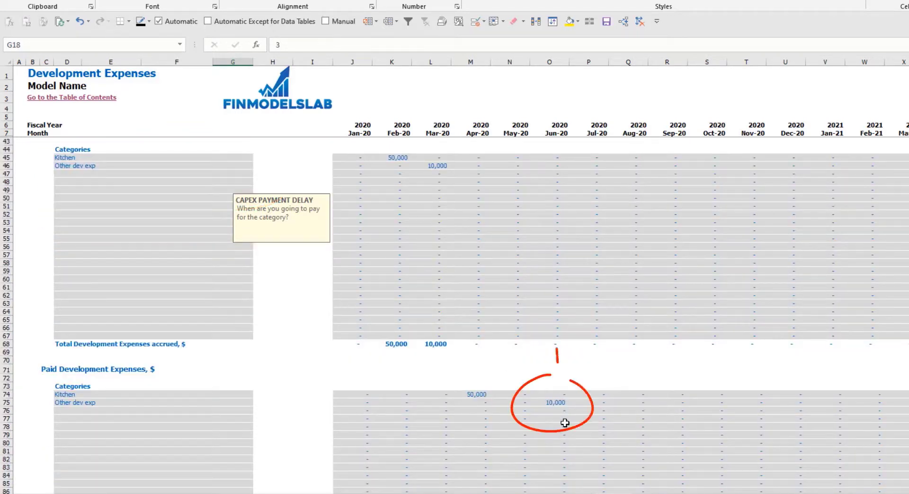
pyautogui.click(549, 410)
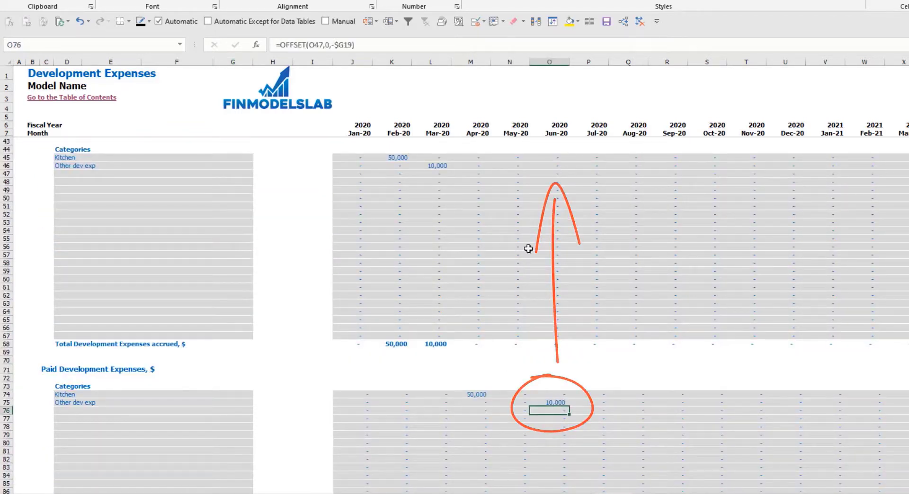
# Compare the total development spending with the Development CAPEX line on the Book Assets sheet, including its book depreciation and closing net book value.
pyautogui.scroll(10, 343, 276)
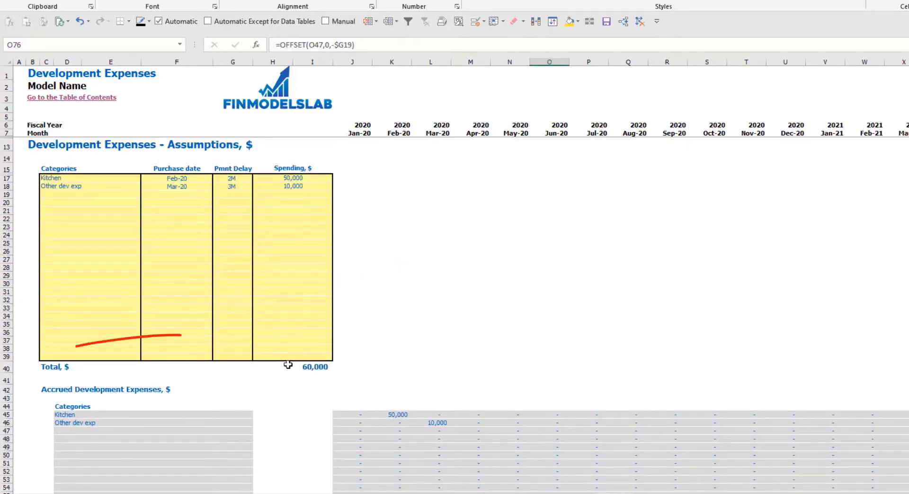
pyautogui.click(298, 367)
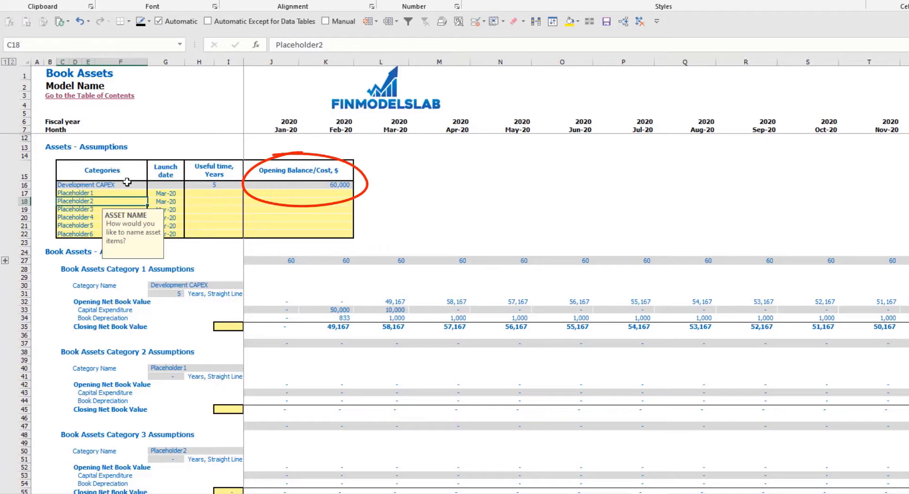
pyautogui.moveTo(130, 185); pyautogui.dragTo(289, 186)
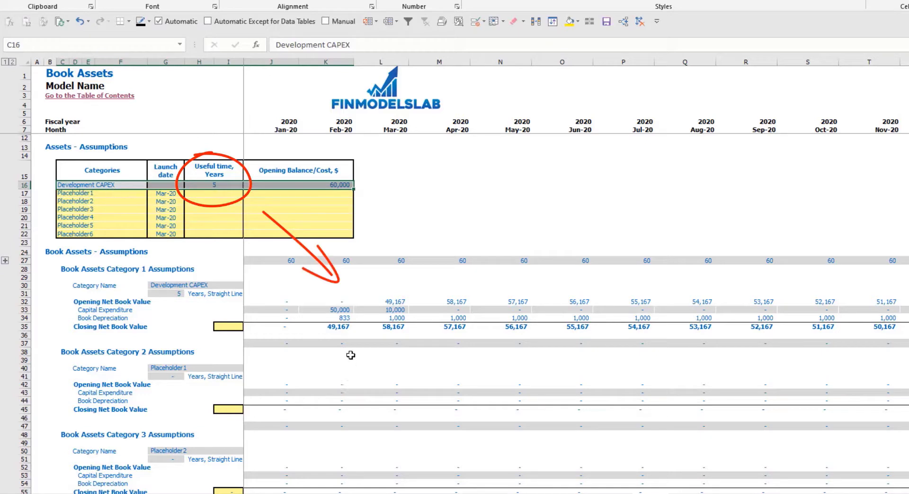
pyautogui.moveTo(340, 320); pyautogui.dragTo(584, 320)
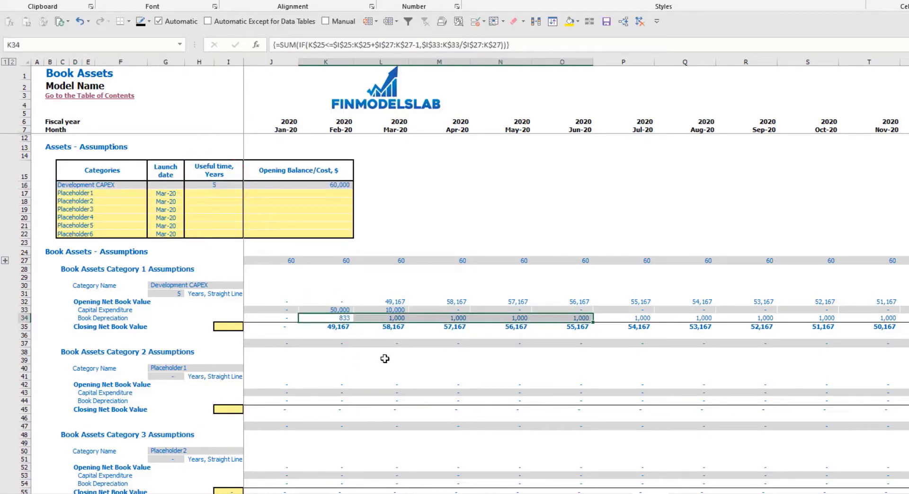
pyautogui.moveTo(332, 329); pyautogui.dragTo(573, 328)
# Rename the Placeholder1 asset category as Other CAPEX and set its launch date to Jun-20.
pyautogui.moveTo(105, 197); pyautogui.dragTo(106, 230)
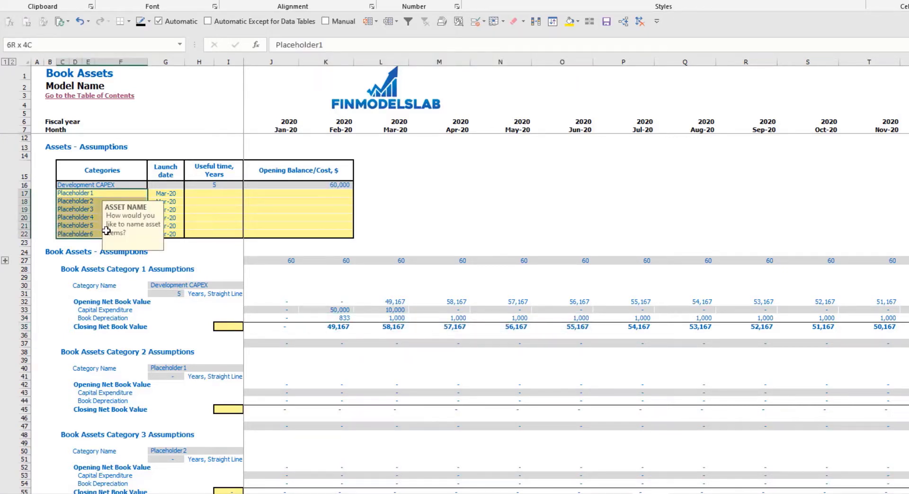
pyautogui.click(84, 197)
pyautogui.write('Other CAPEX')
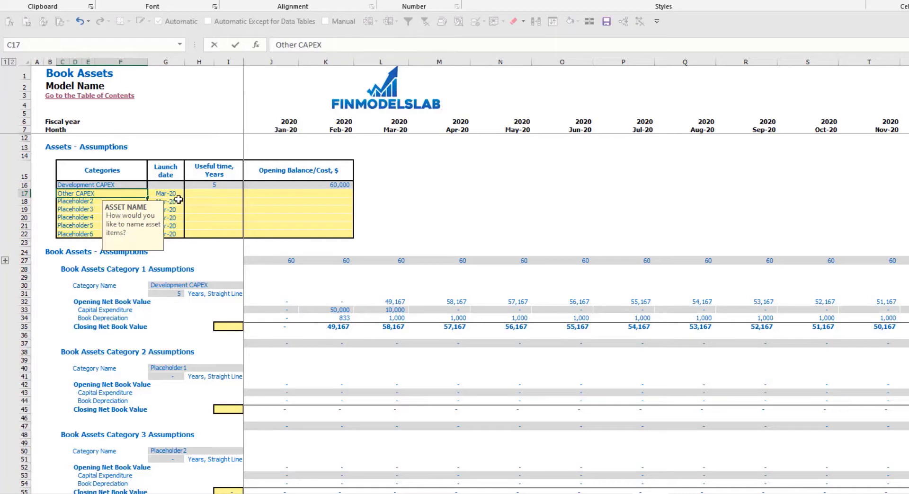
pyautogui.click(176, 193)
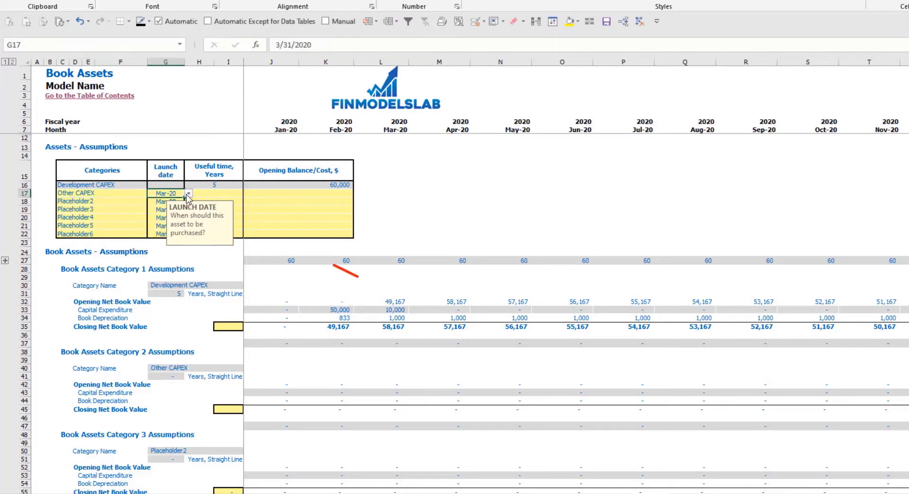
pyautogui.click(188, 193)
pyautogui.click(167, 224)
# Set the useful time of Other CAPEX to 3 years and its opening balance/cost to 5000.
pyautogui.click(227, 193)
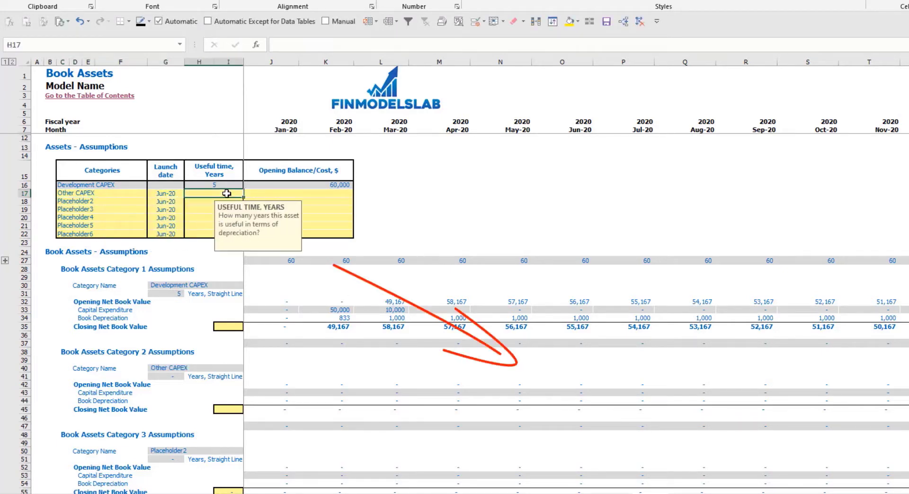
pyautogui.write('3')
pyautogui.press('Return')
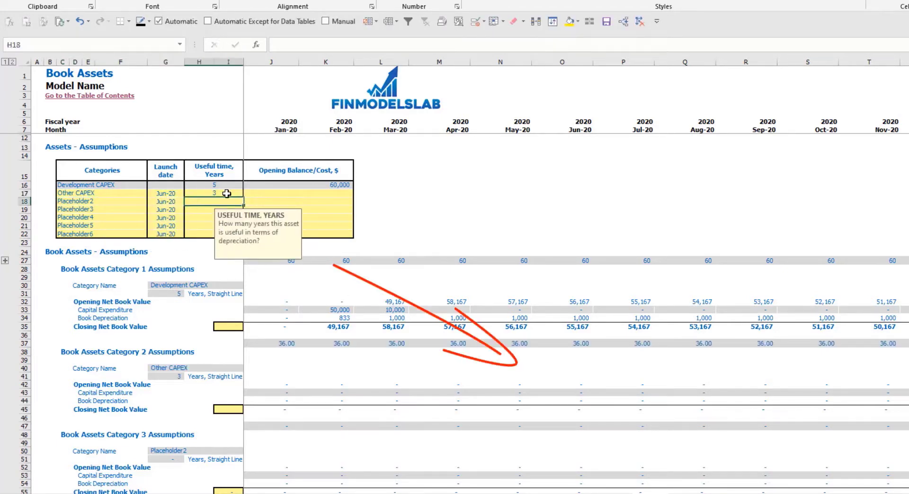
pyautogui.click(290, 192)
pyautogui.write('5000')
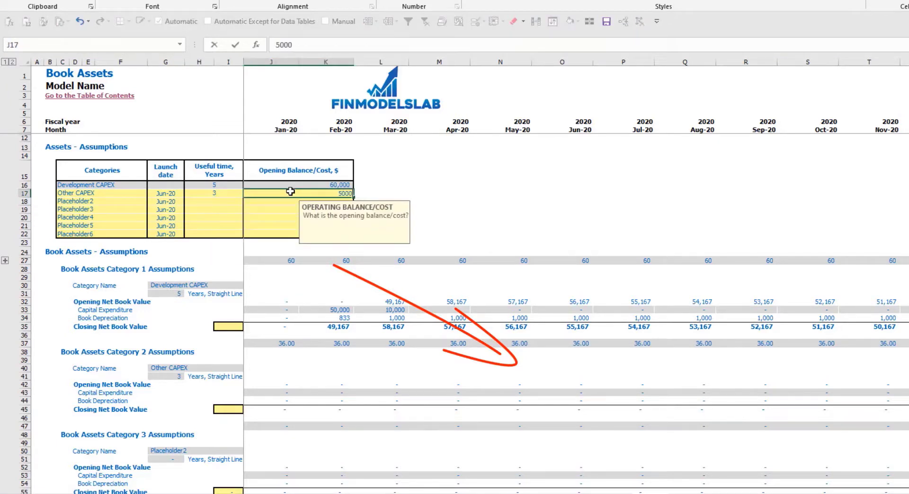
pyautogui.press('Return')
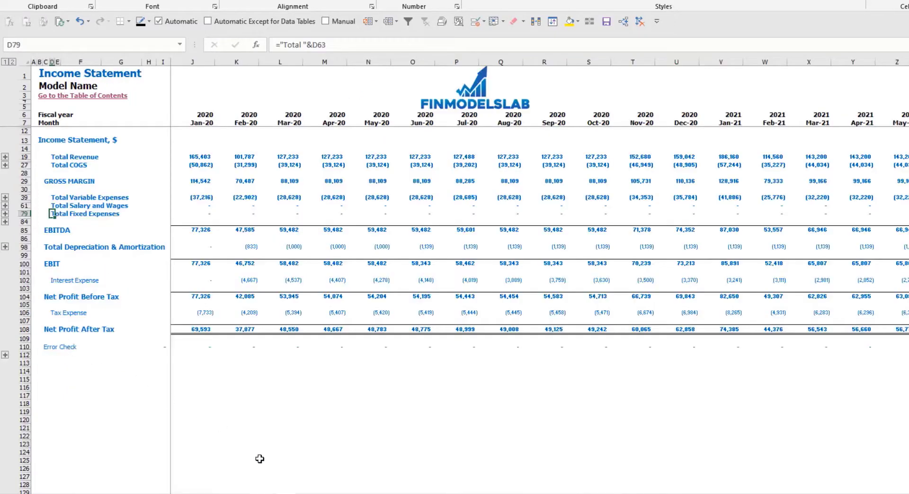
# Review depreciation on the Income Statement, Fixed Assets Capital Expenditure on the Cash Flow Statement and the non-current asset lines on the Balance Sheet.
pyautogui.click(23, 246)
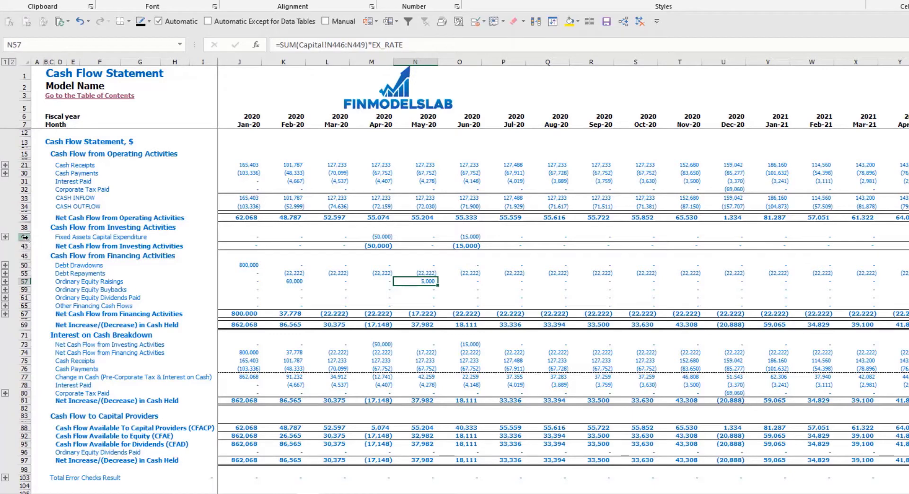
pyautogui.click(24, 237)
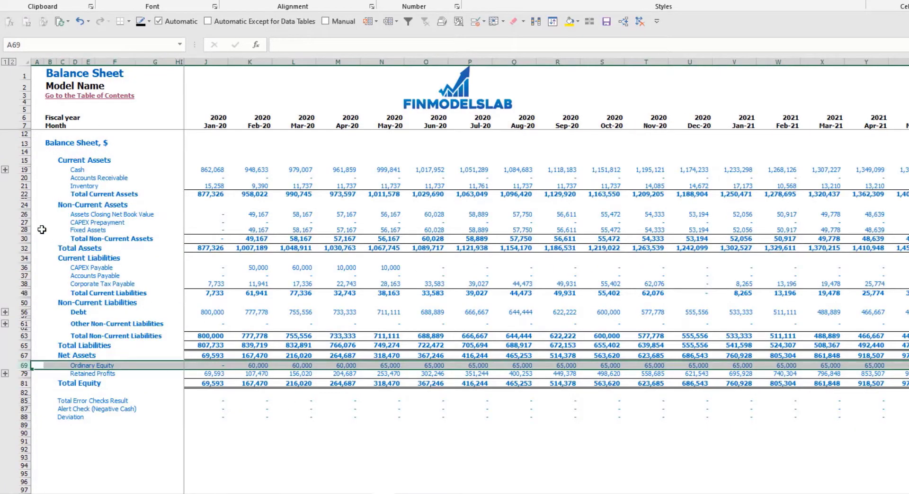
pyautogui.click(23, 229)
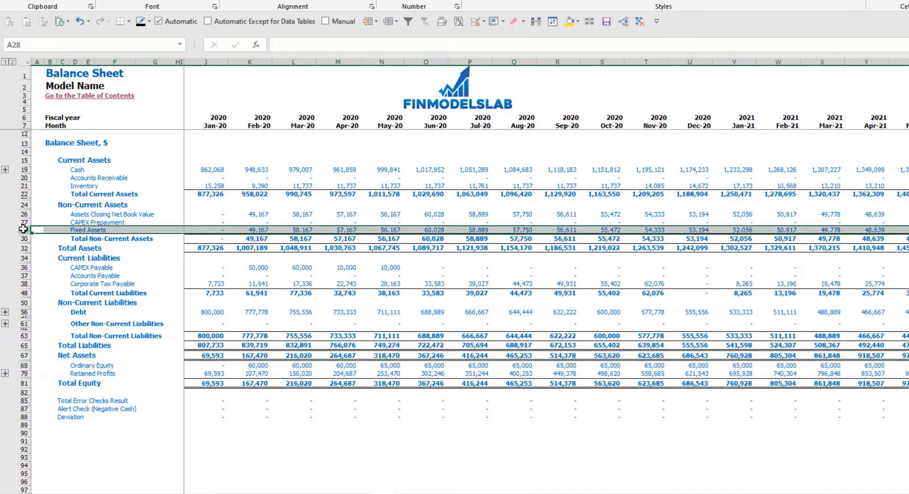
pyautogui.click(24, 214)
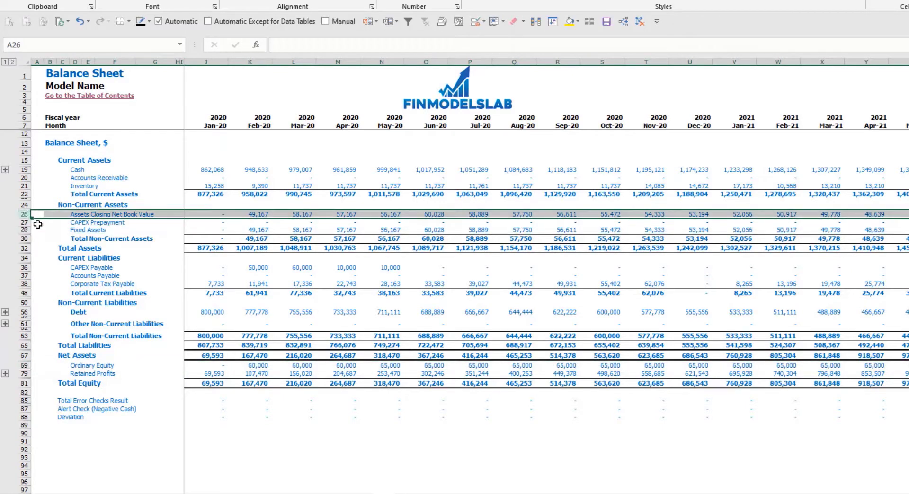
pyautogui.click(22, 222)
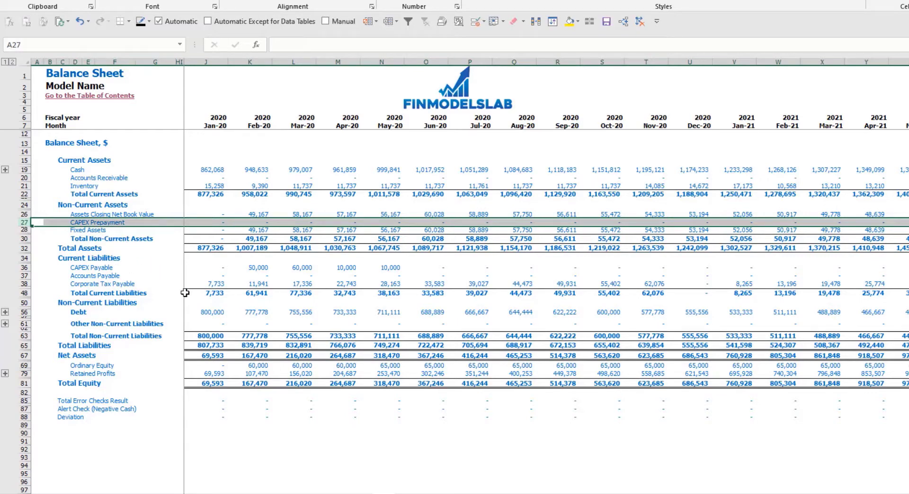
# Compare the CAPEX Payable line on the Balance Sheet with the payment delays of Kitchen and Other dev exp on the Development Expenses sheet.
pyautogui.click(23, 268)
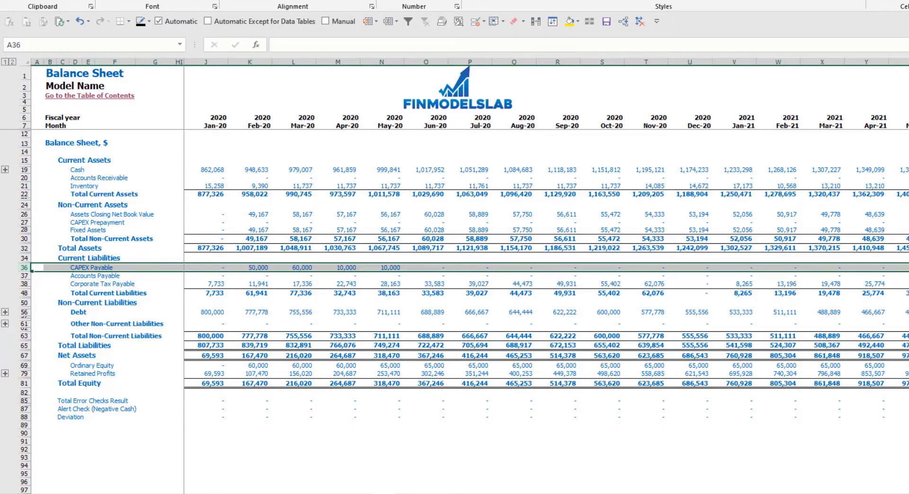
pyautogui.click(445, 493)
pyautogui.click(240, 179)
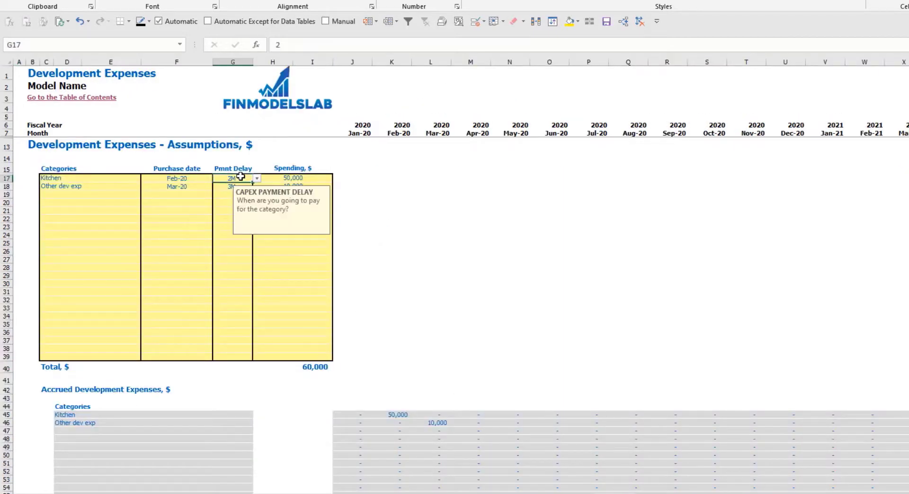
pyautogui.click(231, 186)
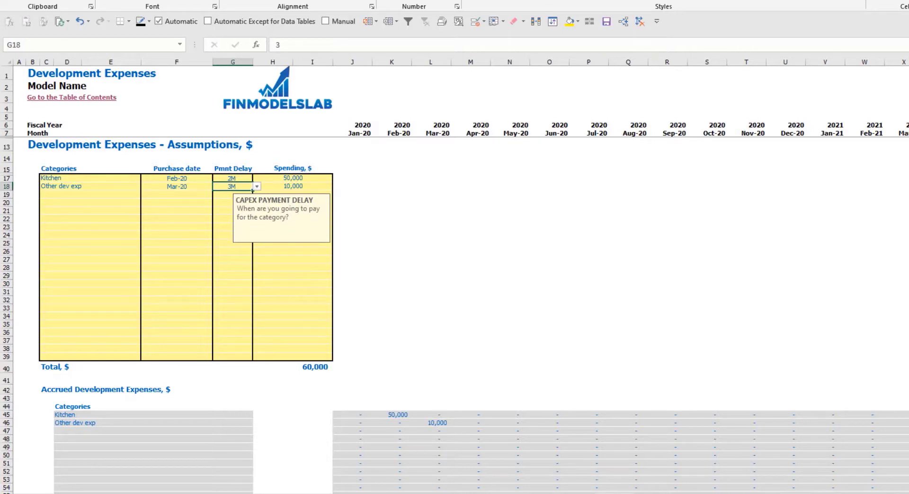
pyautogui.click(384, 493)
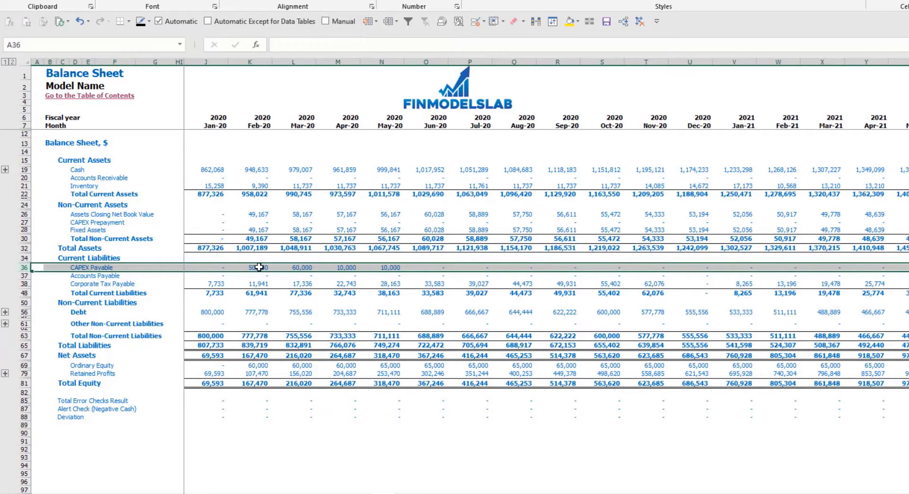
pyautogui.click(445, 493)
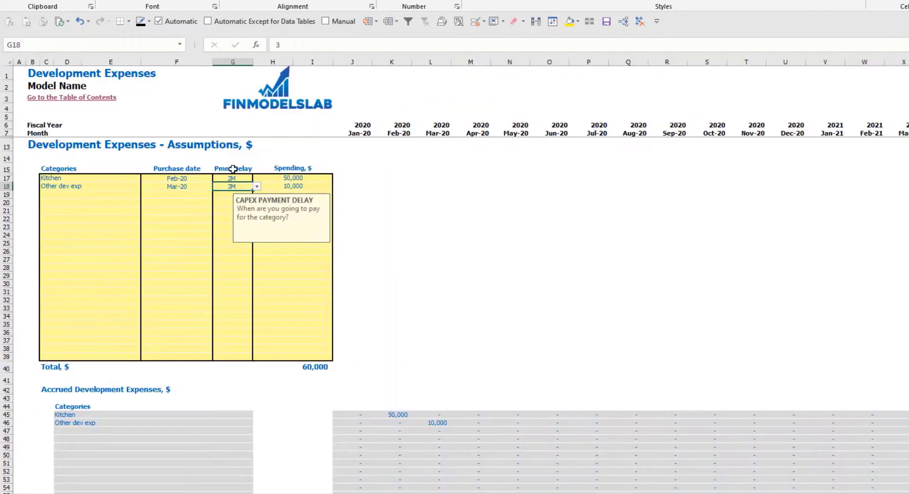
# Set the payment delay of both Kitchen and Other dev exp to 0M.
pyautogui.click(231, 179)
pyautogui.click(256, 178)
pyautogui.click(232, 188)
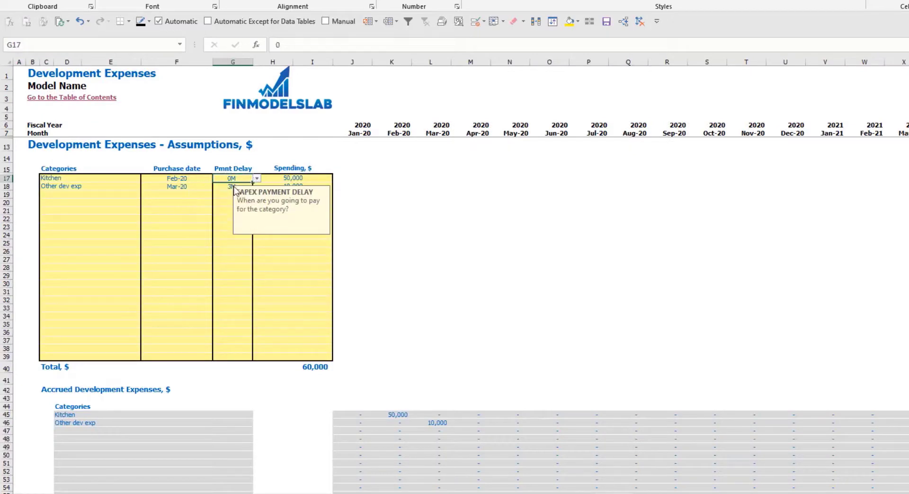
pyautogui.click(249, 188)
pyautogui.click(259, 190)
pyautogui.click(237, 204)
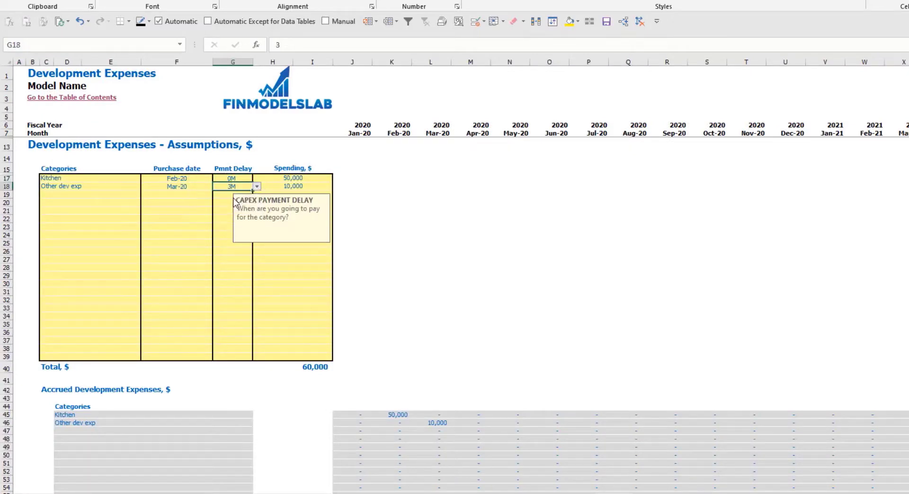
# Check CAPEX Payable, Assets Closing Net Book Value, CAPEX Prepayment and Fixed Assets for the first months on the Balance Sheet.
pyautogui.click(385, 493)
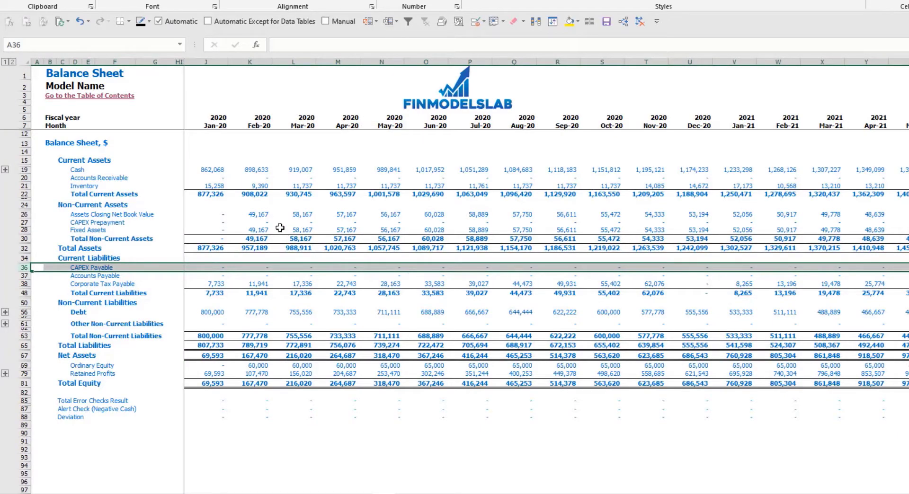
pyautogui.moveTo(251, 216); pyautogui.dragTo(438, 224)
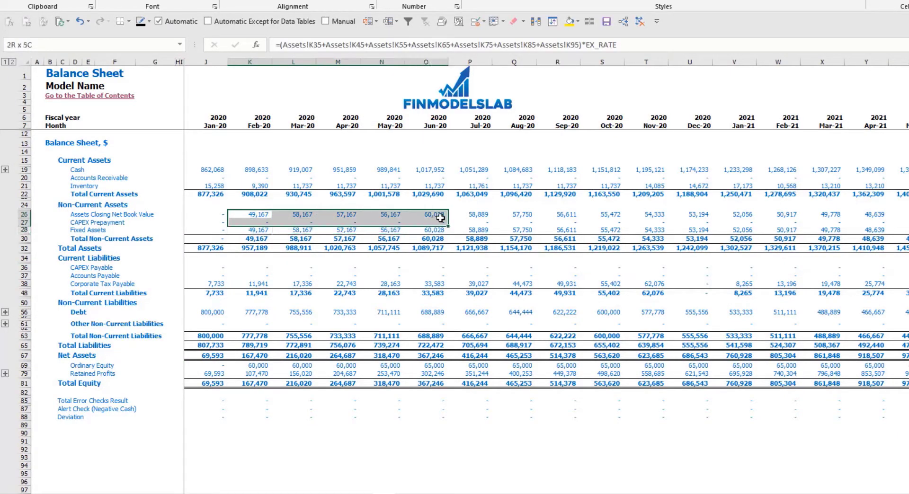
pyautogui.moveTo(255, 231); pyautogui.dragTo(475, 230)
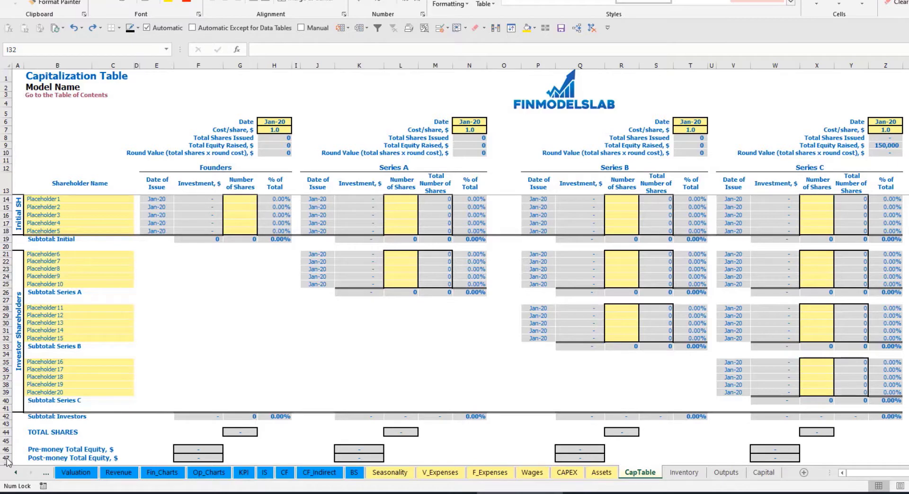
# Rename the initial shareholders Placeholder1 and Placeholder2 in the Capitalization Table as Founder 1 and Founder 2.
pyautogui.click(45, 199)
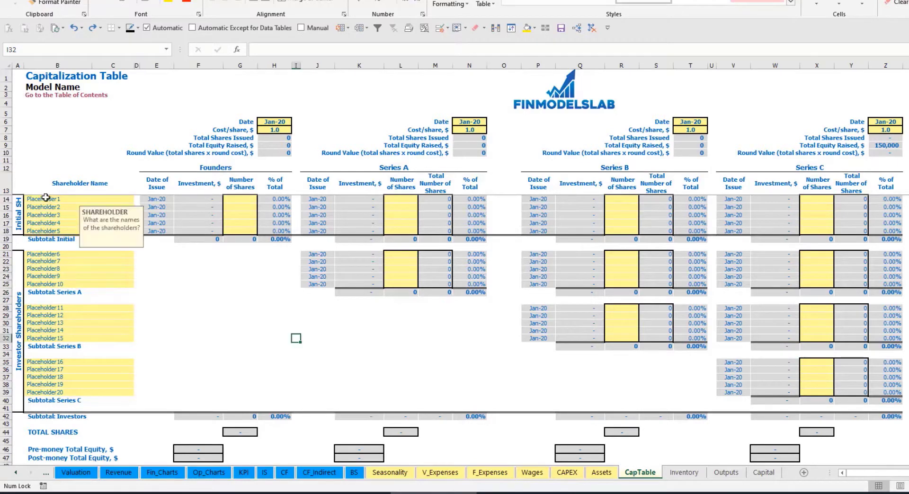
pyautogui.write('F')
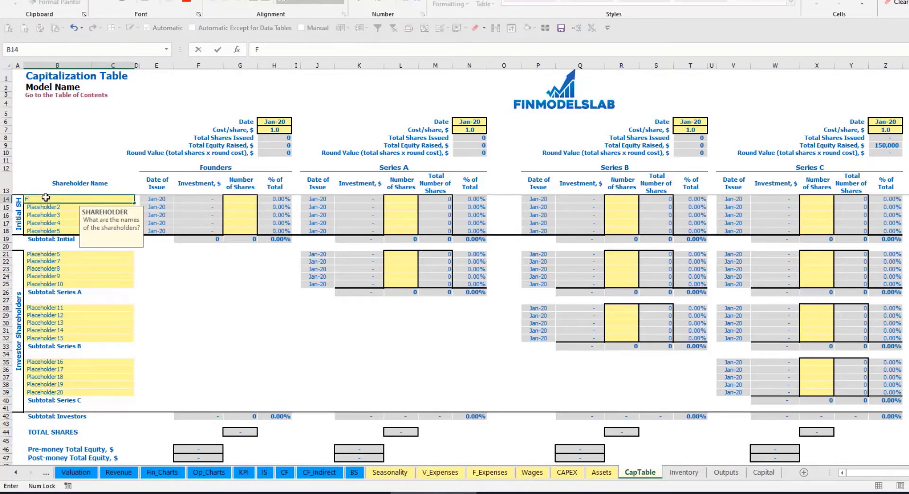
pyautogui.write('ounder 1')
pyautogui.press('Return')
pyautogui.press('Up')
pyautogui.hotkey('ctrl', 'c')
pyautogui.press('Down')
pyautogui.hotkey('ctrl', 'v')
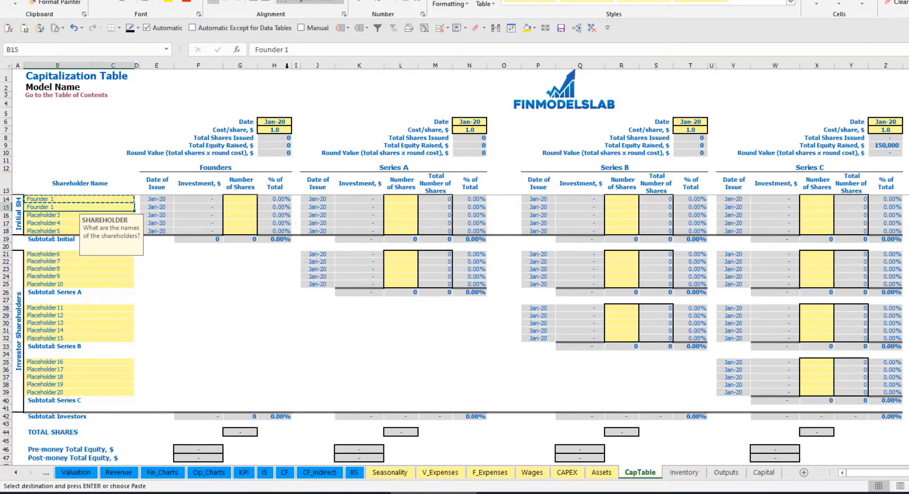
pyautogui.click(301, 50)
pyautogui.press('BackSpace')
pyautogui.write('2')
pyautogui.press('Return')
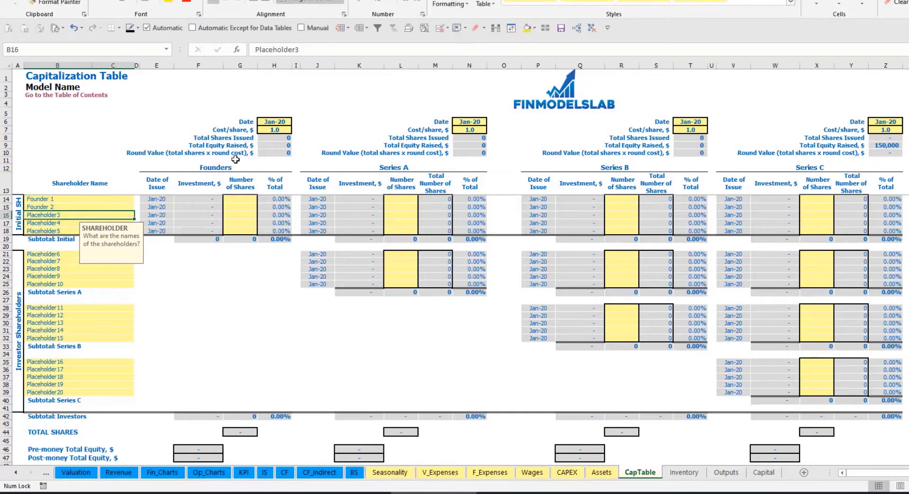
# Enter the founders' number of shares: 10,000 for Founder 1 and 20,000 for Founder 2.
pyautogui.click(96, 199)
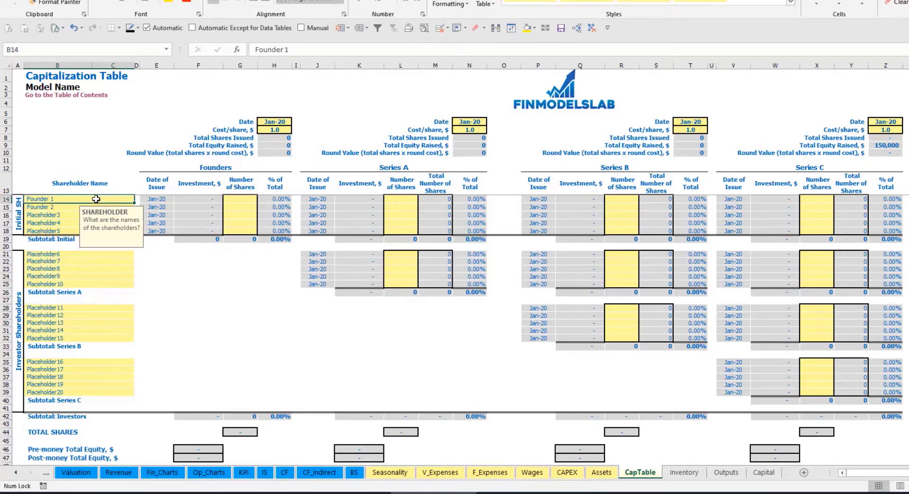
pyautogui.click(242, 199)
pyautogui.write('10000')
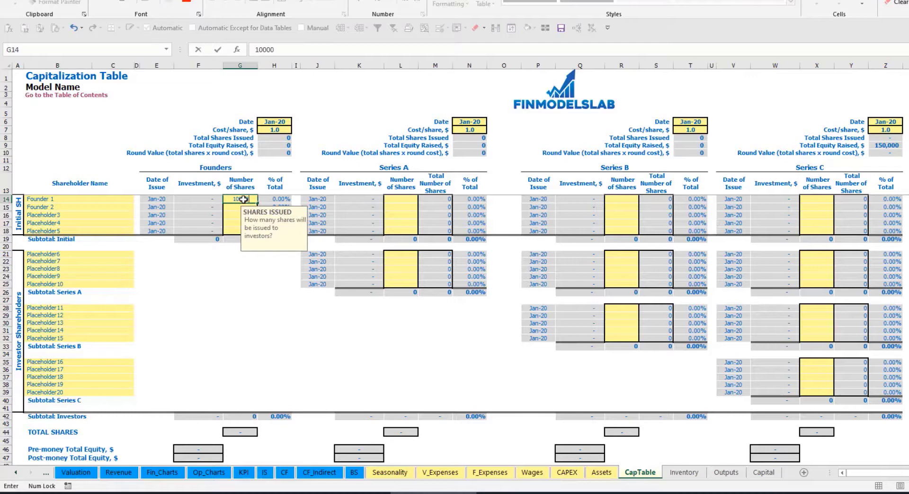
pyautogui.press('Return')
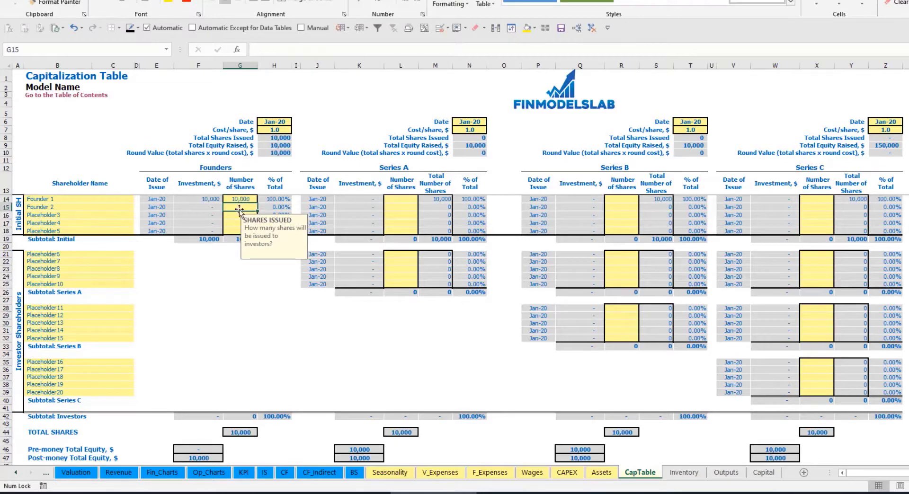
pyautogui.write('20,00')
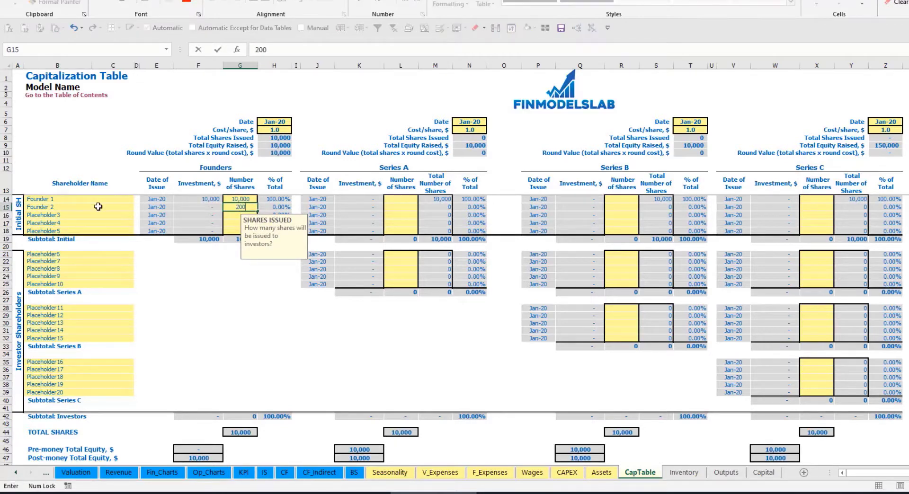
pyautogui.write('00')
pyautogui.press('Return')
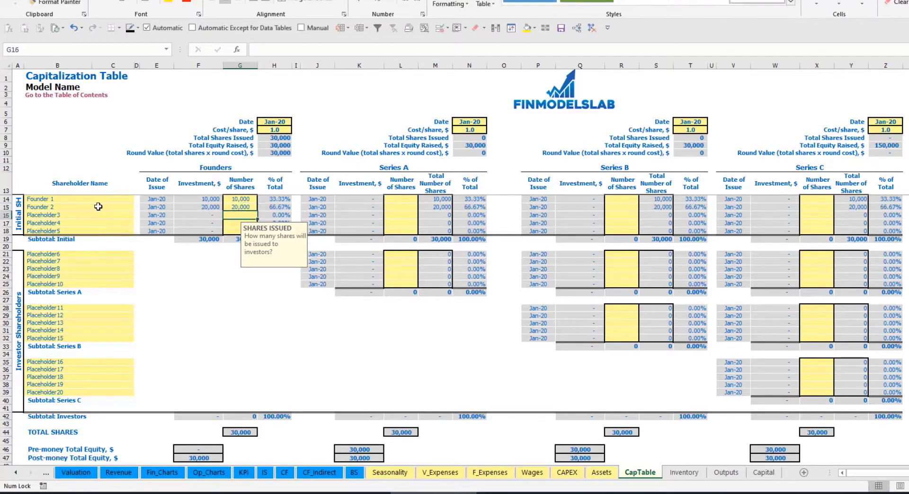
# Set the Founders round's cost per share to 2.0 and its close date to Feb-20.
pyautogui.click(273, 124)
pyautogui.click(265, 130)
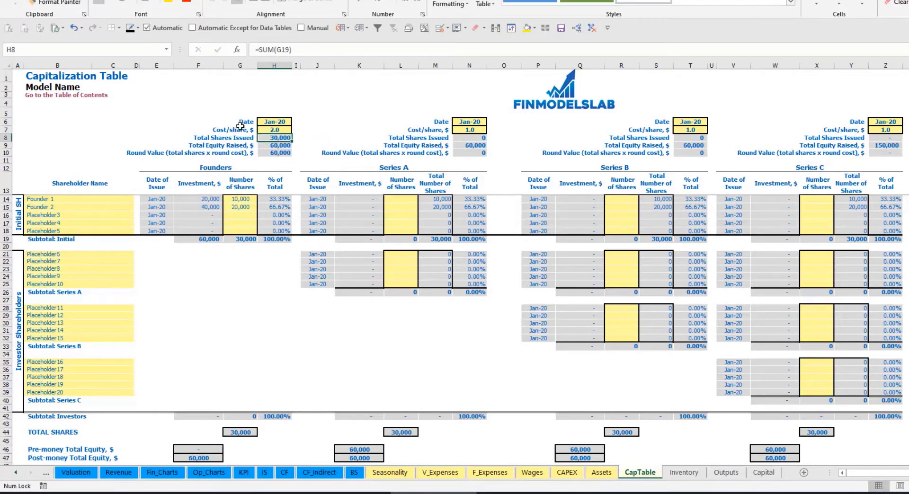
pyautogui.click(272, 124)
pyautogui.click(296, 121)
pyautogui.click(280, 134)
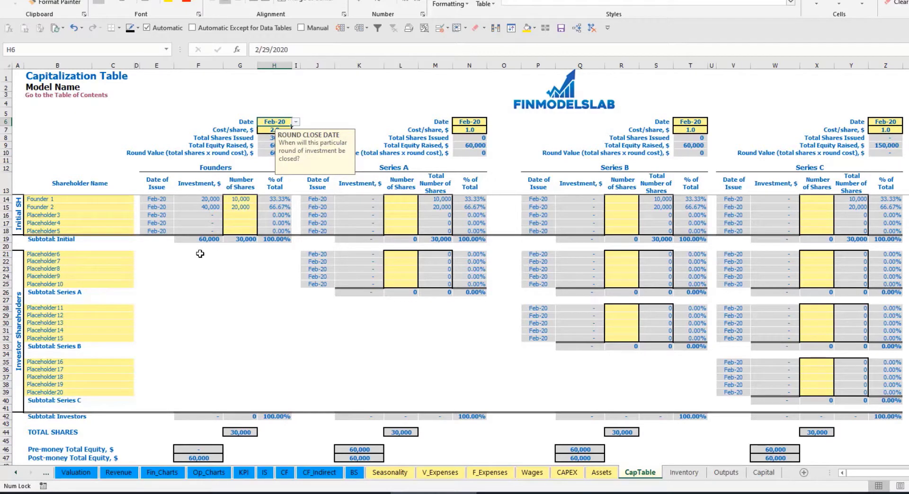
# Examine the founders' investment amounts, initial subtotal, post-money total equity and Founder 1's percentage of total shares.
pyautogui.click(202, 200)
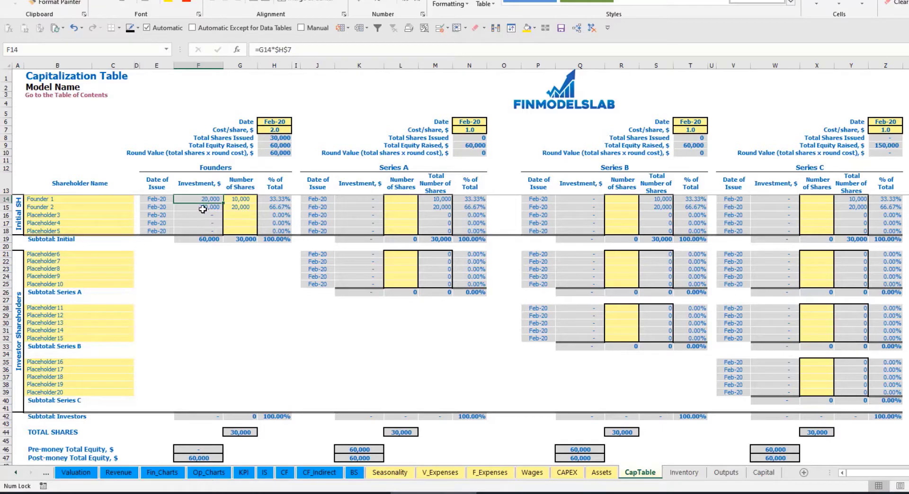
pyautogui.click(203, 208)
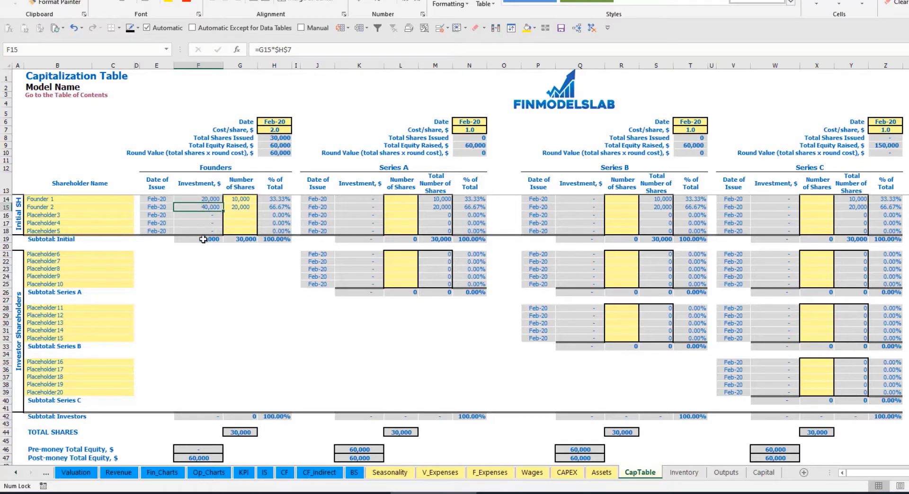
pyautogui.click(203, 239)
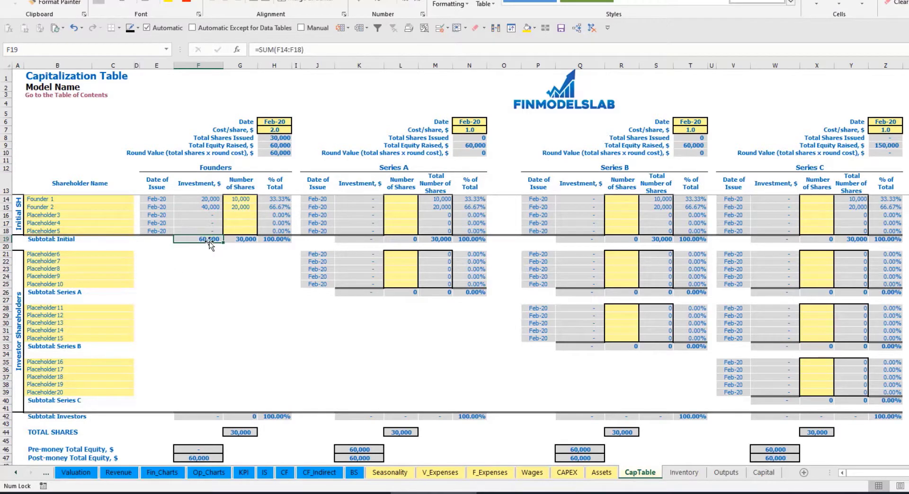
pyautogui.click(6, 458)
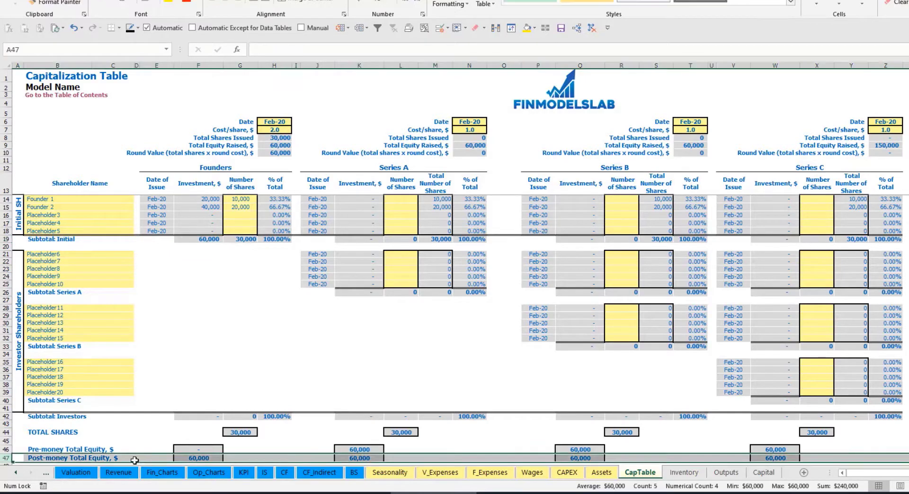
pyautogui.click(280, 200)
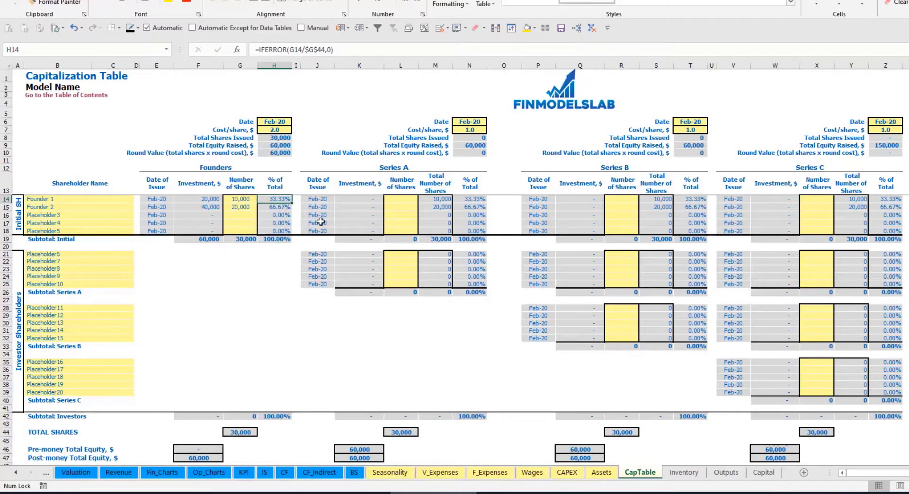
# Rename the first Series A shareholder, Placeholder6, as Investor 1.
pyautogui.click(108, 254)
pyautogui.click(413, 169)
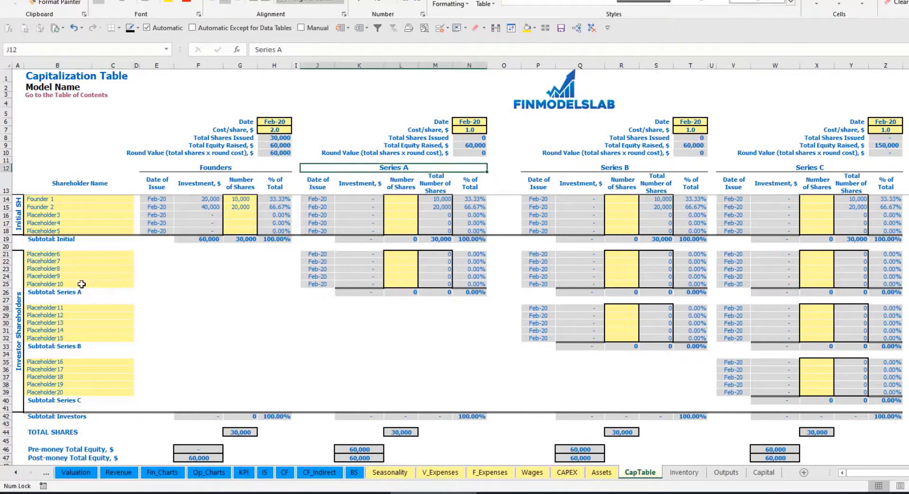
pyautogui.click(64, 256)
pyautogui.write('I')
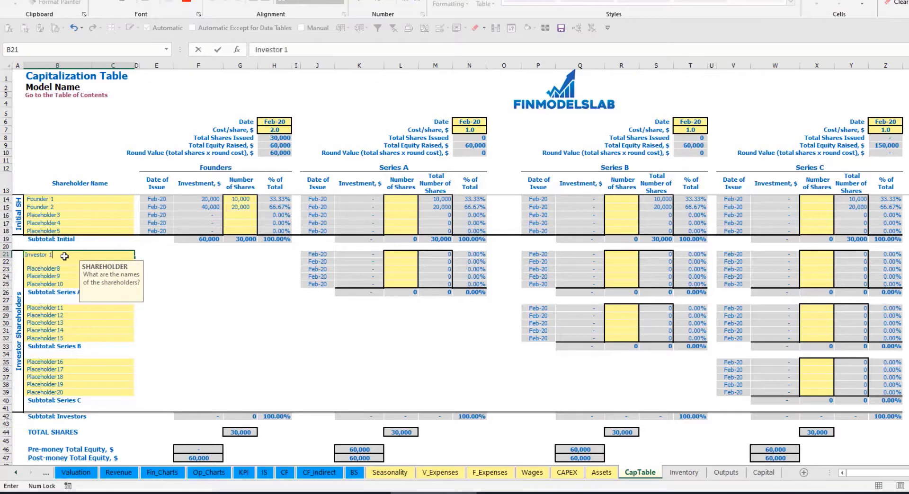
pyautogui.write('nvestor 1')
pyautogui.press('Return')
# Set the Series A round's close date to May-20.
pyautogui.click(472, 123)
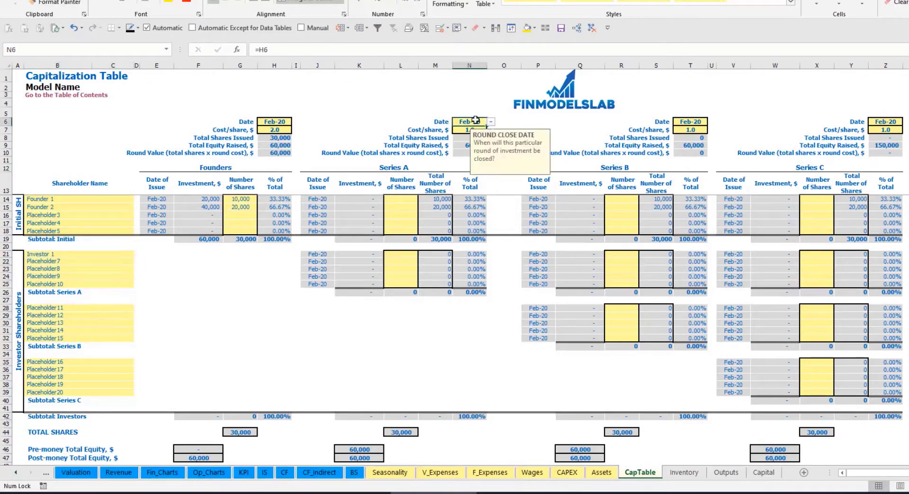
pyautogui.click(491, 121)
pyautogui.click(478, 151)
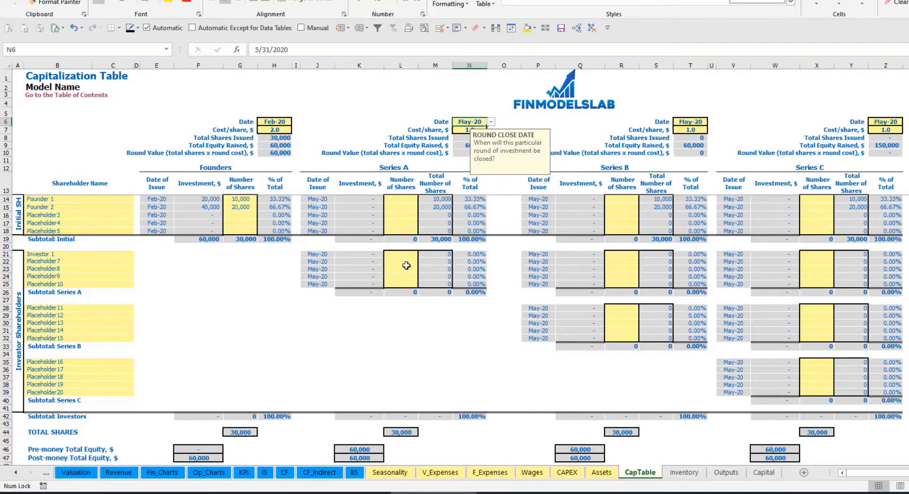
# Set the Series A cost per share to 5.0 and issue 1,000 Series A shares to Investor 1.
pyautogui.click(466, 129)
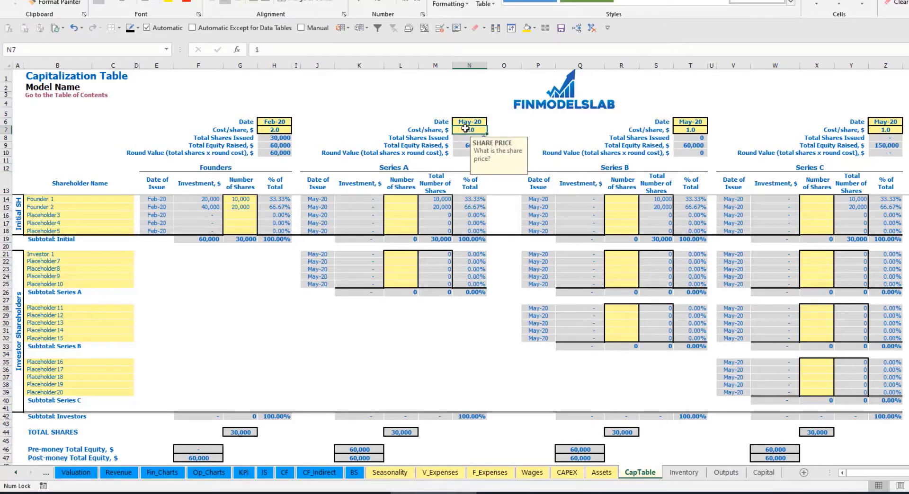
pyautogui.press('Return')
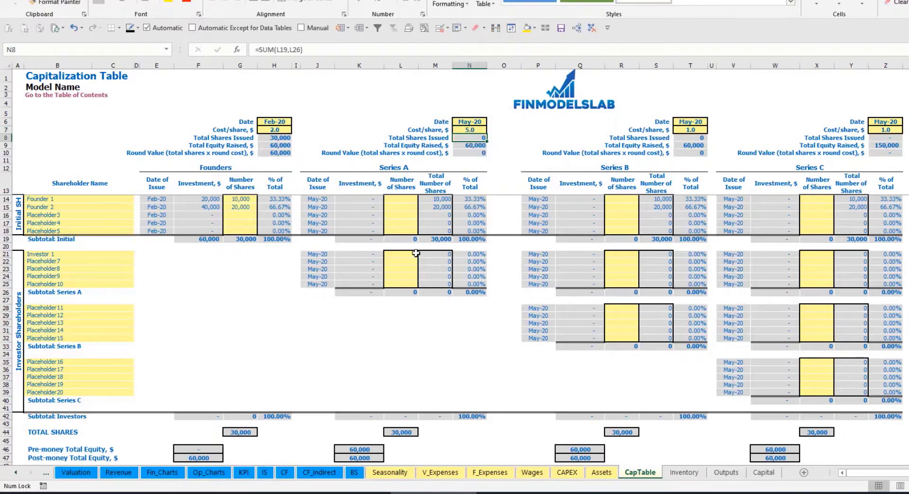
pyautogui.click(401, 254)
pyautogui.write('1,00')
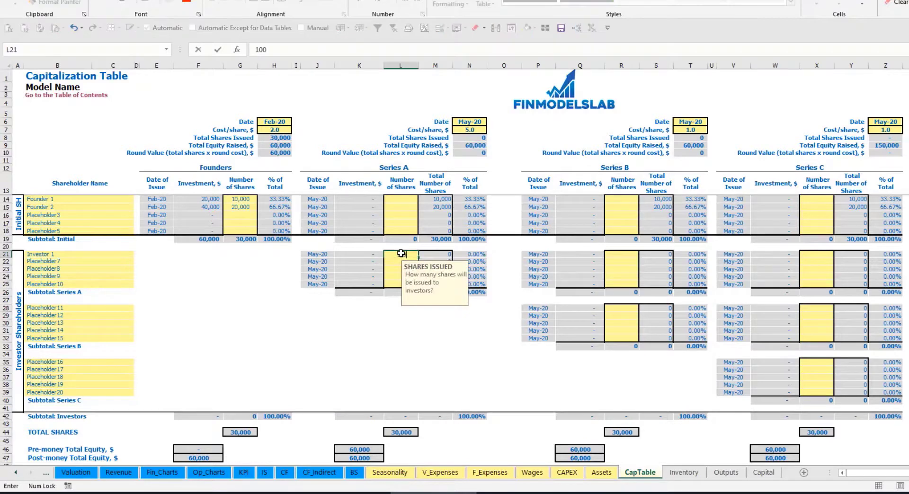
pyautogui.write('0')
pyautogui.click(361, 330)
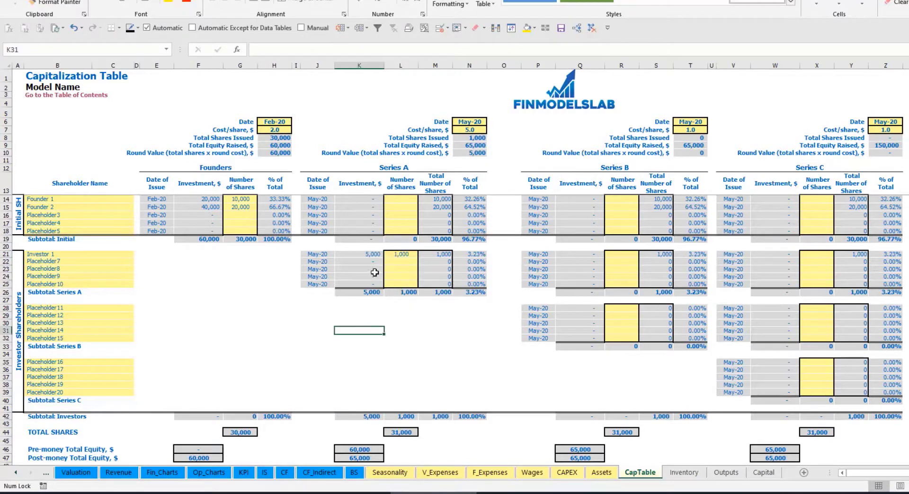
# Examine Investor 1's investment, the Series A pre-money and post-money equity, and the ownership percentages of Investor 1 and both founders.
pyautogui.click(366, 255)
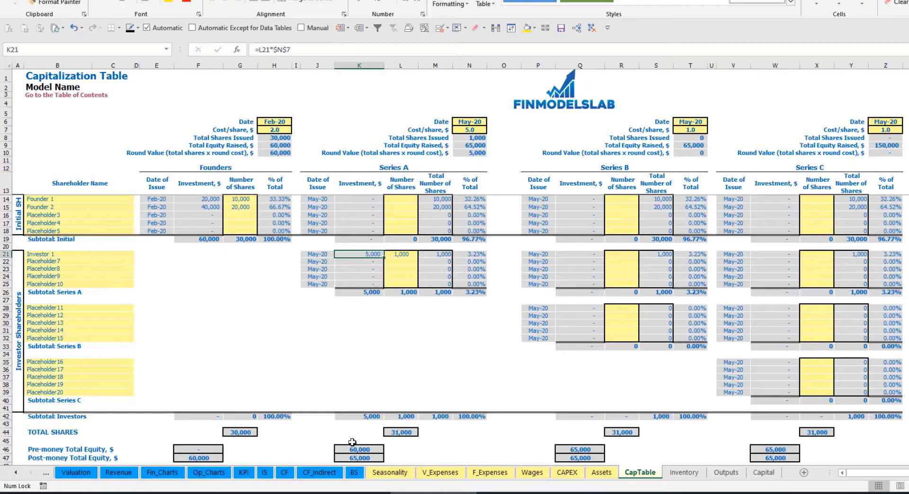
pyautogui.click(351, 445)
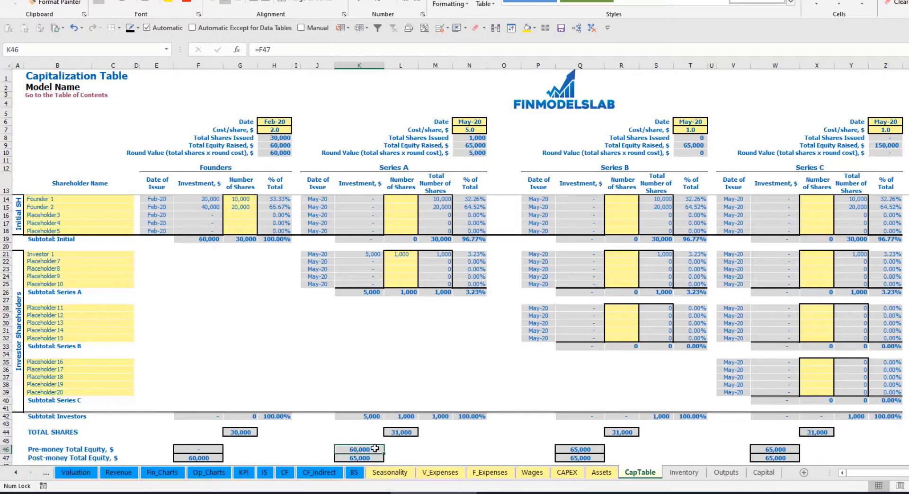
pyautogui.press('Down')
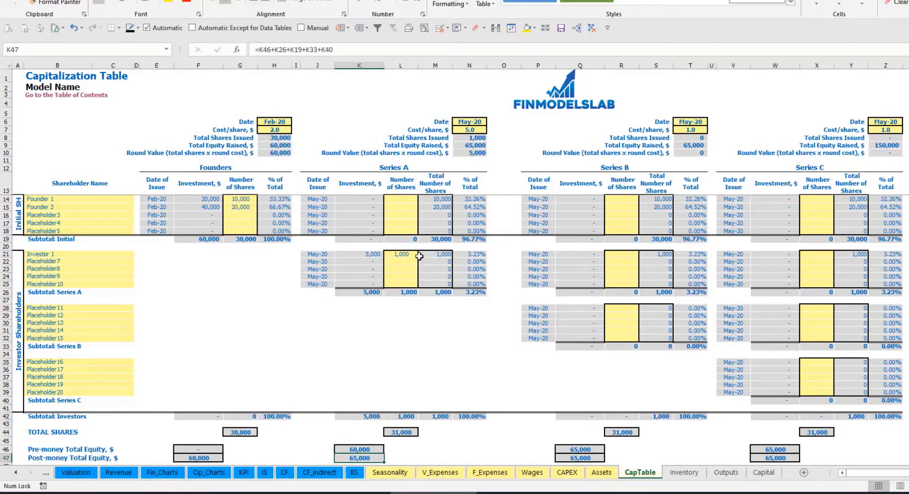
pyautogui.click(462, 254)
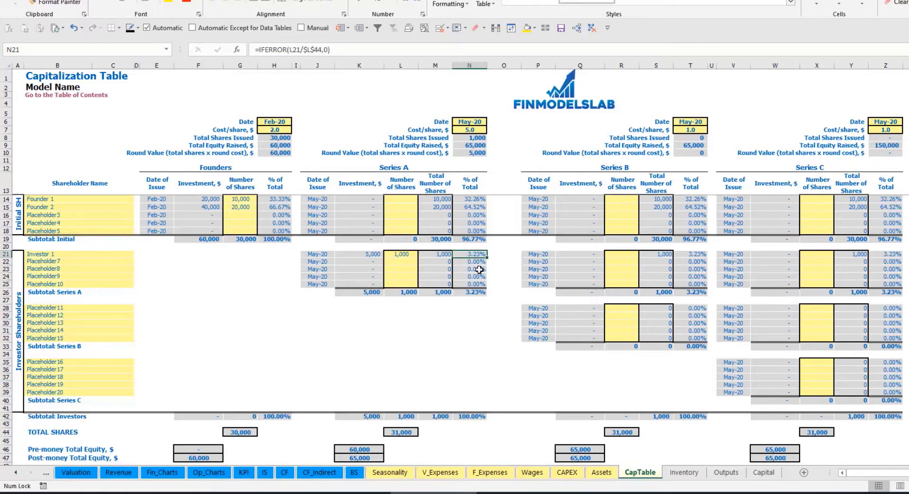
pyautogui.moveTo(99, 199); pyautogui.dragTo(107, 209)
pyautogui.moveTo(473, 199); pyautogui.dragTo(473, 208)
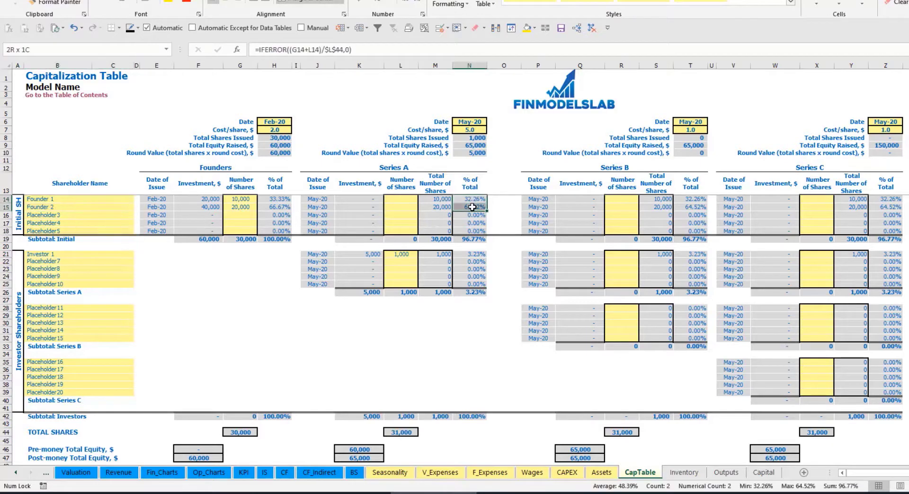
pyautogui.hotkey('shift', 'Up')
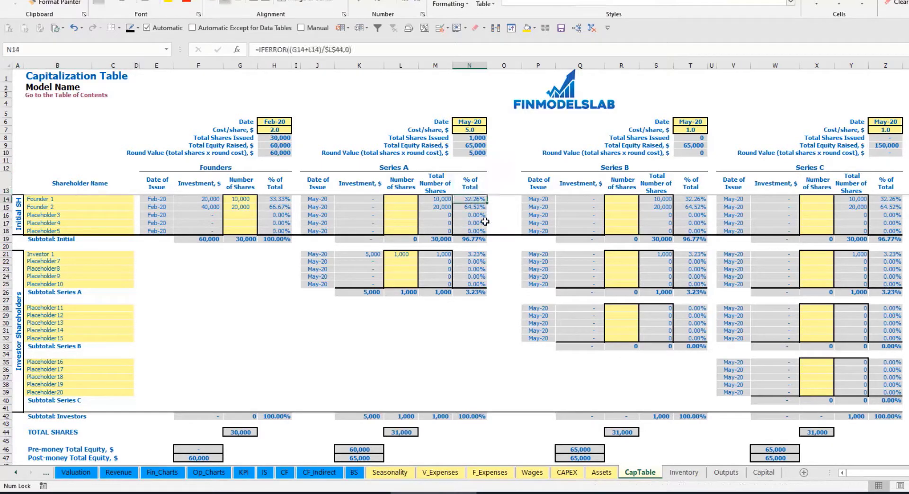
pyautogui.press('Down')
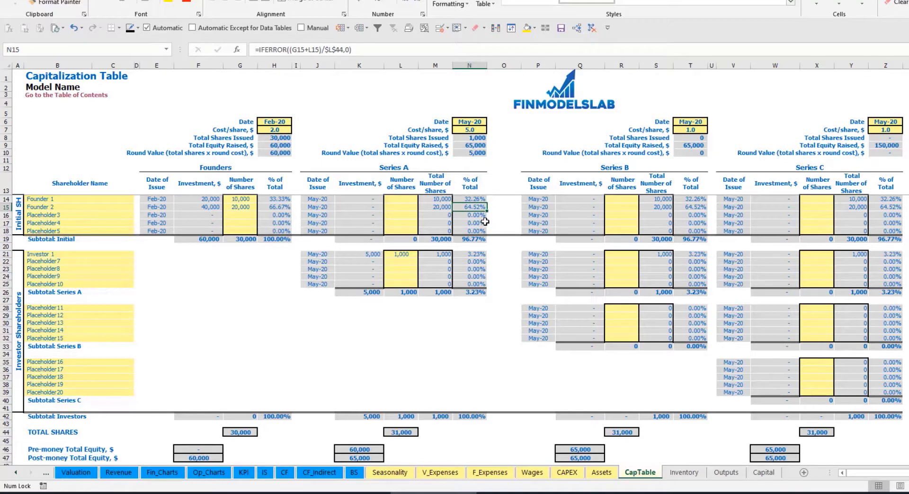
# Review the Series B and Series C shareholder placeholders and the Series A number-of-shares inputs.
pyautogui.click(89, 314)
pyautogui.click(78, 364)
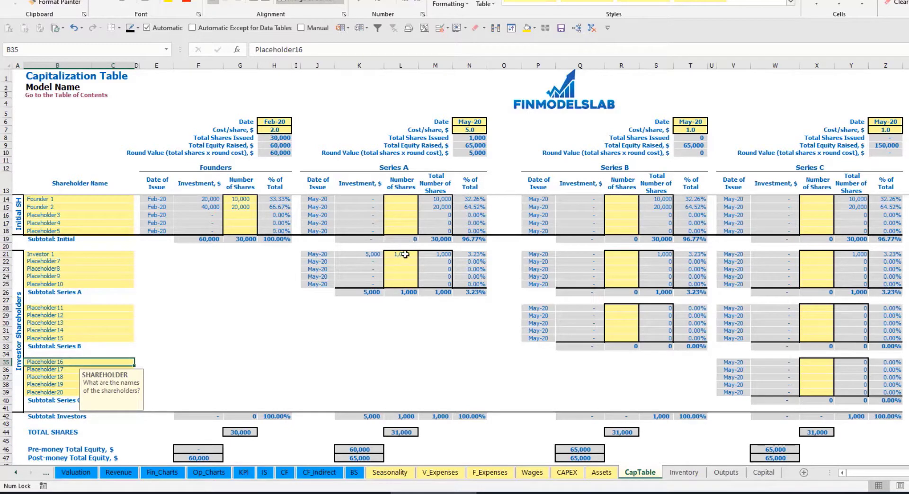
pyautogui.moveTo(404, 255); pyautogui.dragTo(403, 284)
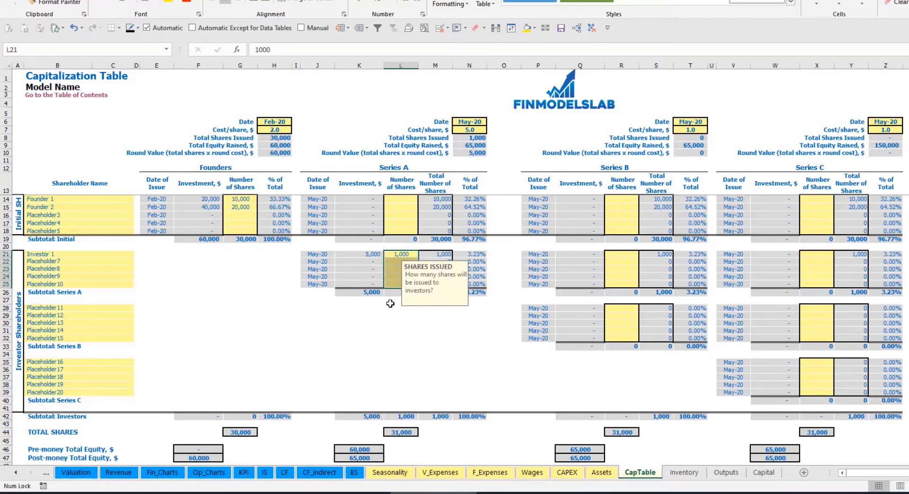
pyautogui.click(412, 321)
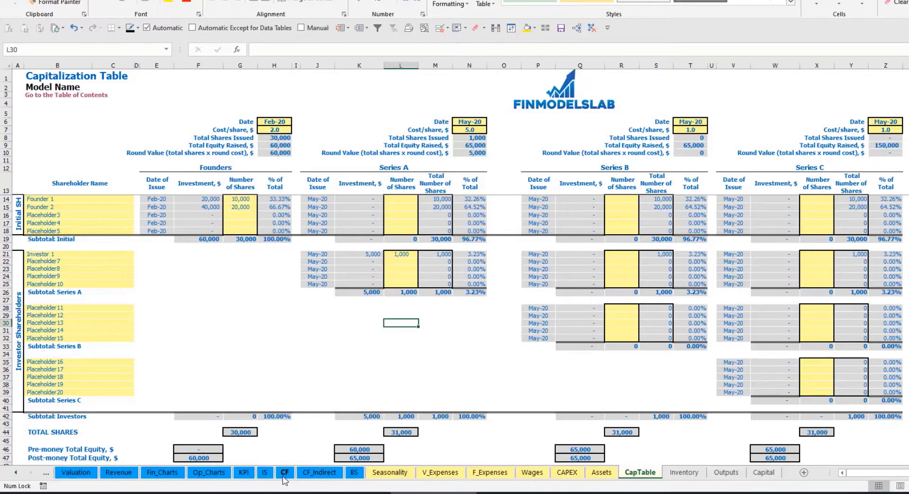
# Check Ordinary Equity Raisings for Feb-20 and May-20 in the cash flow statement and Ordinary Equity in the balance sheet.
pyautogui.click(285, 473)
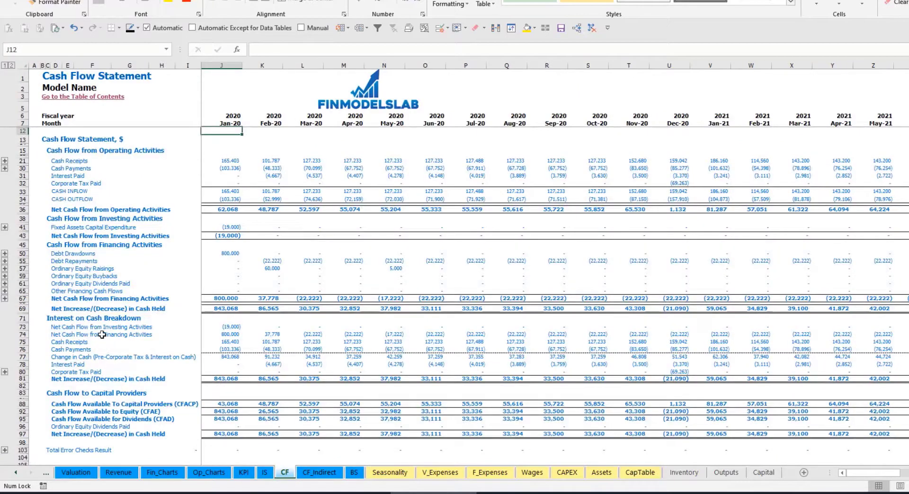
pyautogui.click(22, 268)
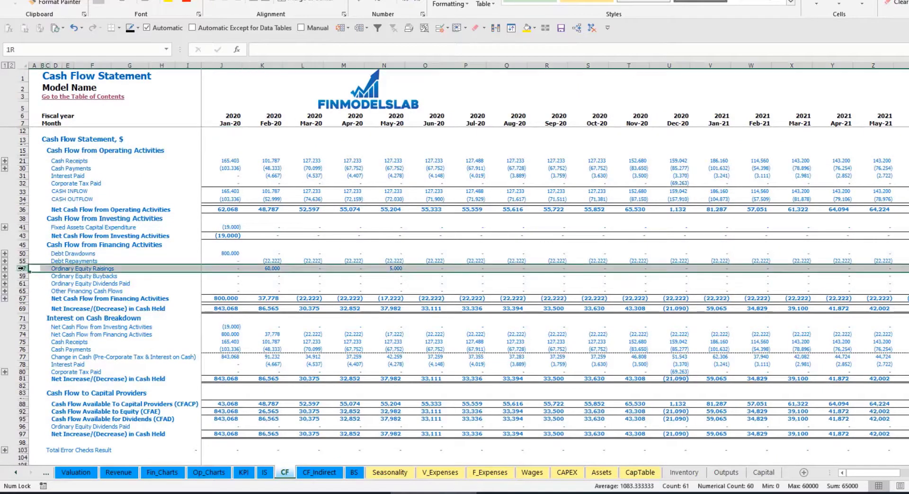
pyautogui.click(274, 269)
pyautogui.click(392, 268)
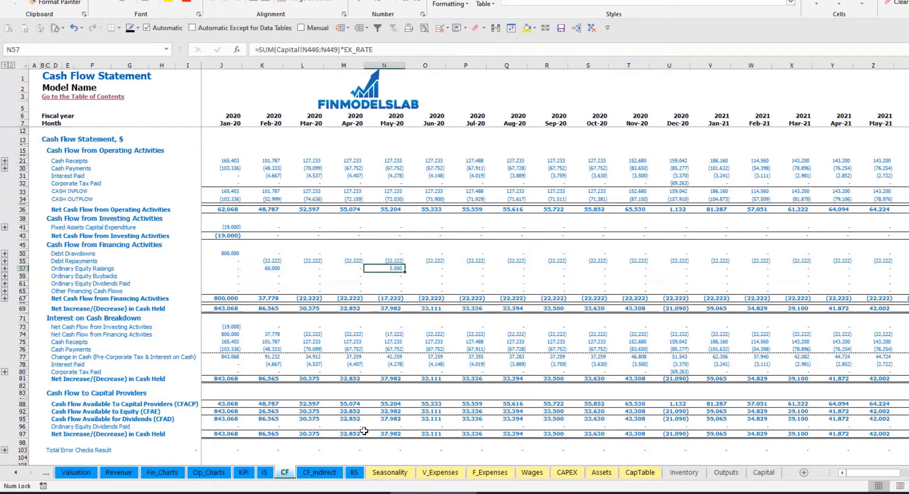
pyautogui.click(354, 472)
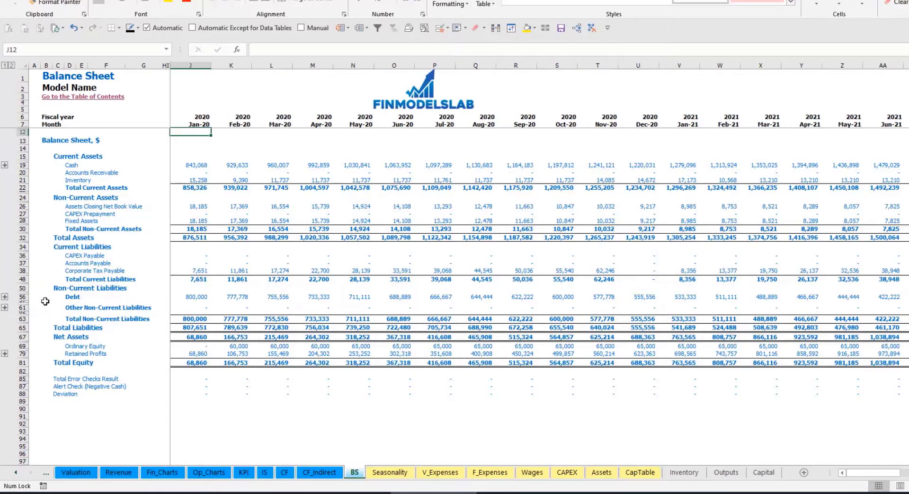
pyautogui.click(22, 346)
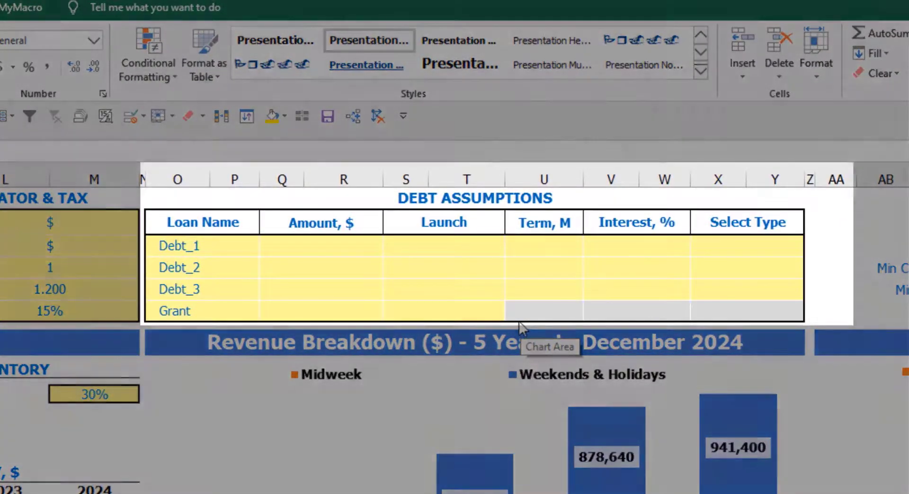
# Try Annuity as the repayment type for Debt_1 in the debt assumptions.
pyautogui.press('Left')
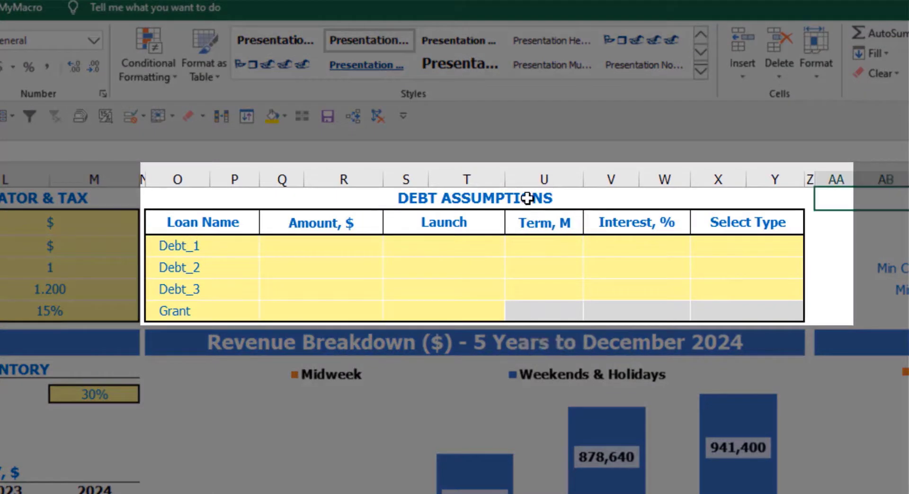
pyautogui.click(527, 199)
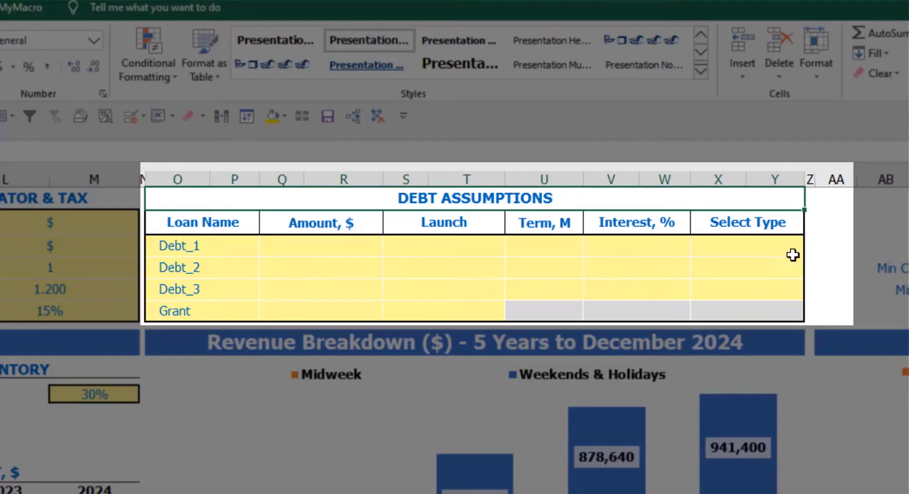
pyautogui.click(797, 241)
pyautogui.click(812, 248)
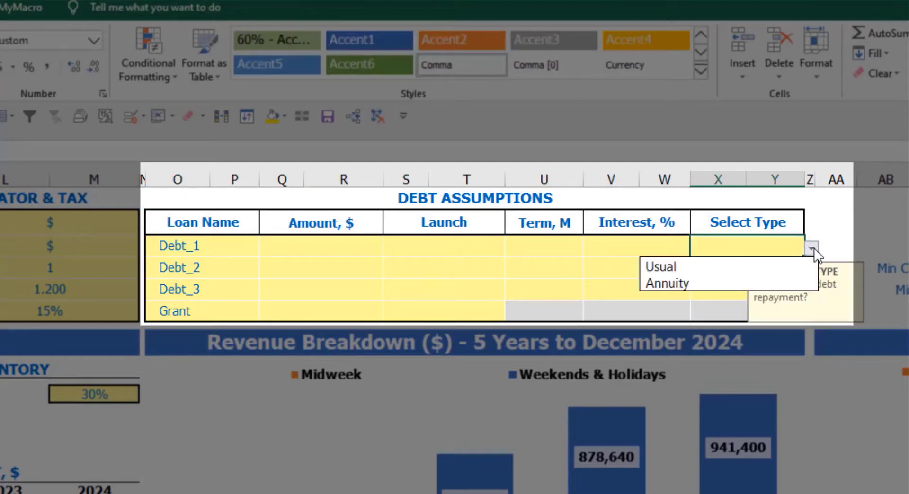
pyautogui.click(790, 284)
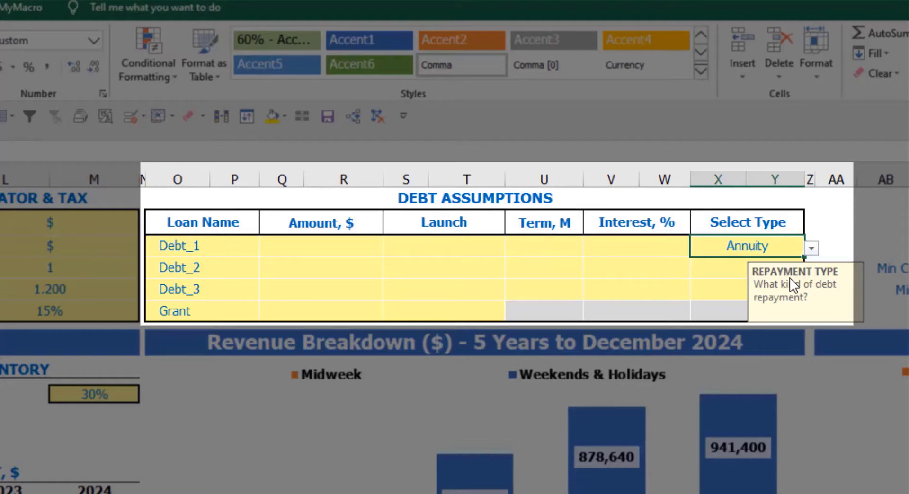
# Set Debt_1's repayment type to Usual and its loan amount to 1,000,000.
pyautogui.click(812, 248)
pyautogui.click(778, 265)
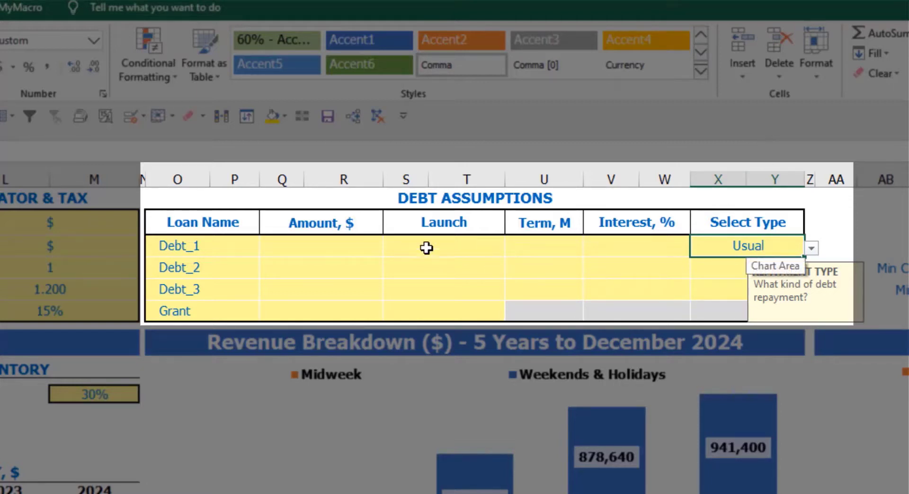
pyautogui.click(359, 247)
pyautogui.write('1,000,00')
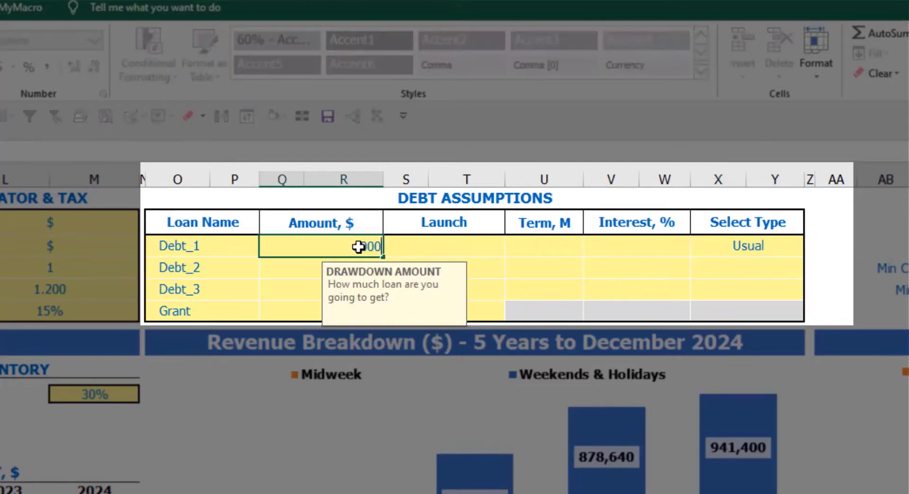
pyautogui.write('0000')
pyautogui.press('Return')
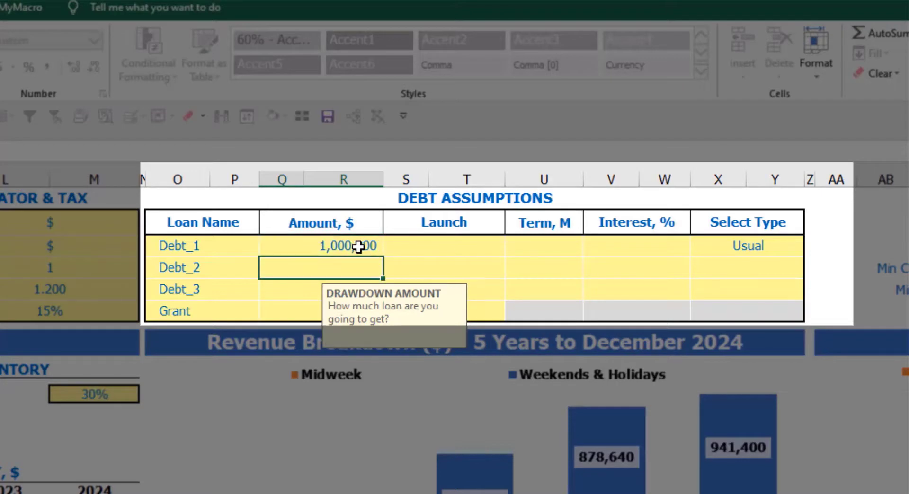
# Set Debt_1's launch date to Feb-20.
pyautogui.click(502, 245)
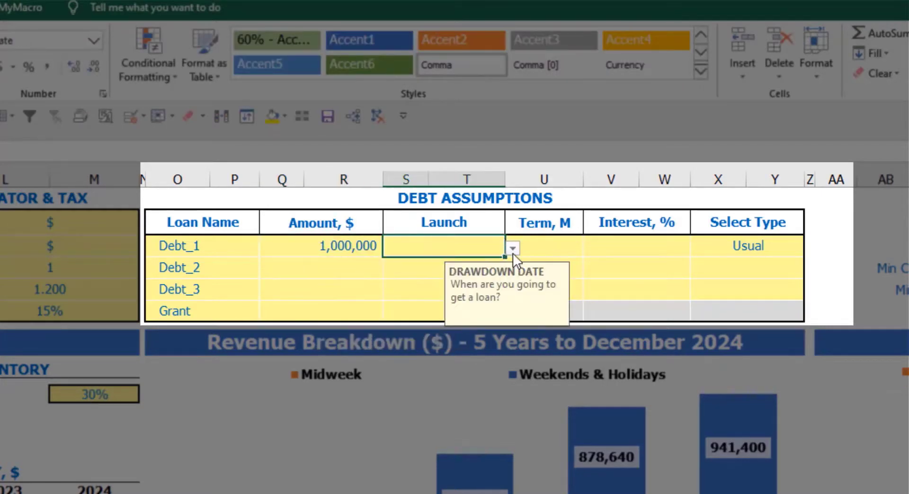
pyautogui.click(513, 250)
pyautogui.click(472, 280)
# Set Debt_1's repayment term to 60 months and its annual interest rate to 5%.
pyautogui.click(546, 239)
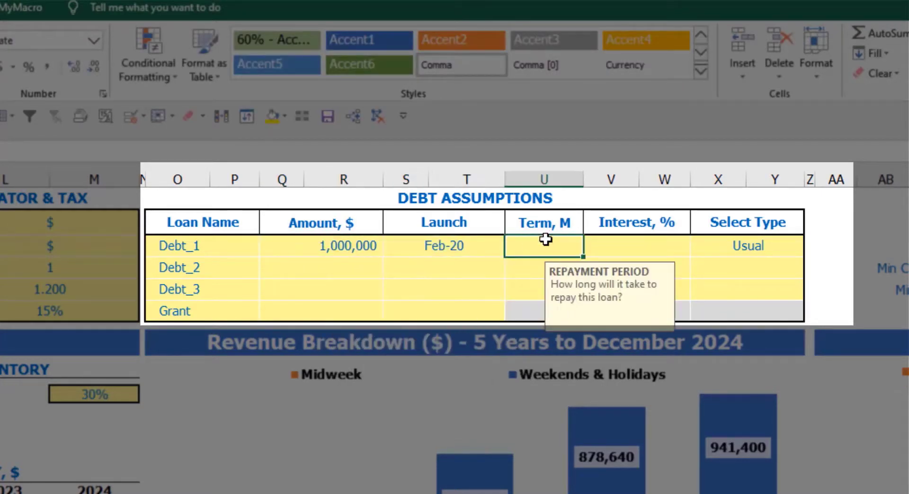
pyautogui.write('60')
pyautogui.press('Return')
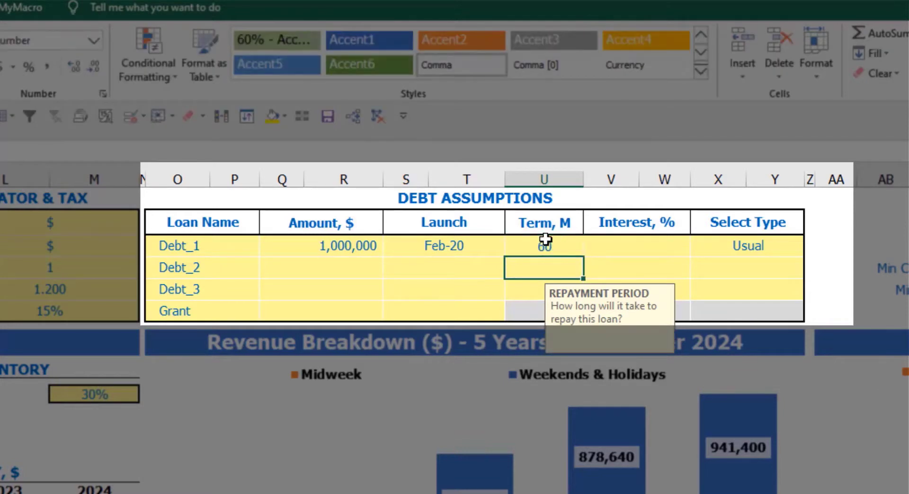
pyautogui.click(599, 245)
pyautogui.write('5')
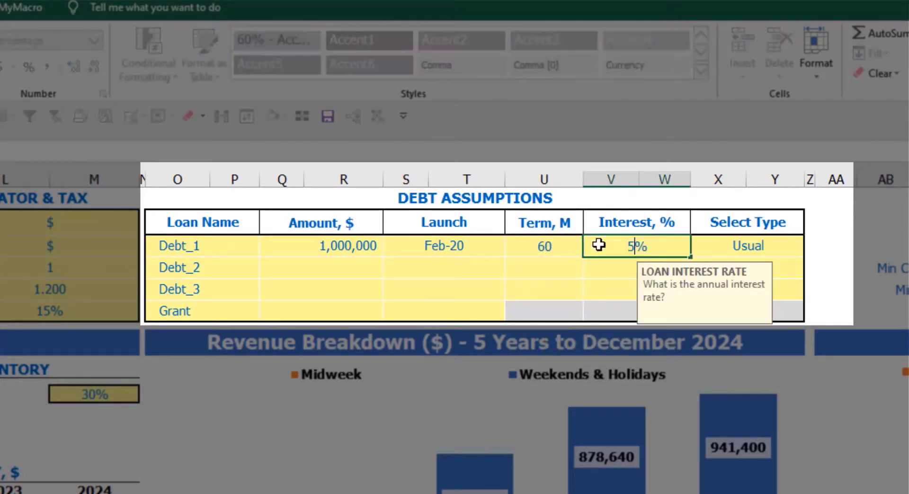
pyautogui.press('Return')
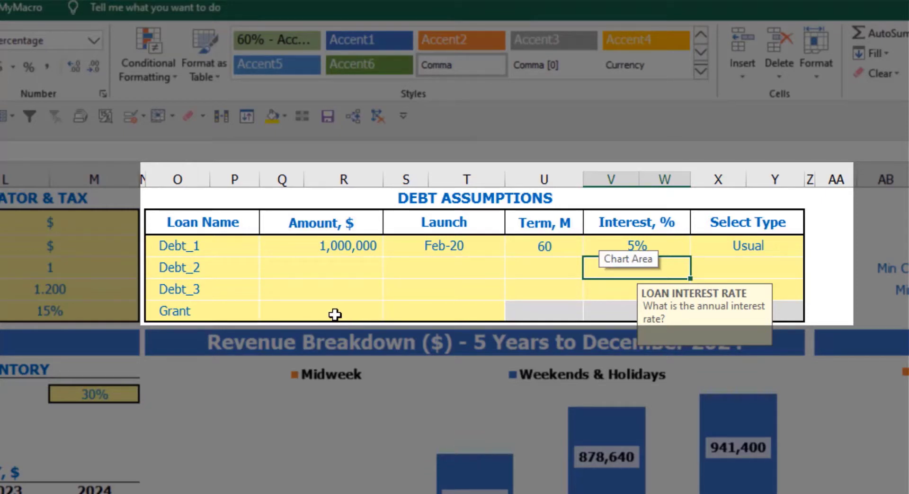
# Enter a grant amount of 500,000 in the debt assumptions with a launch date of Mar-20.
pyautogui.click(335, 314)
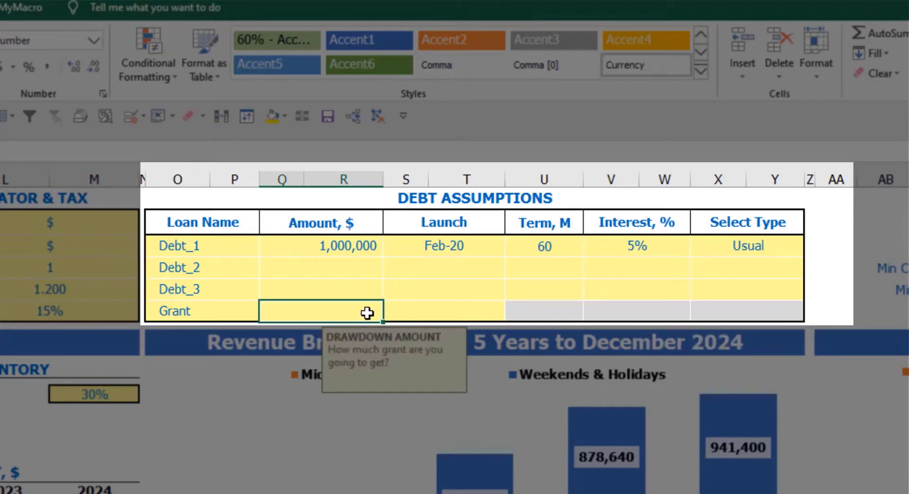
pyautogui.write('500,000')
pyautogui.press('Return')
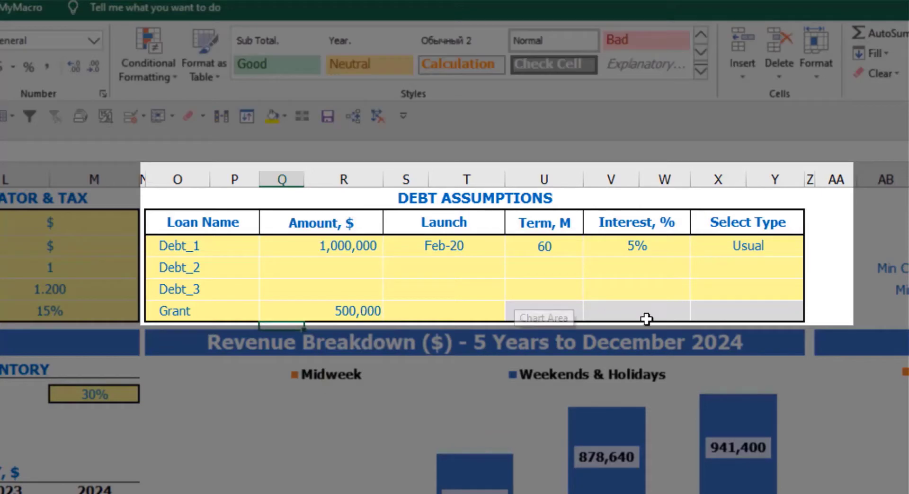
pyautogui.click(467, 314)
pyautogui.click(513, 313)
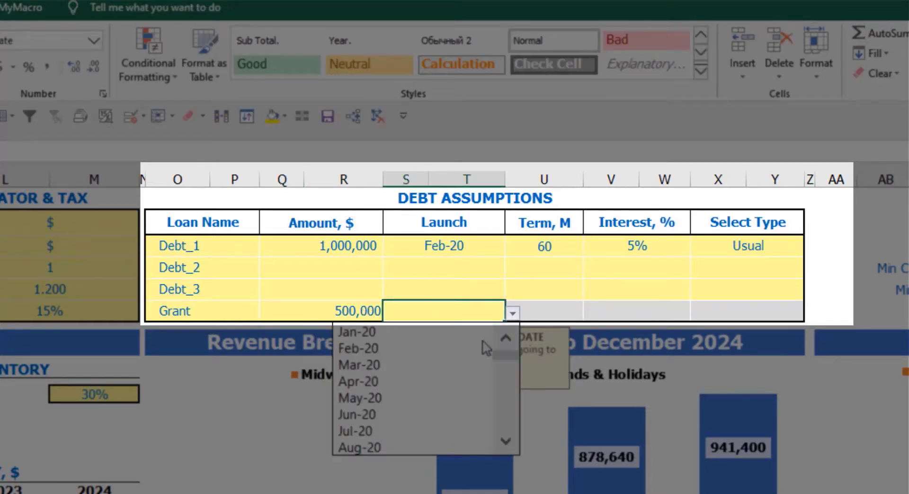
pyautogui.click(455, 368)
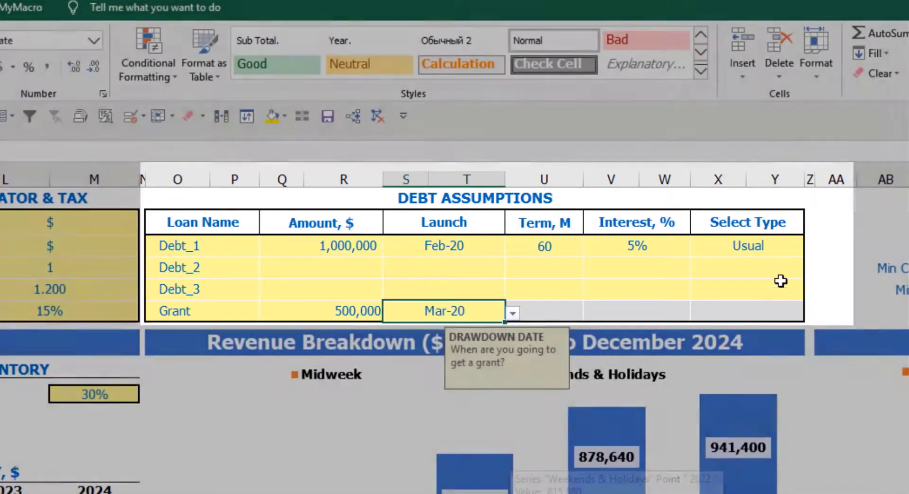
# Examine the debt drawdown, repayment and interest expense calculations for Debt_1 through Total Debts on the Capital sheet.
pyautogui.click(828, 229)
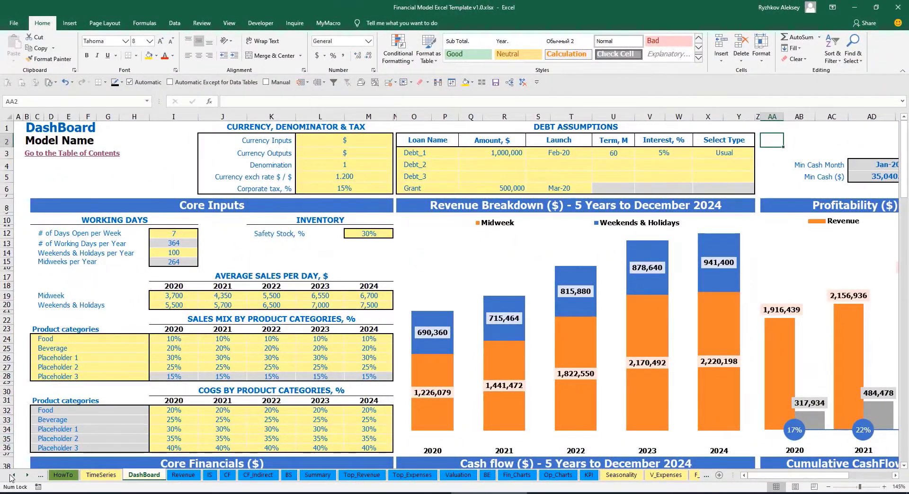
pyautogui.click(27, 476)
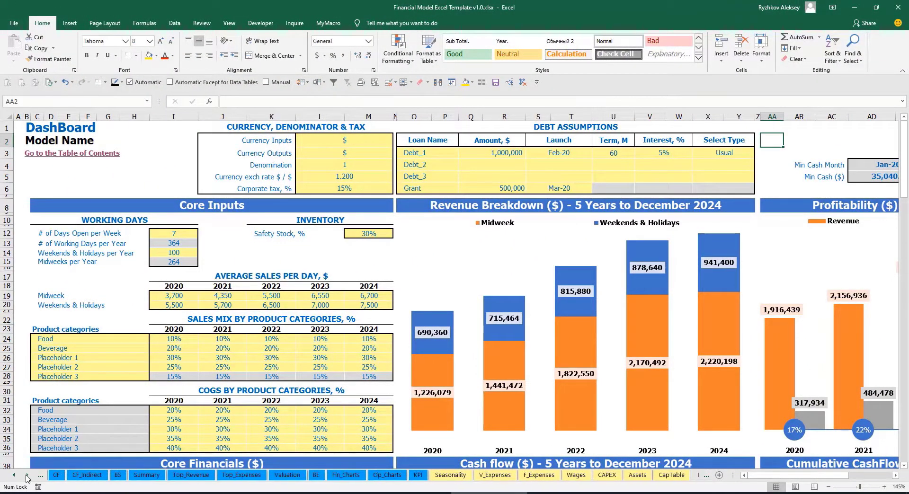
pyautogui.click(27, 475)
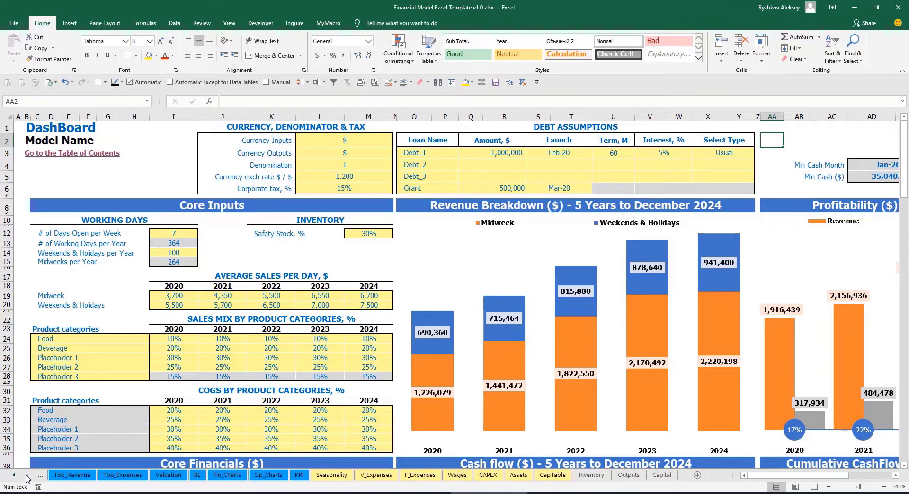
pyautogui.click(665, 475)
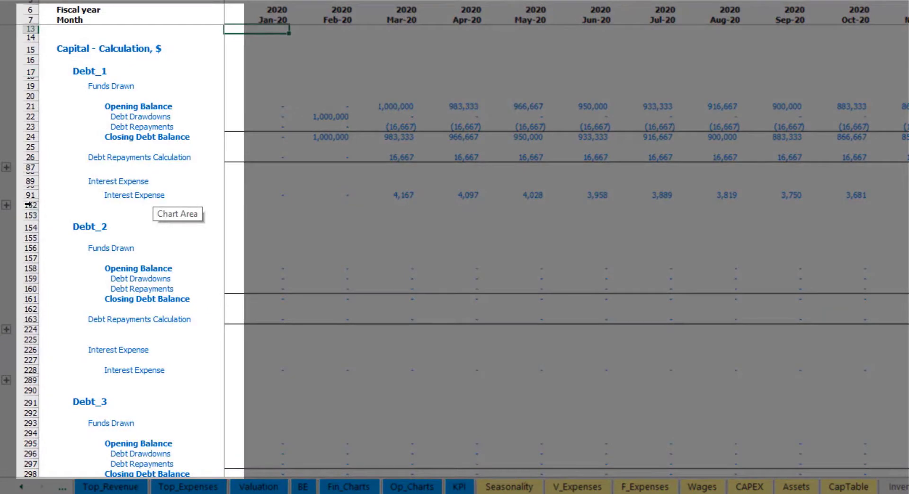
pyautogui.scroll(-5, 29, 205)
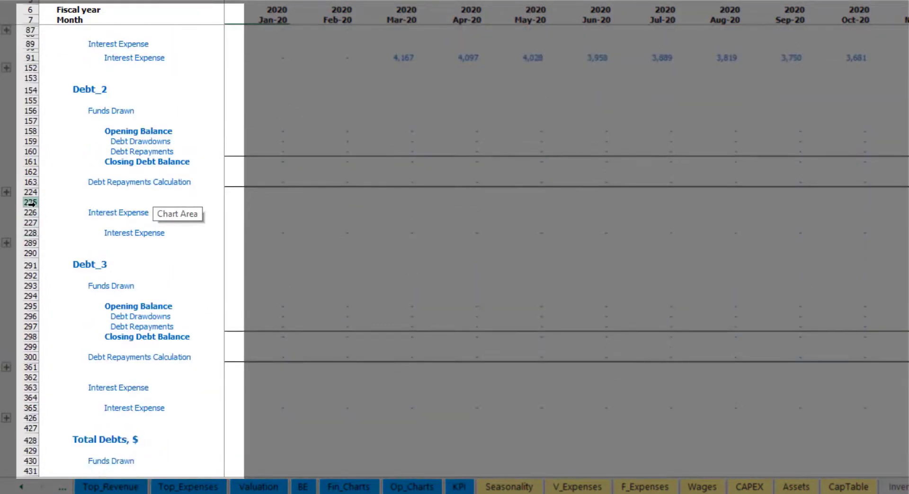
pyautogui.scroll(-5, 29, 204)
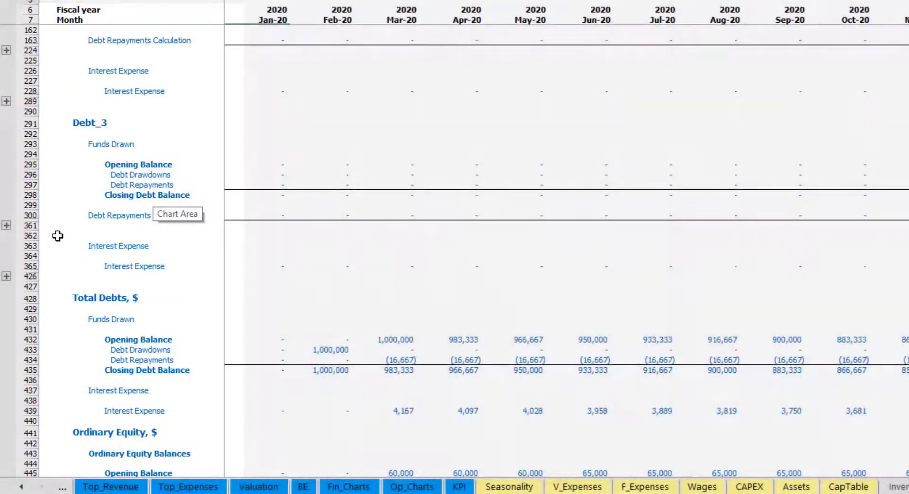
pyautogui.scroll(10, 57, 236)
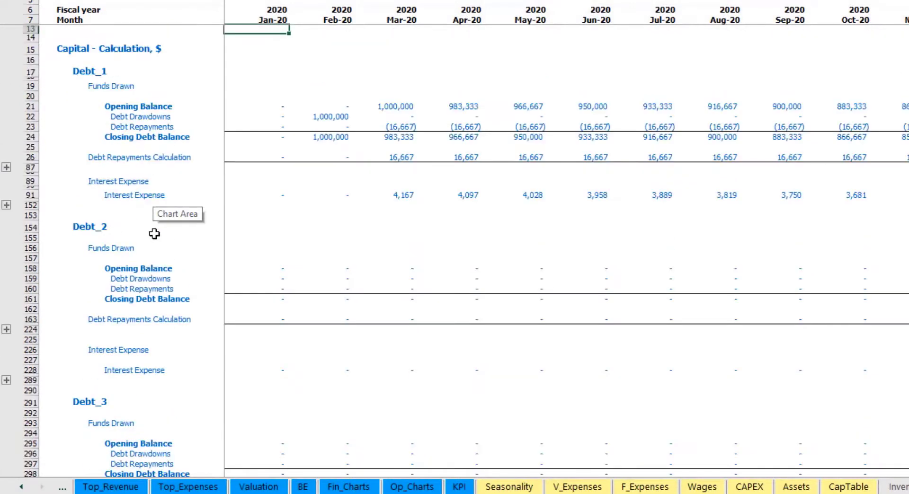
# Check the Interest Expense row in the monthly income statement.
pyautogui.click(22, 487)
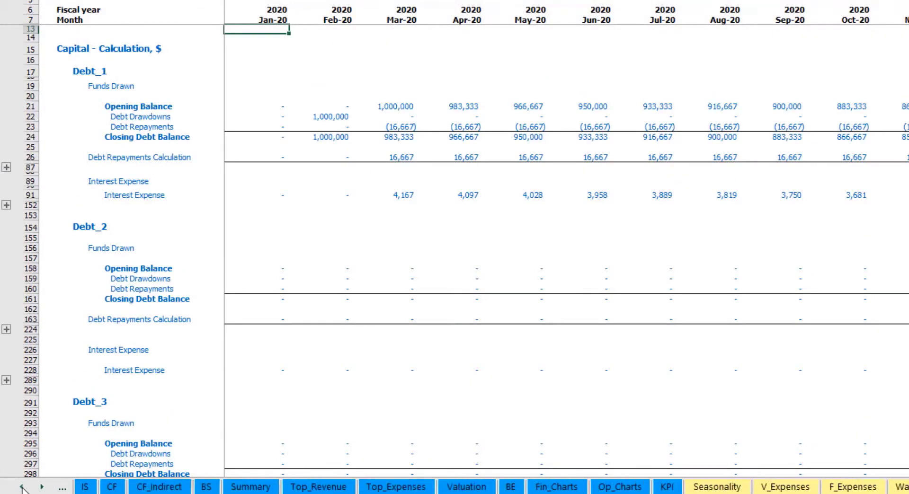
pyautogui.click(85, 487)
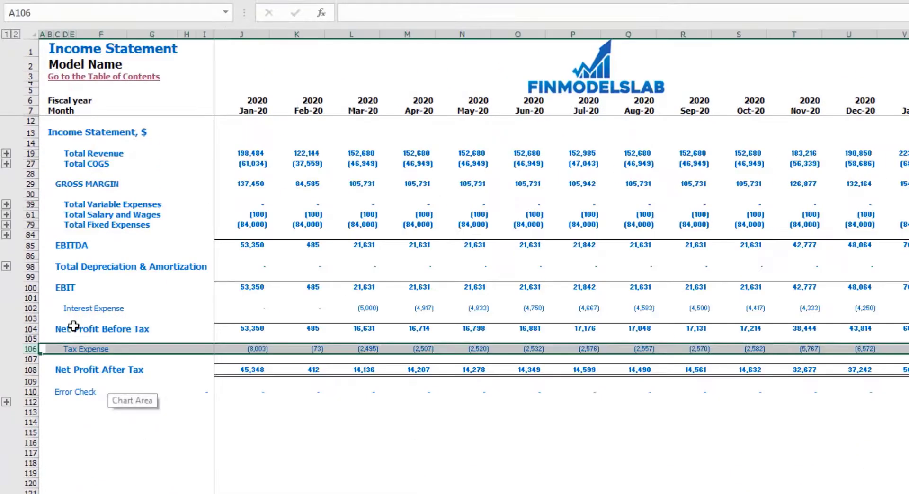
pyautogui.click(31, 308)
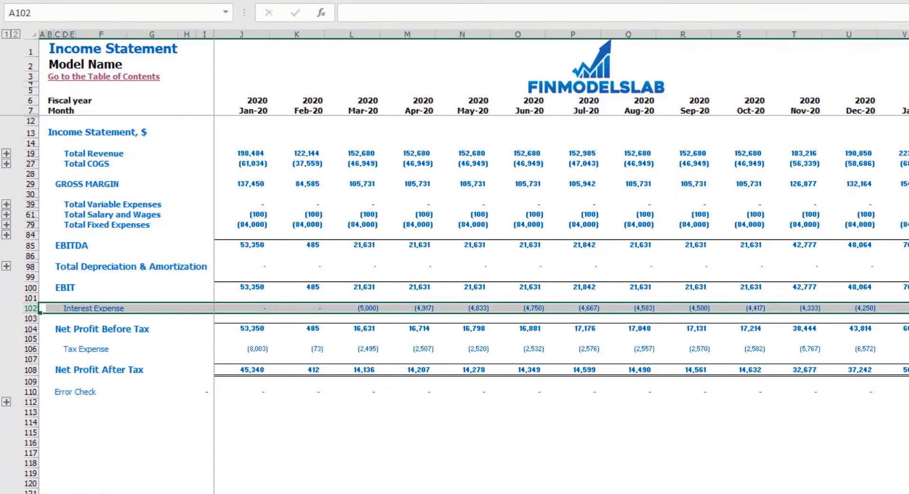
# Check the interest paid, debt drawdowns and debt repayments in the cash flow statement and the debt row in the balance sheet.
pyautogui.click(107, 491)
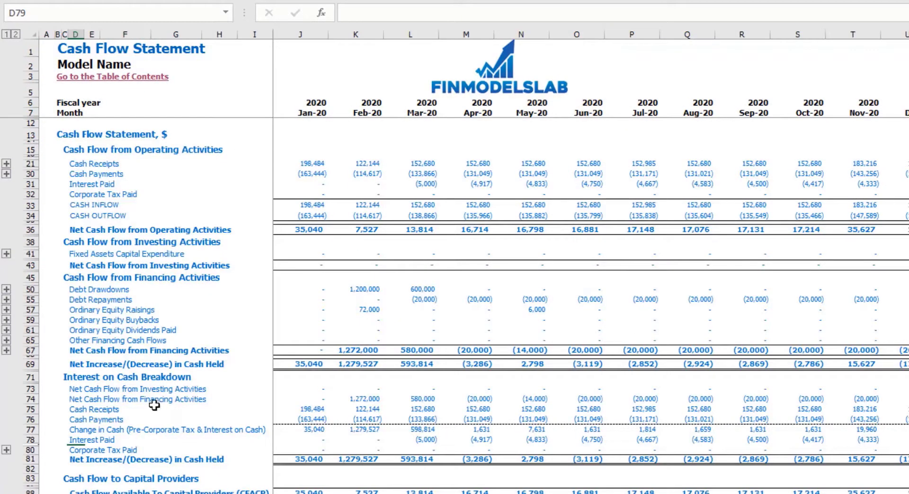
pyautogui.click(30, 184)
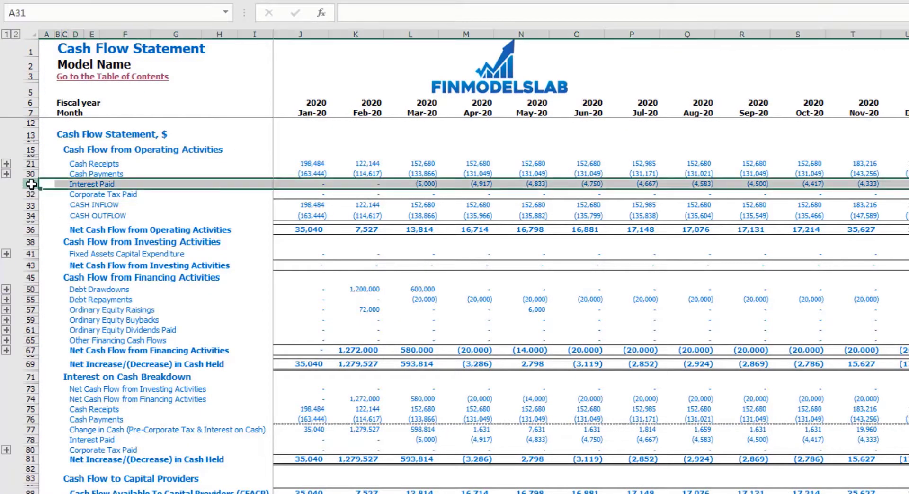
pyautogui.click(31, 290)
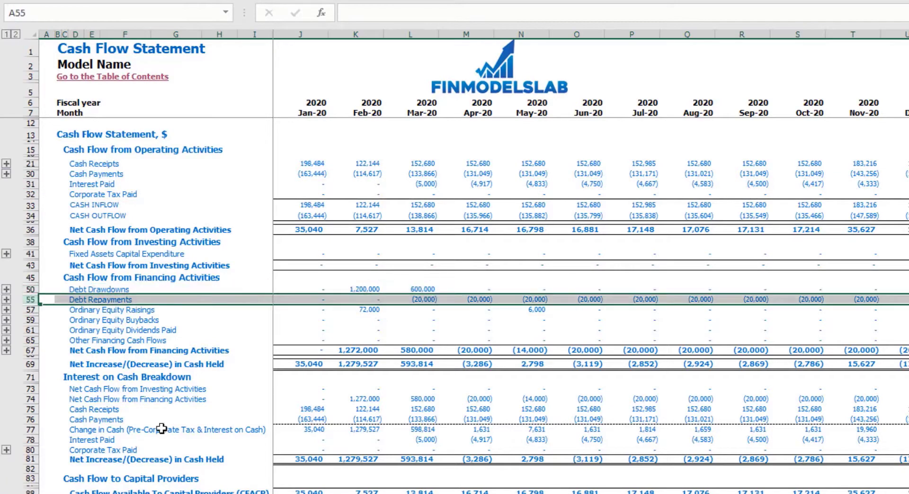
pyautogui.hotkey('ctrl', 'pagedown')
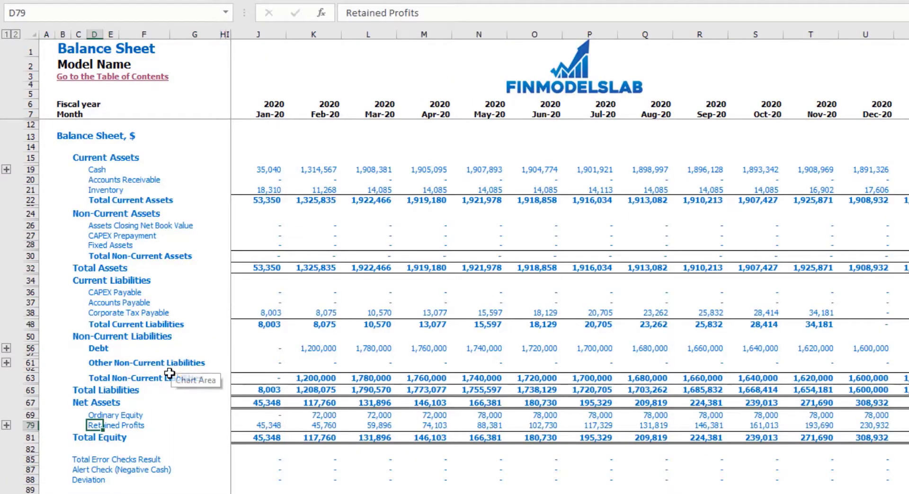
pyautogui.click(26, 348)
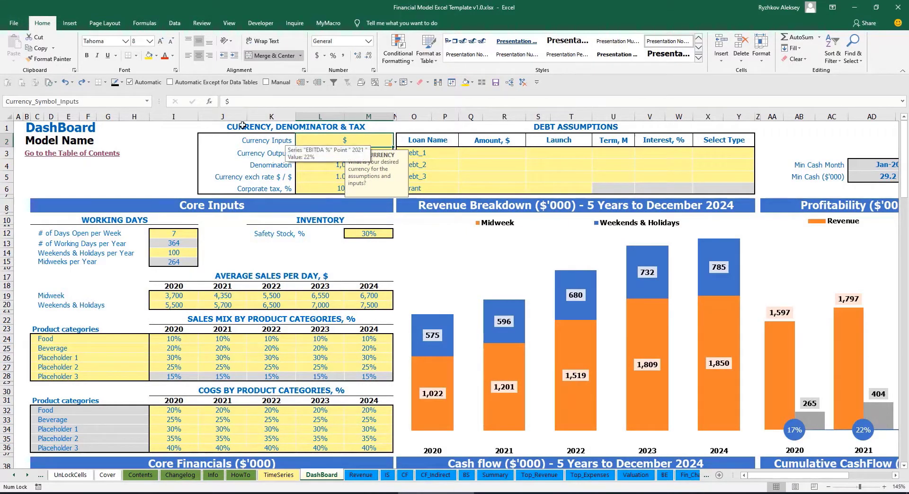
# Set the dashboard's input currency to USD and its output currency to EUR.
pyautogui.click(162, 145)
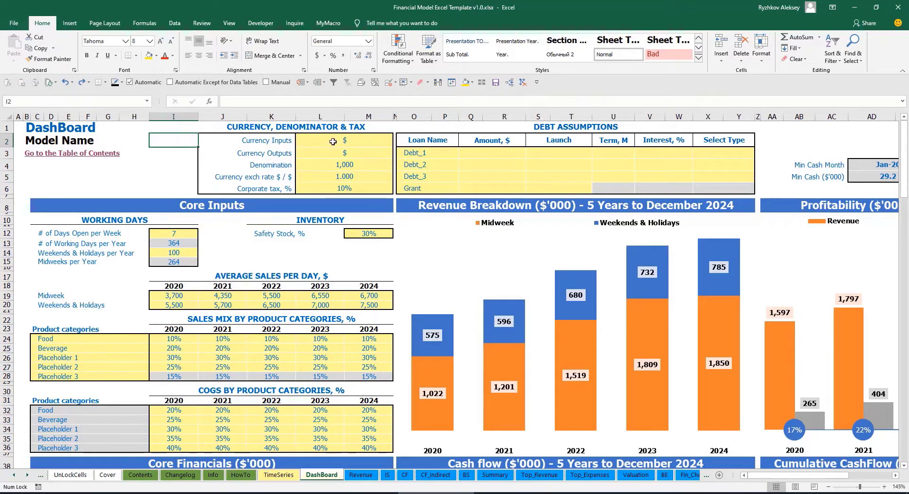
pyautogui.click(381, 140)
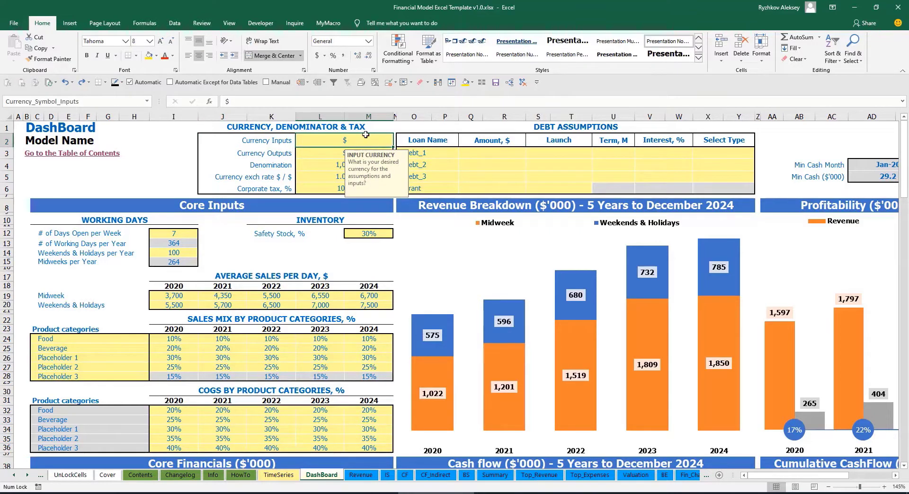
pyautogui.click(311, 155)
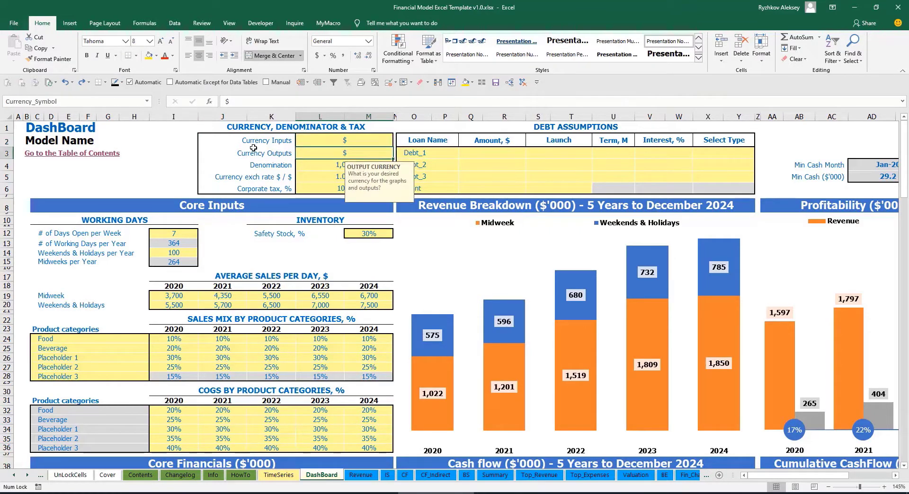
pyautogui.click(323, 142)
pyautogui.click(323, 153)
pyautogui.click(334, 142)
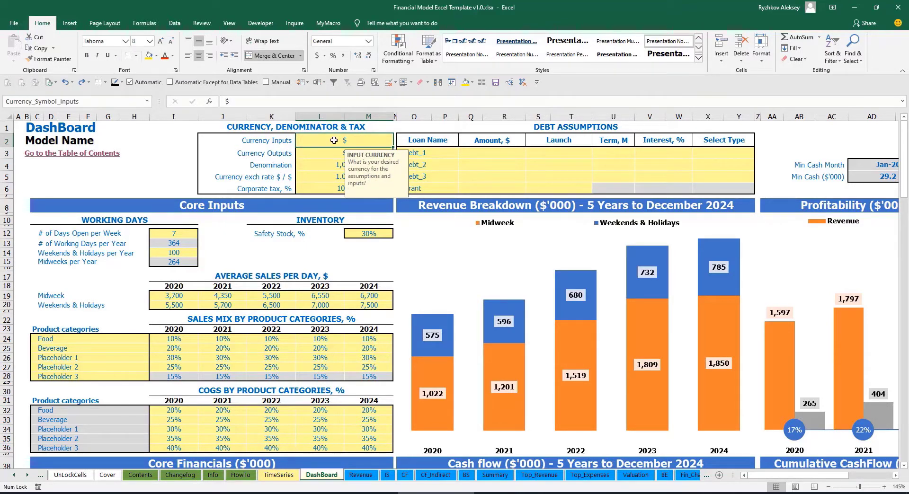
pyautogui.write('USD')
pyautogui.press('Return')
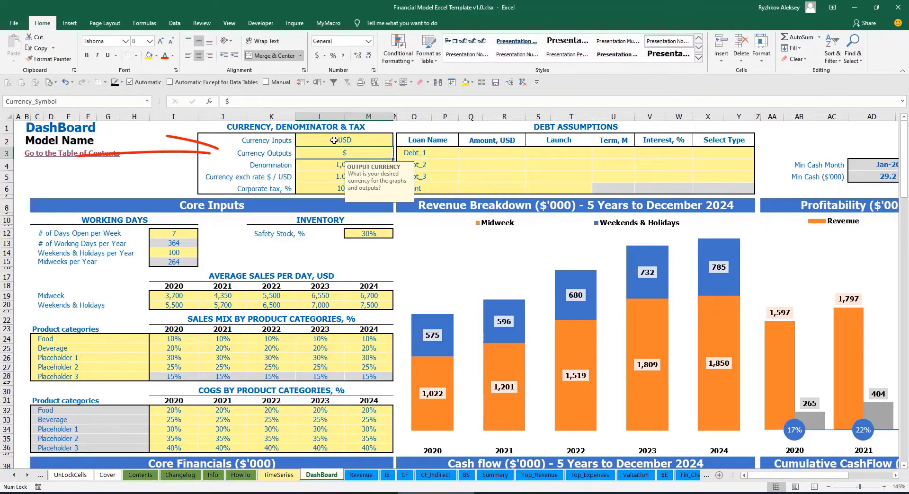
pyautogui.write('EUR')
pyautogui.press('Return')
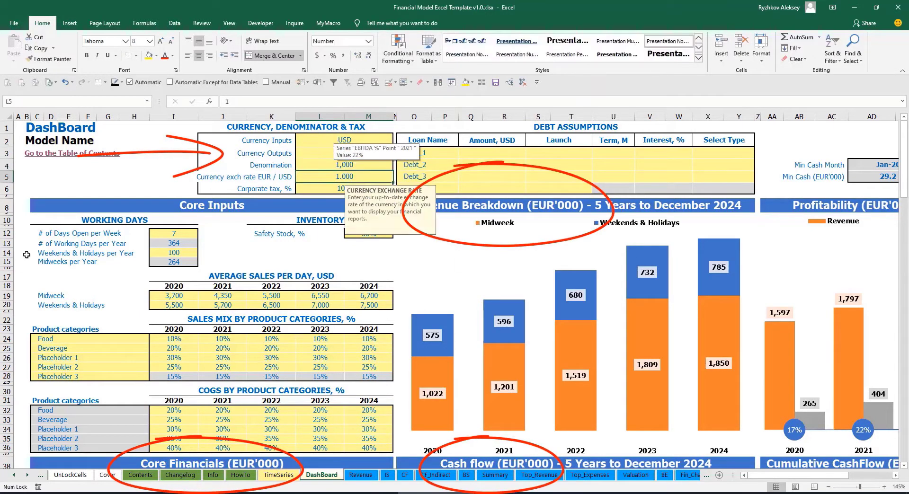
pyautogui.click(176, 154)
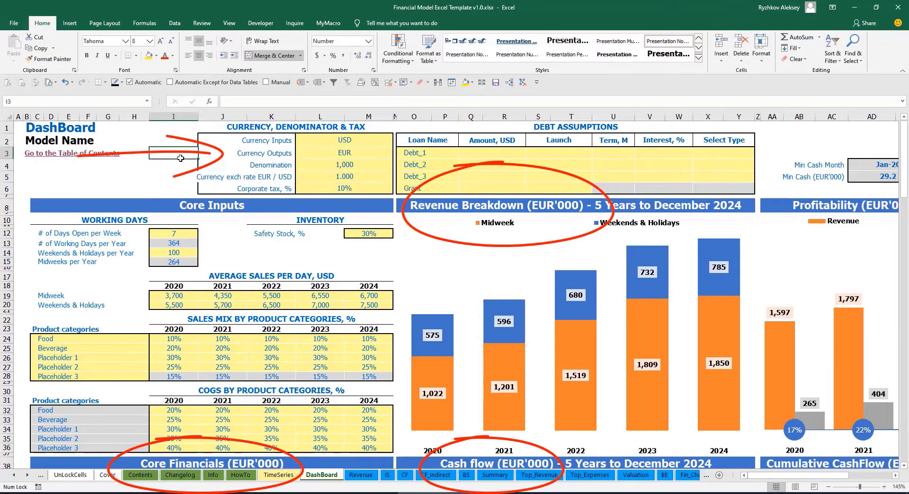
# Set the EUR / USD currency exchange rate to 1.2.
pyautogui.click(334, 176)
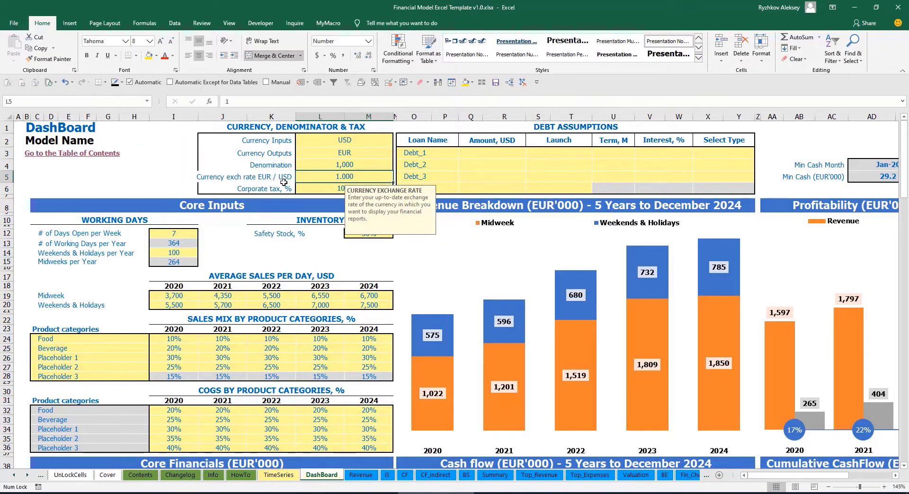
pyautogui.write('1')
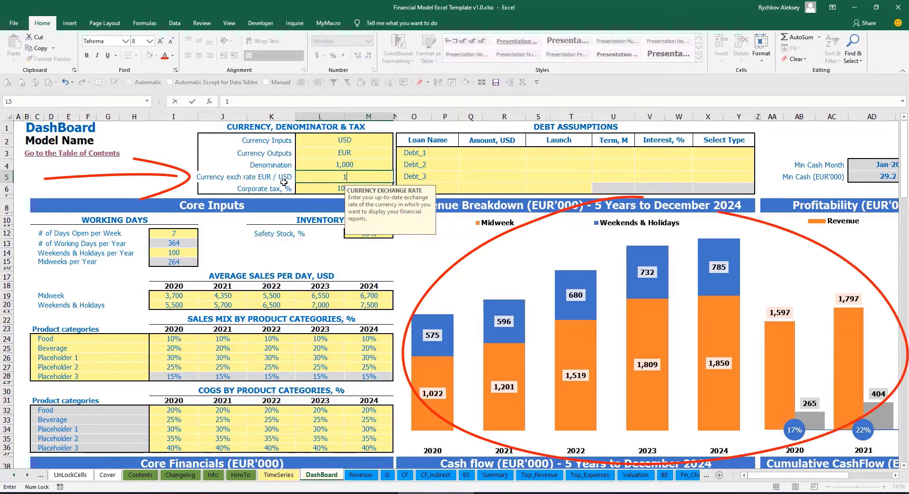
pyautogui.write('.2')
pyautogui.press('Return')
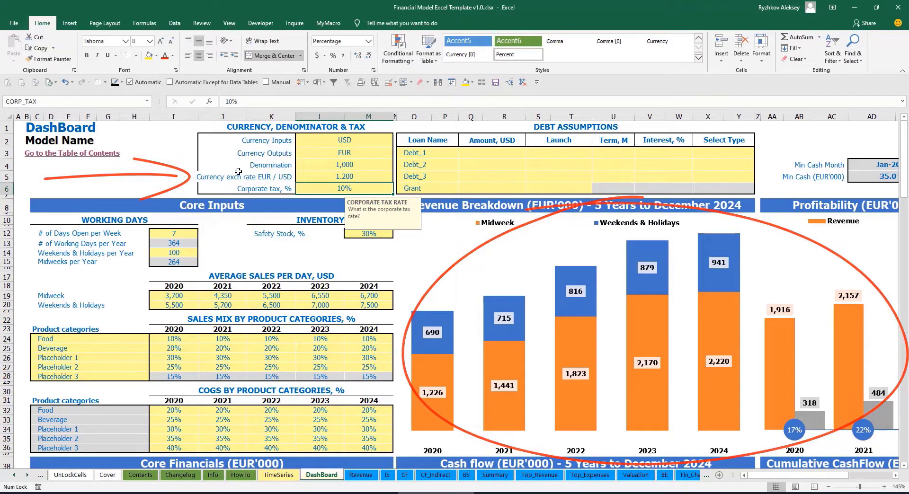
# Review the input currency, output currency and exchange rate cells on the dashboard.
pyautogui.click(329, 141)
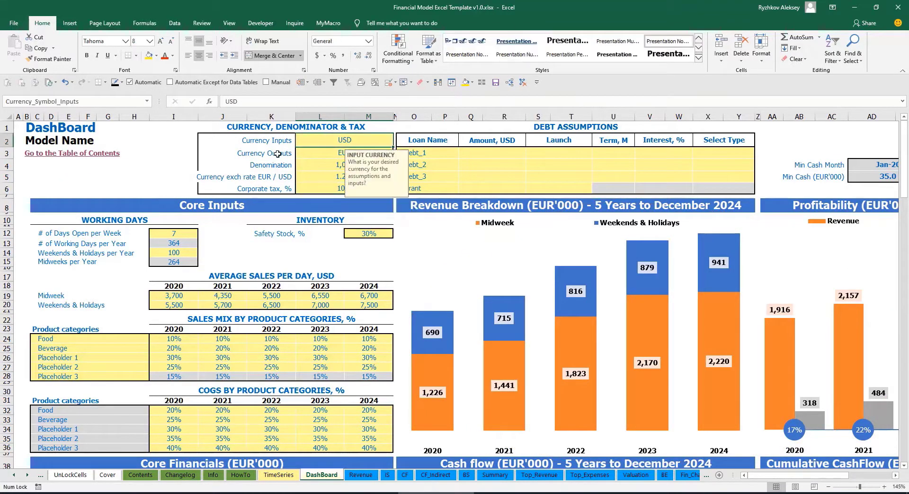
pyautogui.click(320, 153)
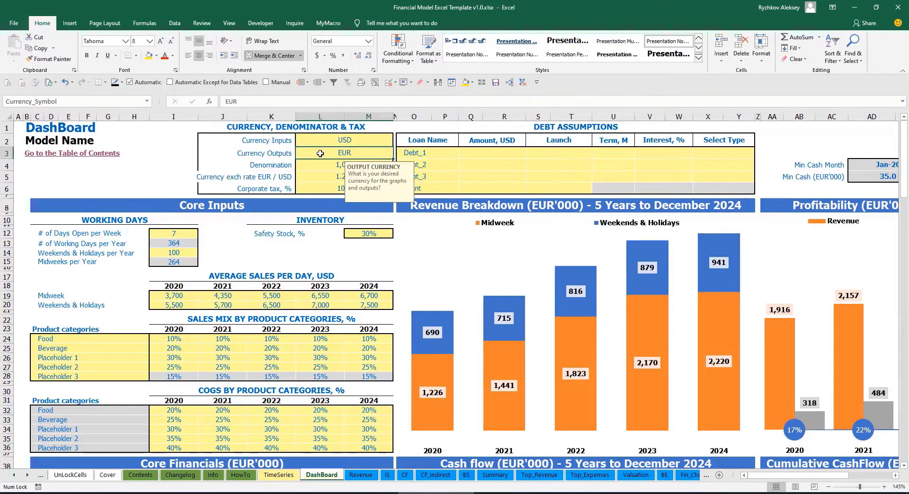
pyautogui.click(310, 177)
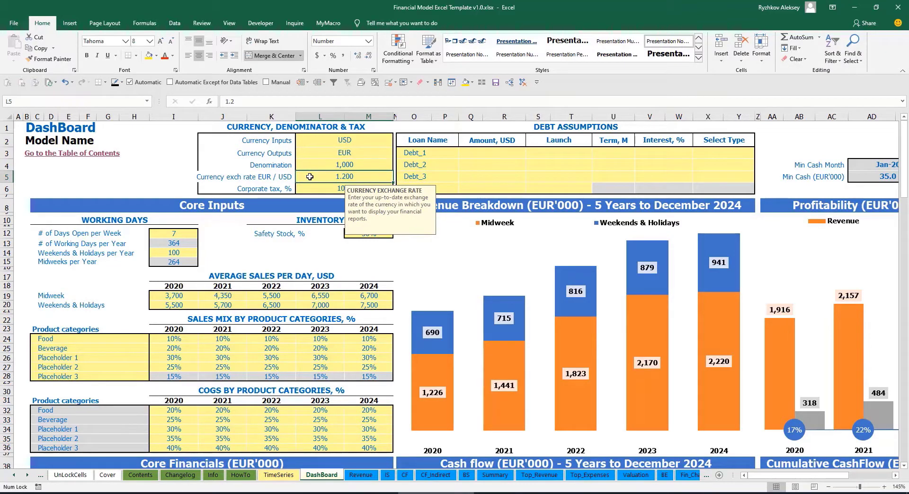
# Check the dashboard's denomination cell and how it is reflected in the income statement titles on the Summary sheet.
pyautogui.click(332, 165)
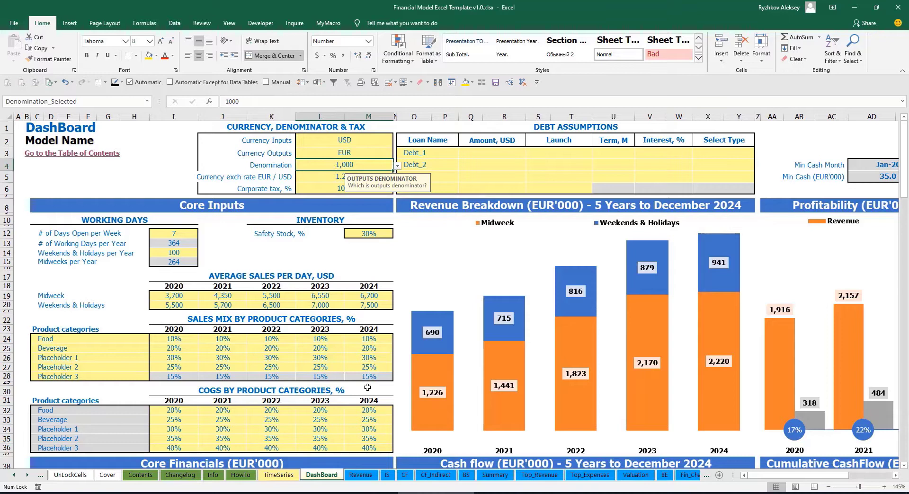
pyautogui.click(494, 474)
pyautogui.click(148, 161)
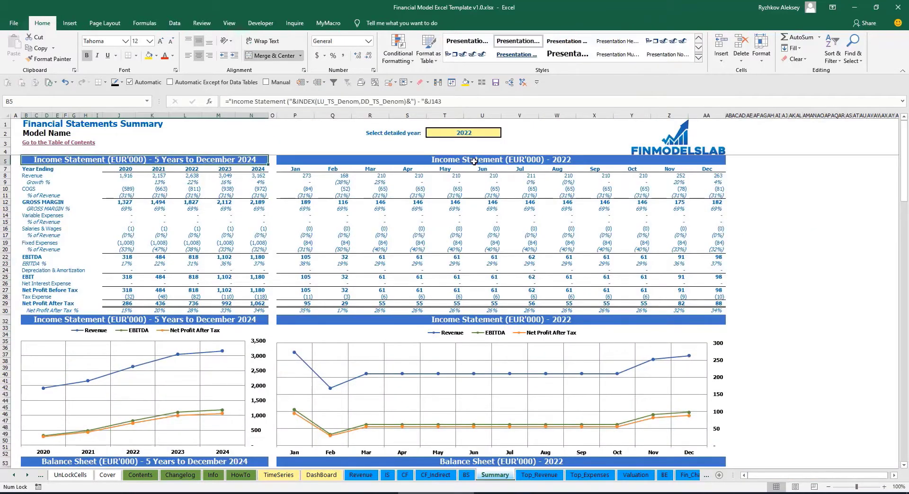
pyautogui.click(503, 159)
pyautogui.click(196, 158)
pyautogui.click(321, 474)
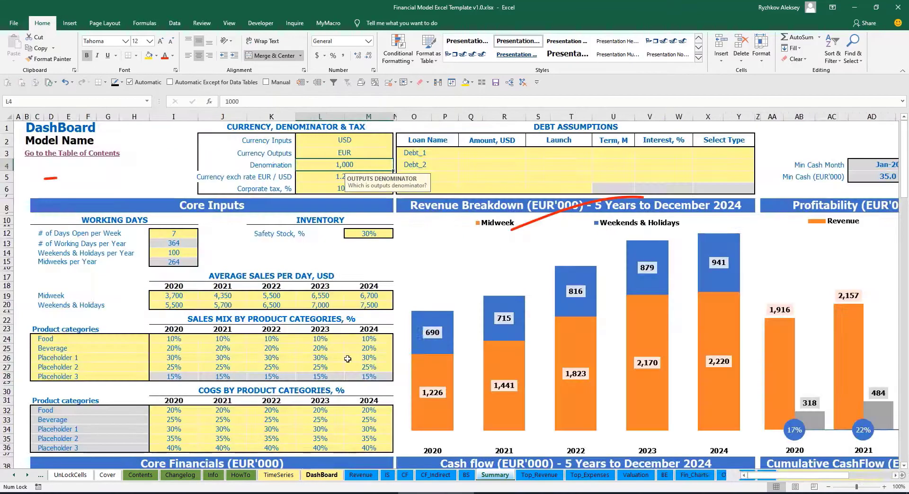
# Set the output denomination to 1,000,000 and check the income statement tables on the Summary sheet.
pyautogui.click(397, 165)
pyautogui.click(349, 194)
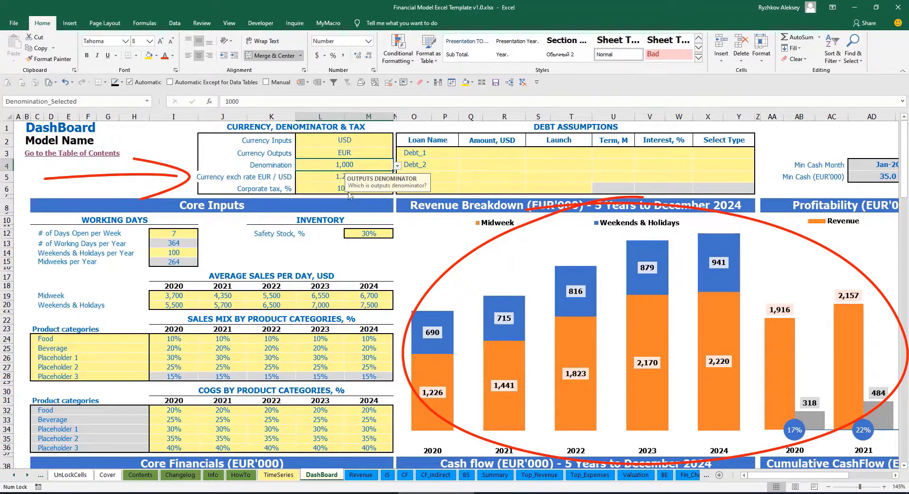
pyautogui.click(493, 475)
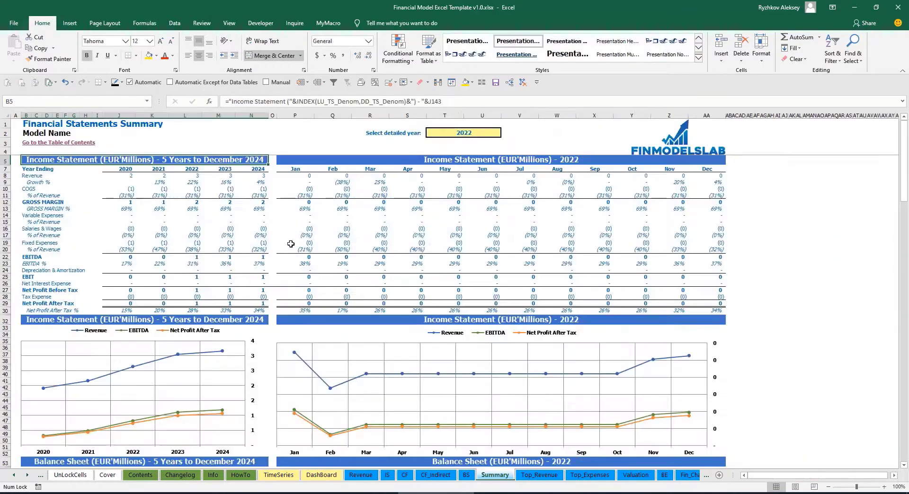
pyautogui.click(379, 159)
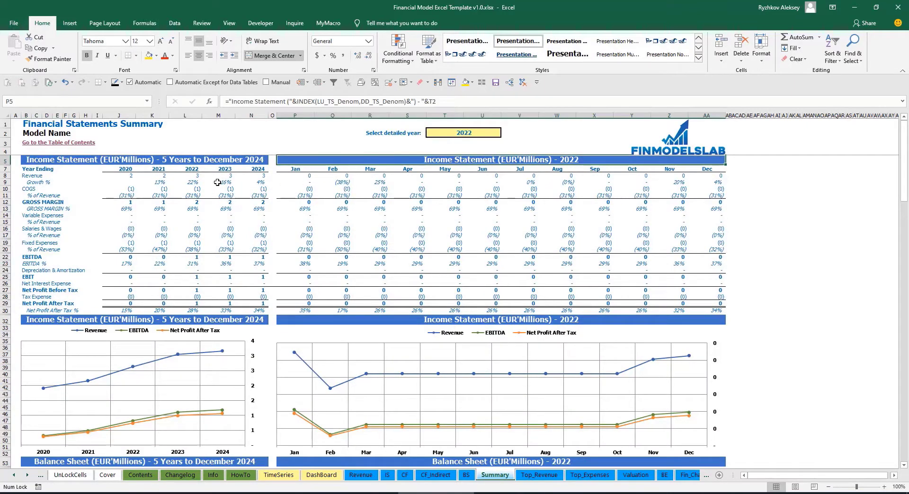
pyautogui.click(322, 474)
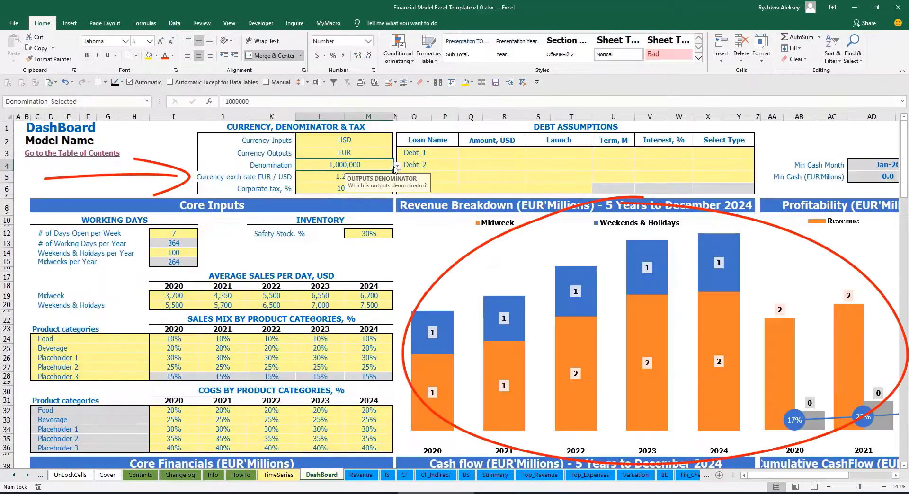
# Set the output denomination to 1 on the dashboard and check the income statement tables on the Summary sheet.
pyautogui.click(397, 166)
pyautogui.click(334, 177)
pyautogui.click(494, 475)
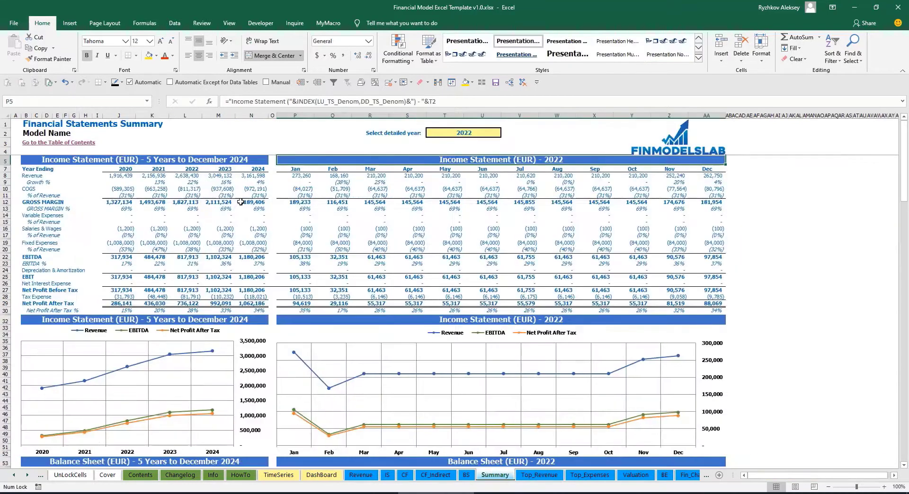
# Set the dashboard's corporate tax rate to 15% and check the Tax Expense row on the IS sheet.
pyautogui.click(322, 475)
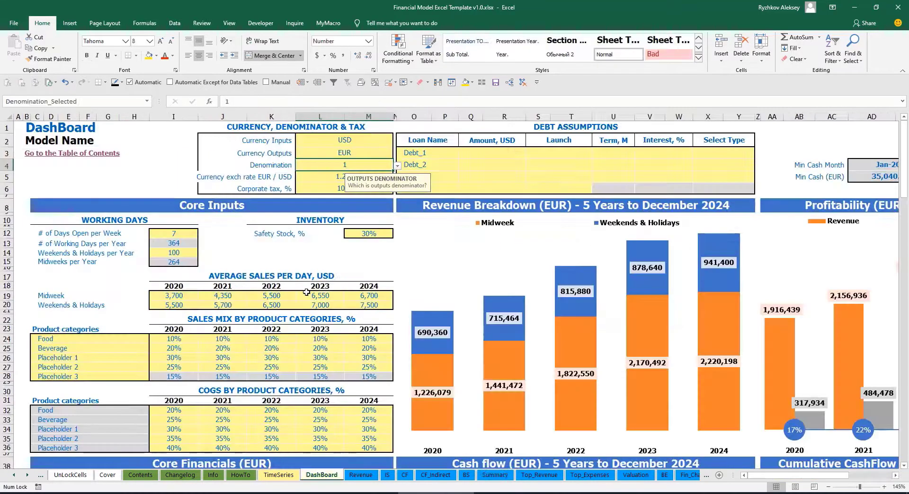
pyautogui.click(324, 184)
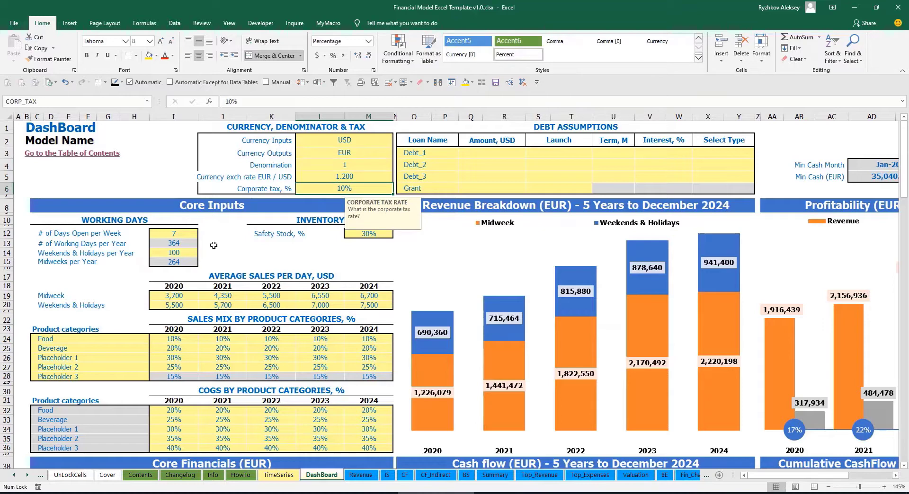
pyautogui.write('15')
pyautogui.press('Return')
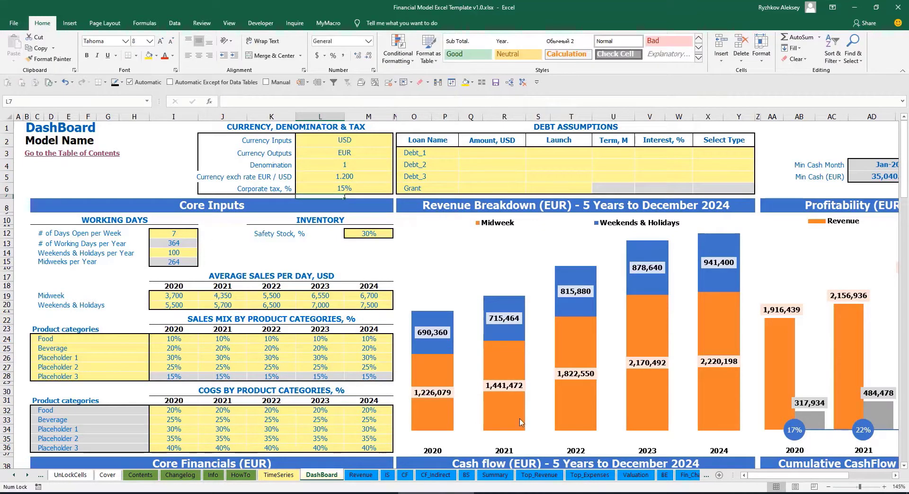
pyautogui.click(387, 474)
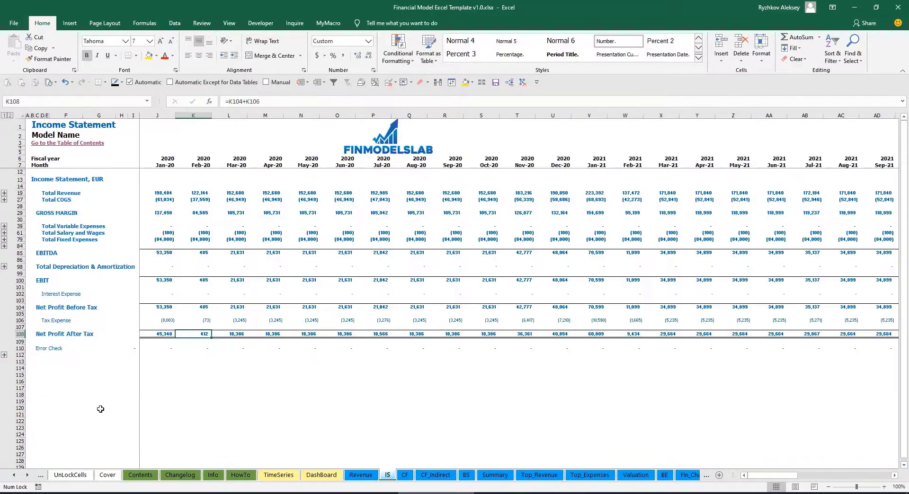
pyautogui.click(19, 321)
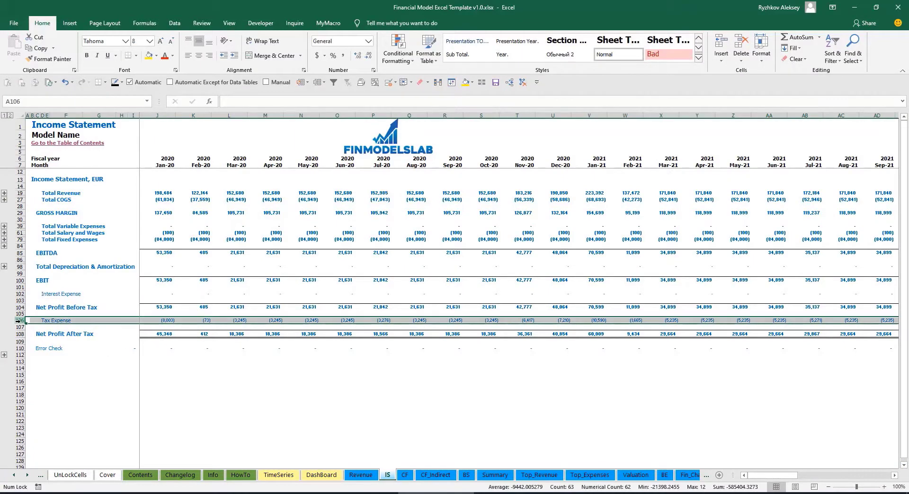